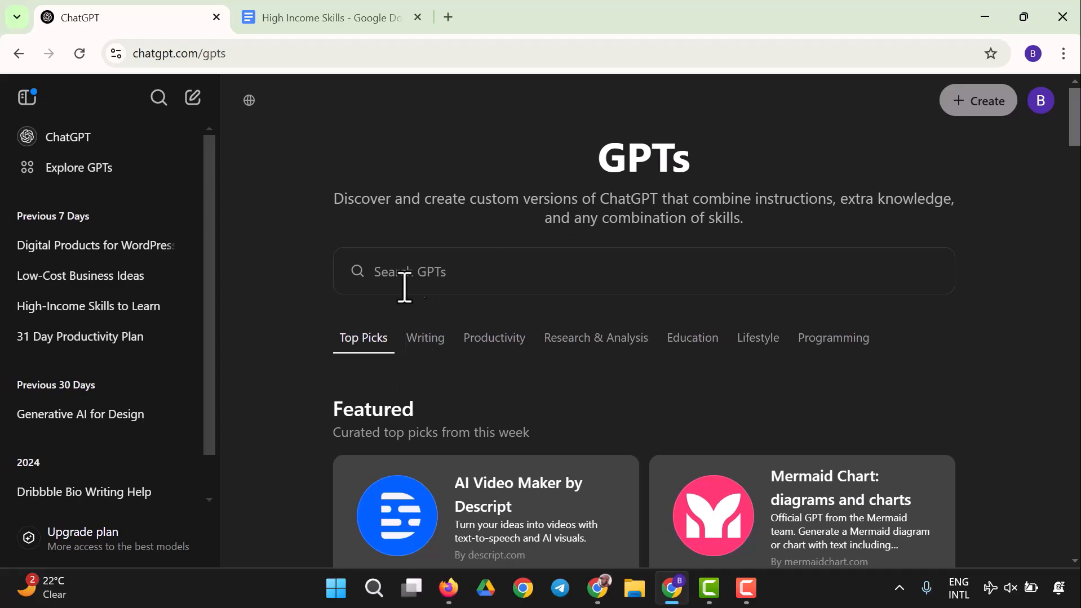
Step: Browse the featured and trending GPTs in the store, expanding the trending list
scroll(471, 373, down, 3)
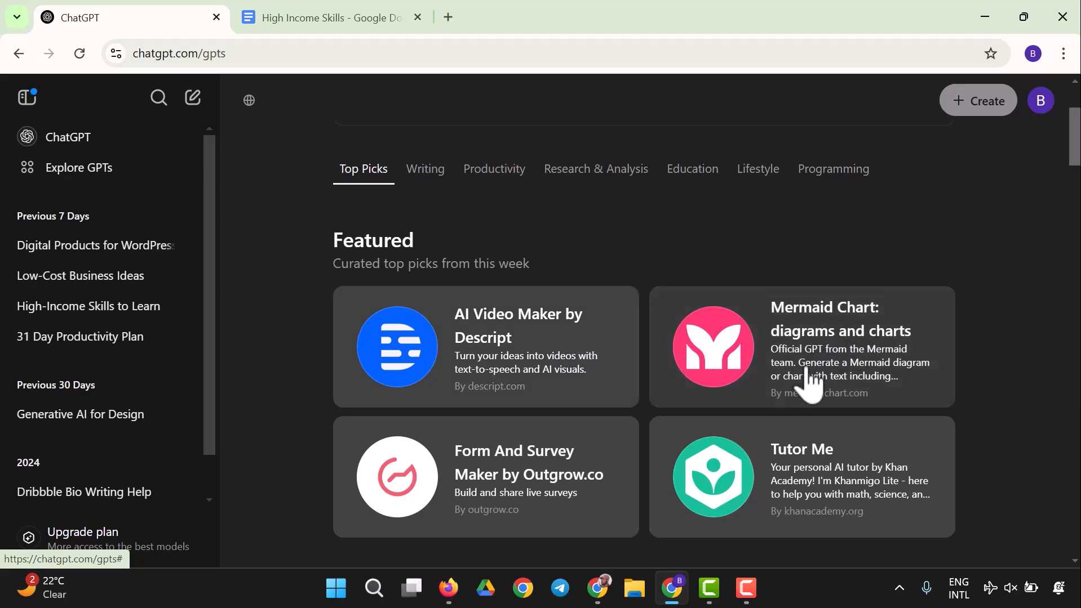
scroll(574, 527, down, 3)
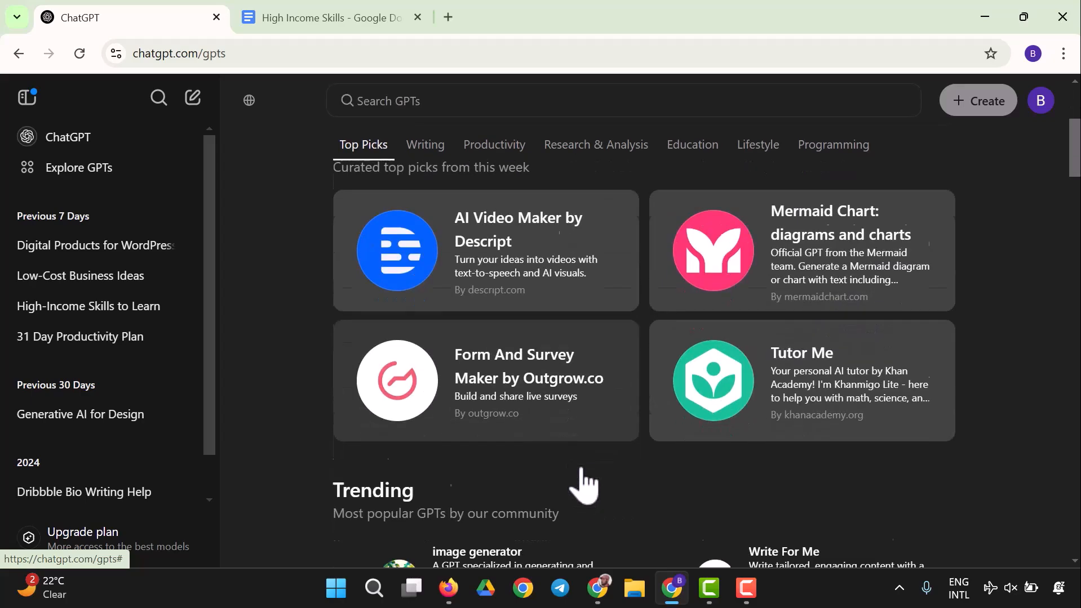
scroll(586, 482, down, 3)
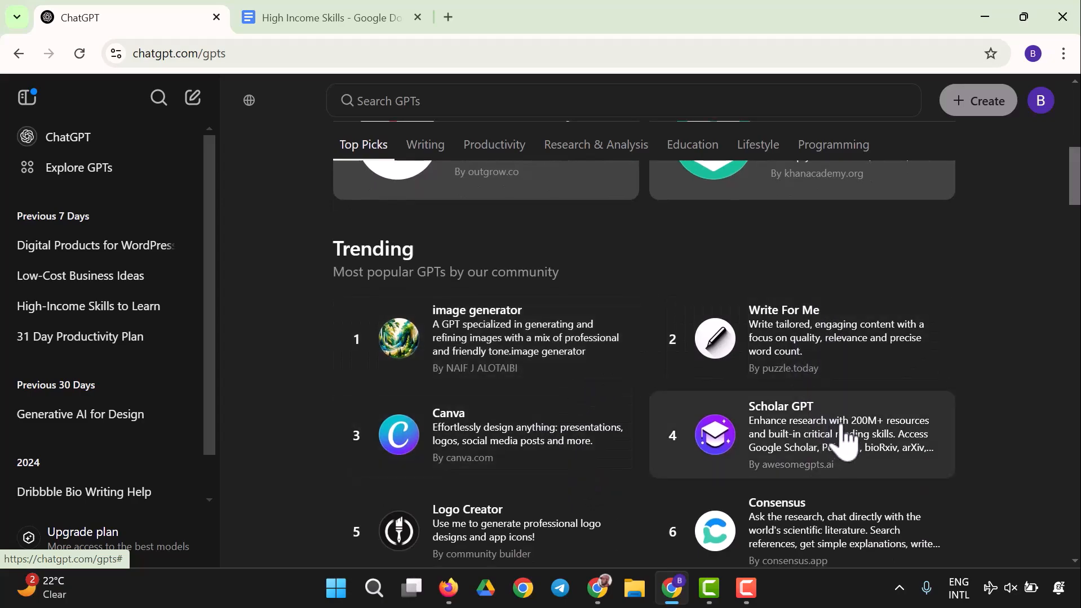
scroll(845, 440, down, 2)
click(652, 518)
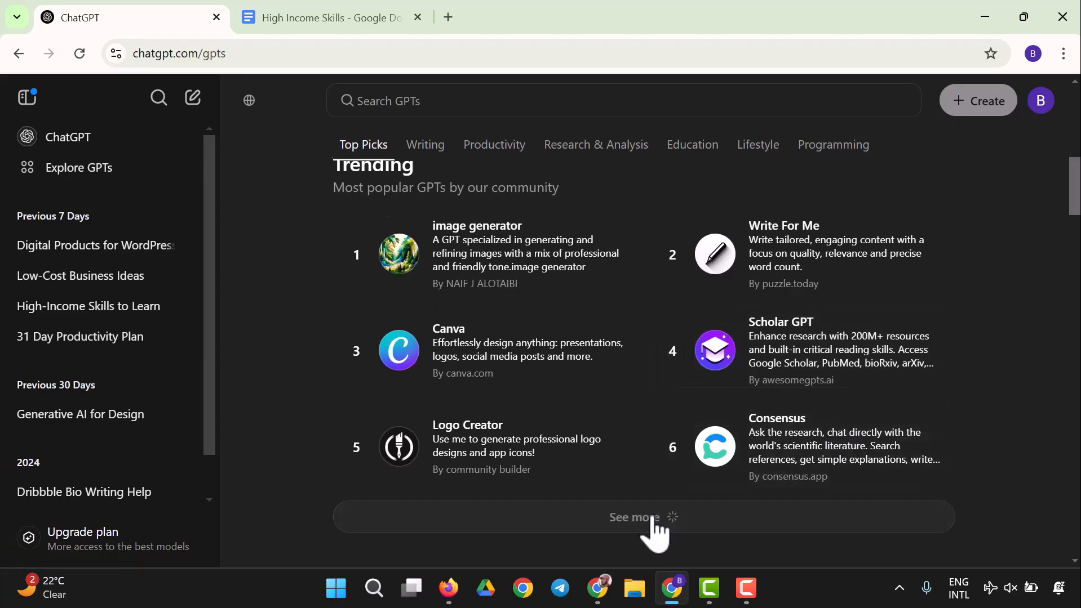
scroll(634, 468, down, 4)
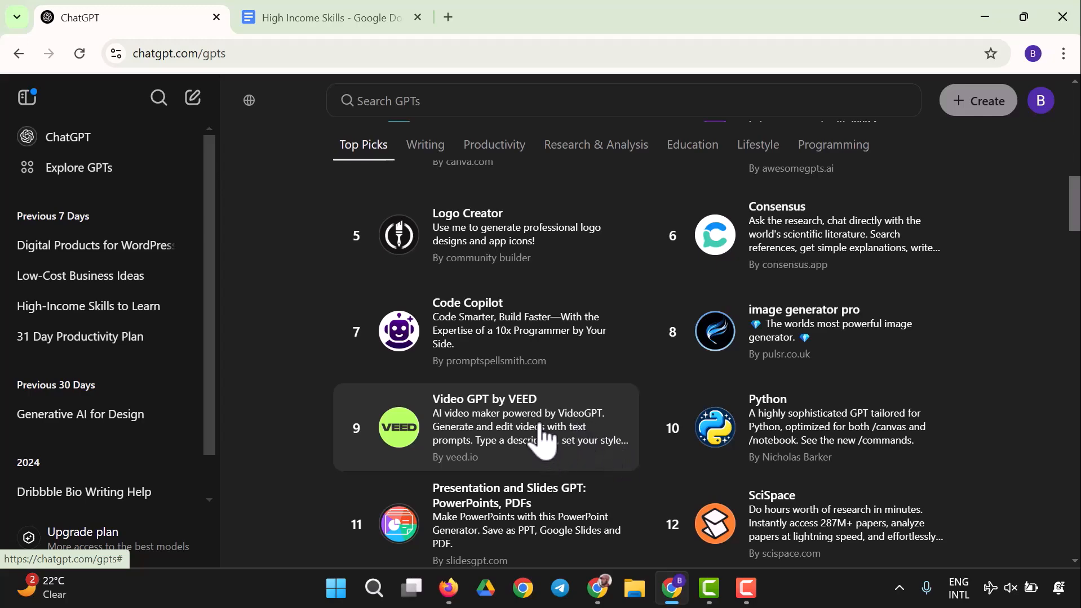
scroll(540, 445, down, 2)
scroll(540, 458, down, 2)
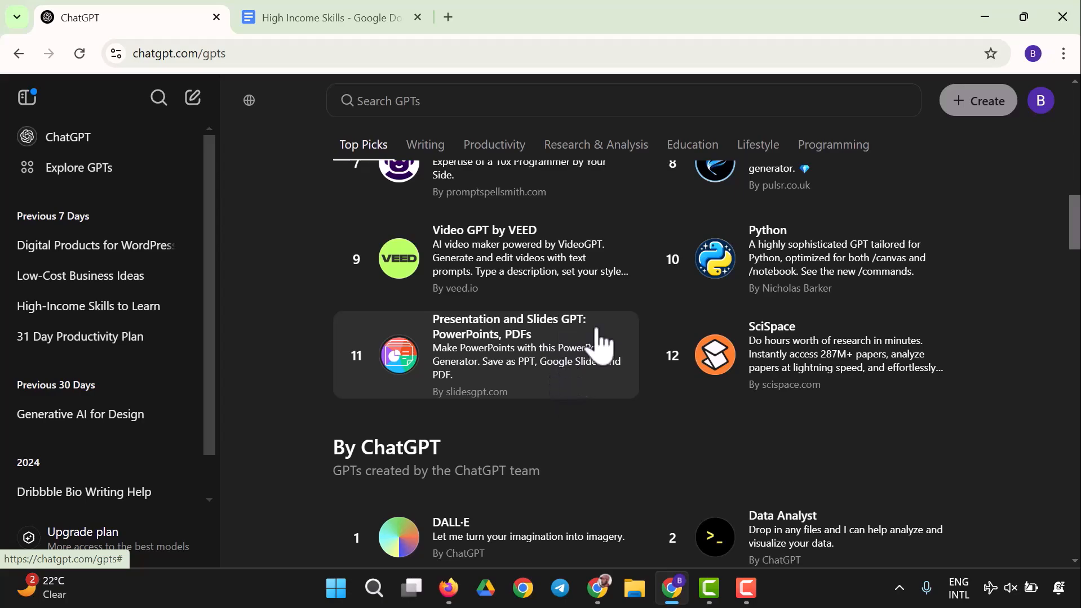
Step: Browse the Writing, Productivity and Education GPT categories
mouse_move(598, 589)
scroll(707, 494, down, 7)
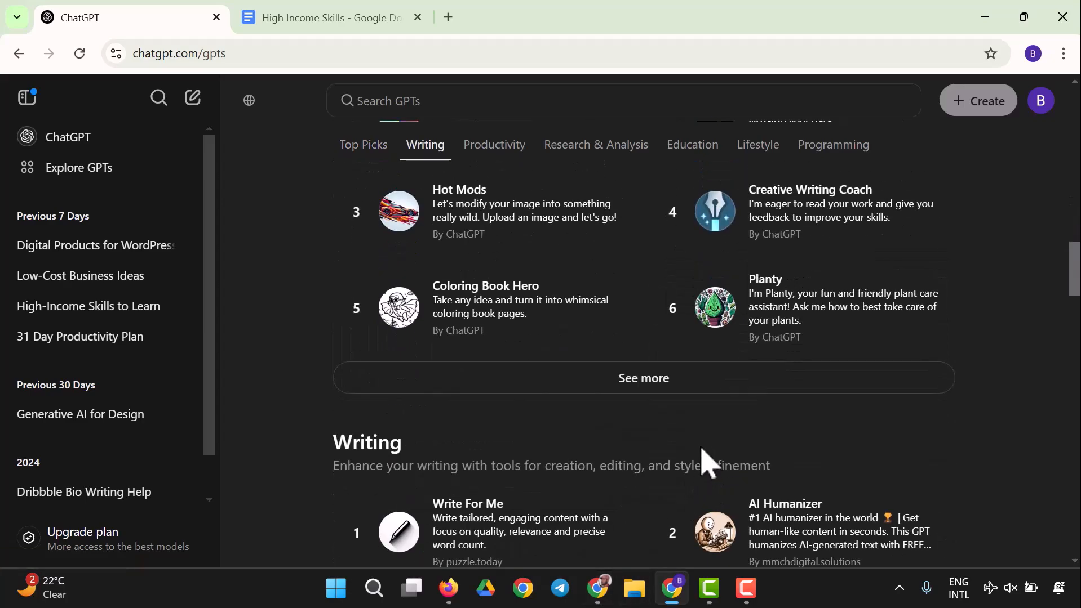
scroll(705, 459, up, 2)
scroll(373, 355, down, 20)
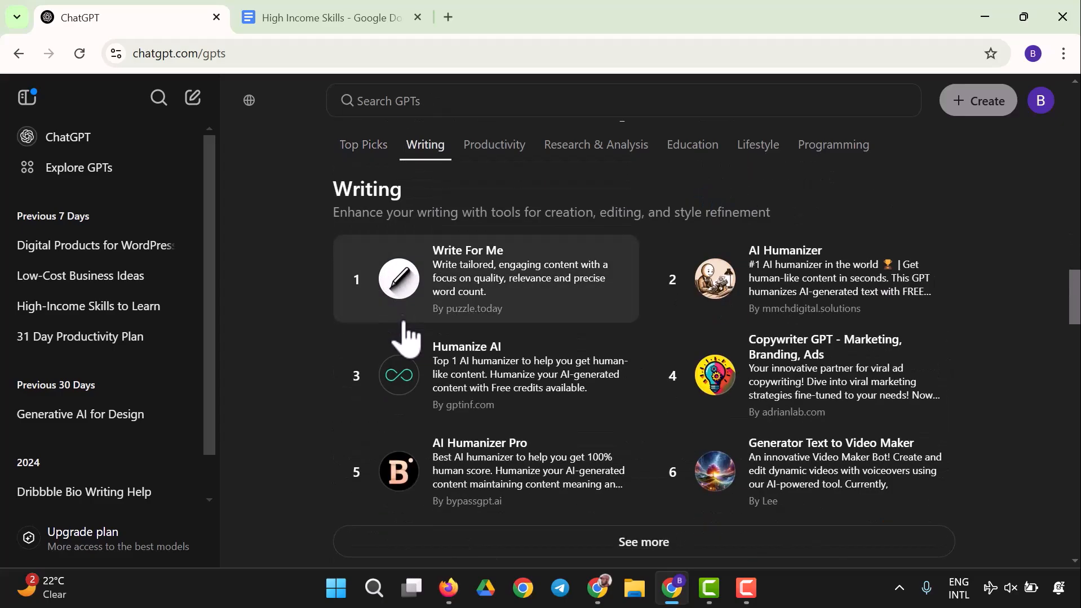
scroll(570, 437, up, 18)
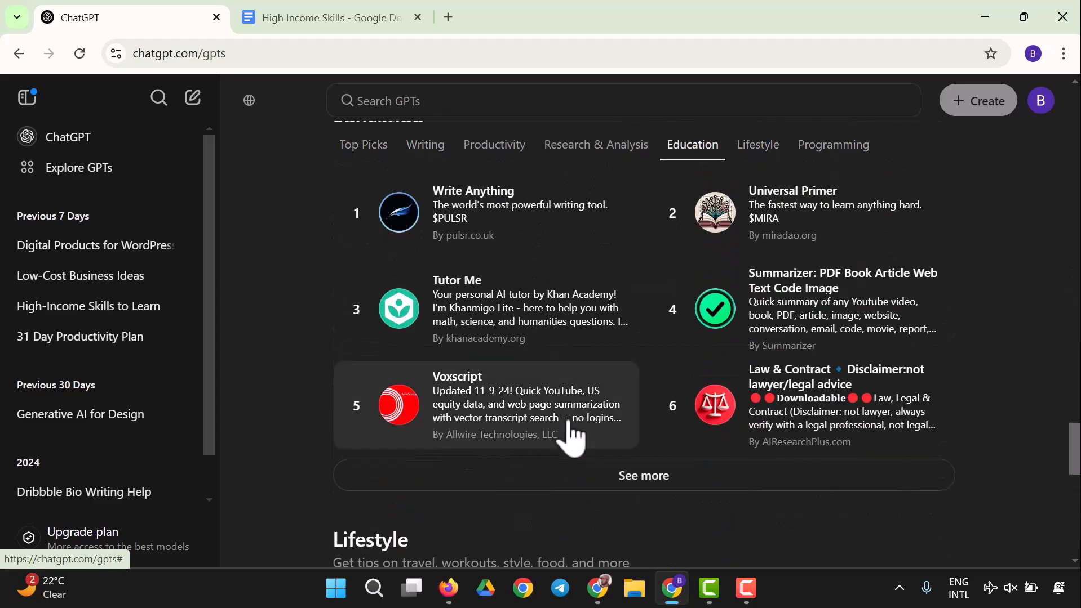
scroll(570, 435, up, 2)
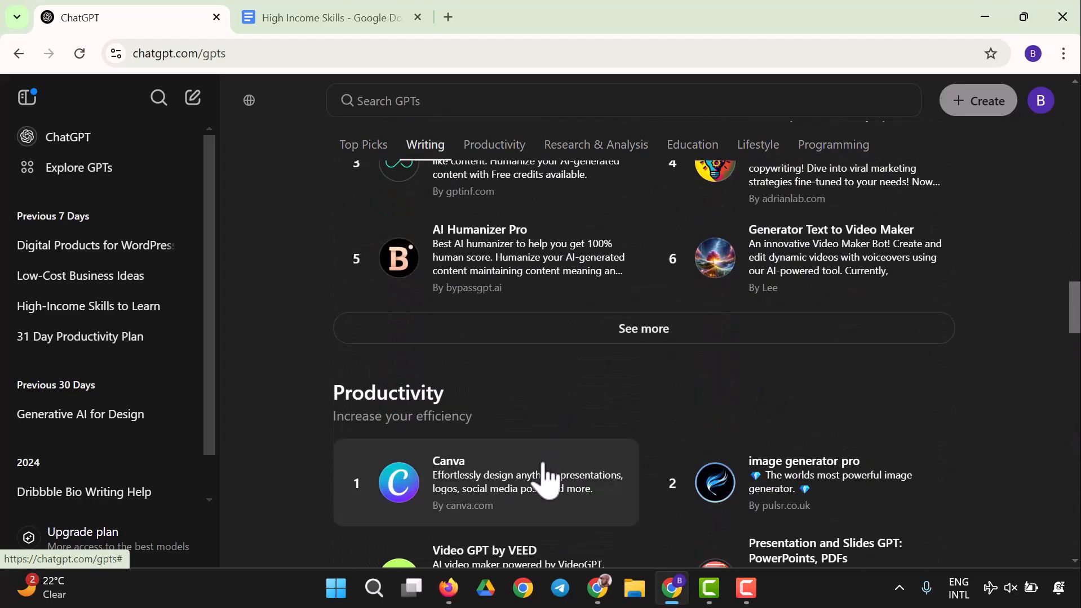
Step: Open the Canva GPT's details, review them, and start a chat with it
click(544, 469)
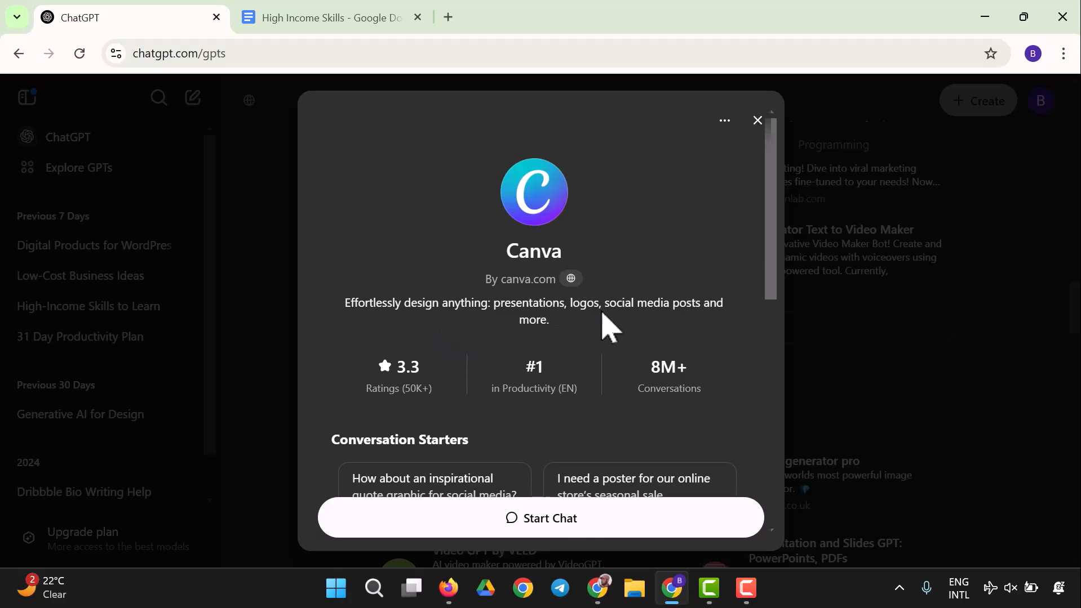
scroll(553, 333, down, 1)
scroll(553, 333, down, 2)
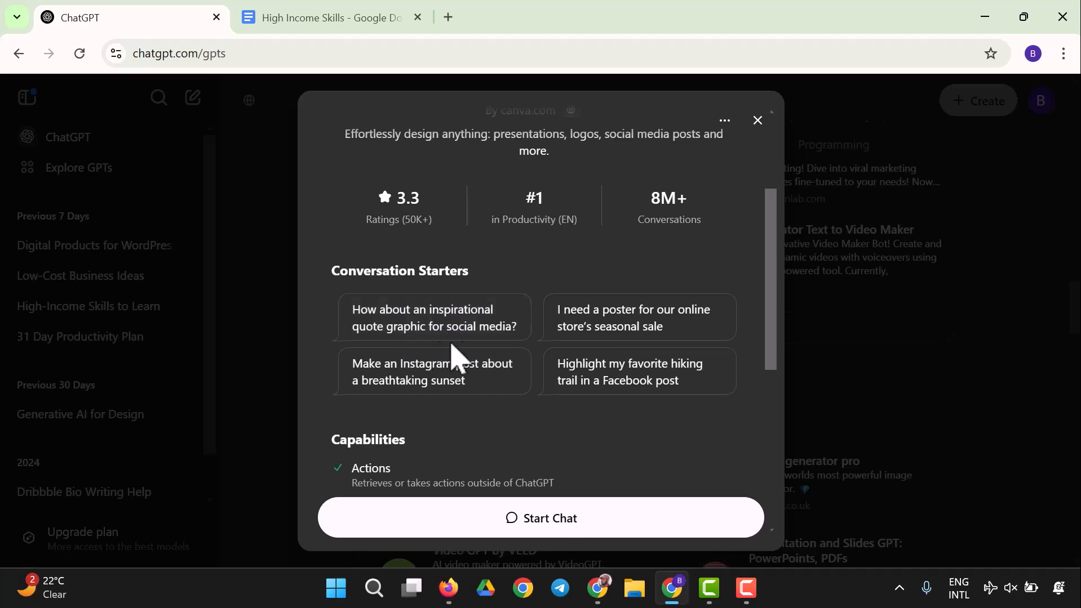
scroll(410, 381, down, 3)
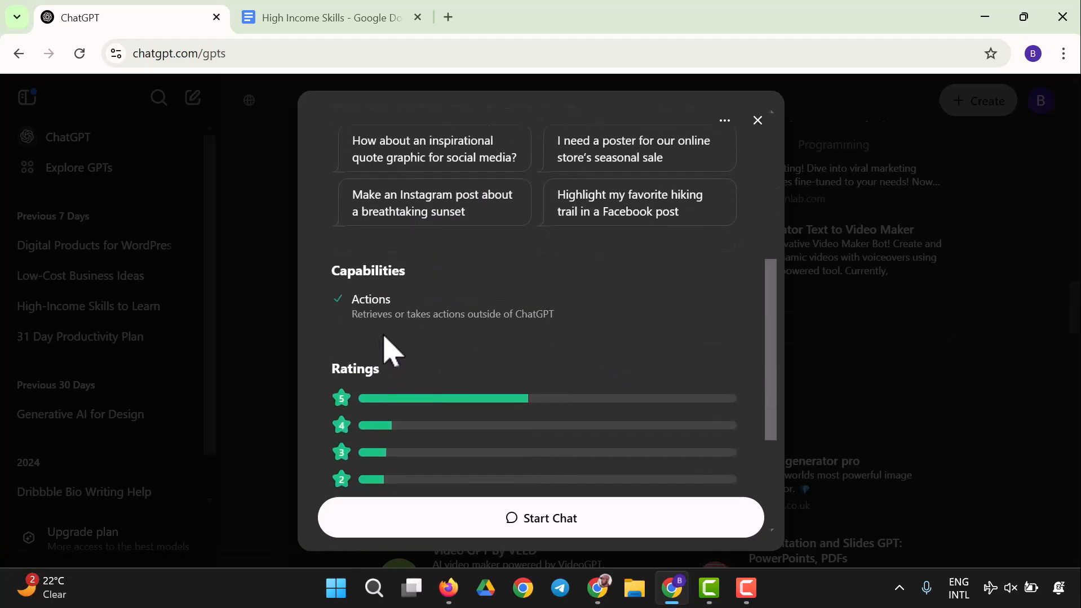
scroll(446, 338, down, 4)
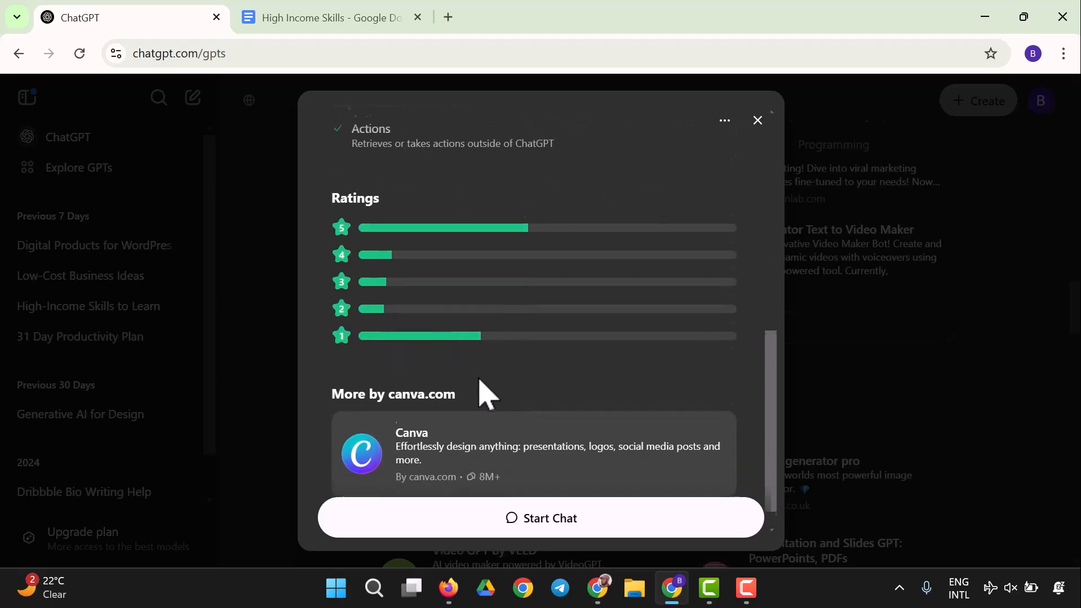
click(567, 522)
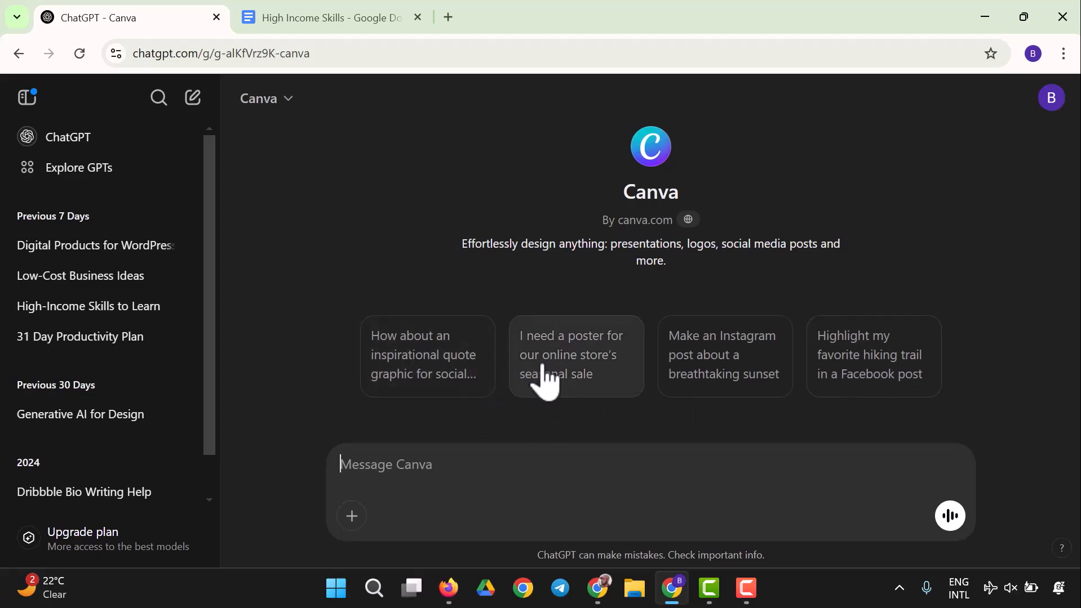
Step: Send the starter prompt "I need a poster for our online store's seasonal sale" and allow the Canva connection
click(576, 378)
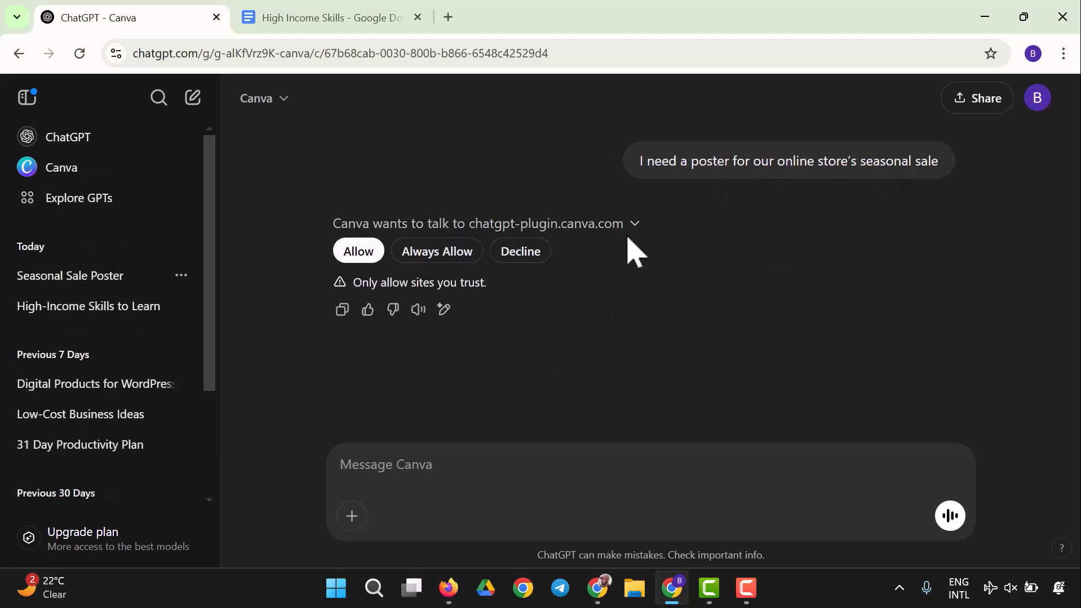
click(358, 252)
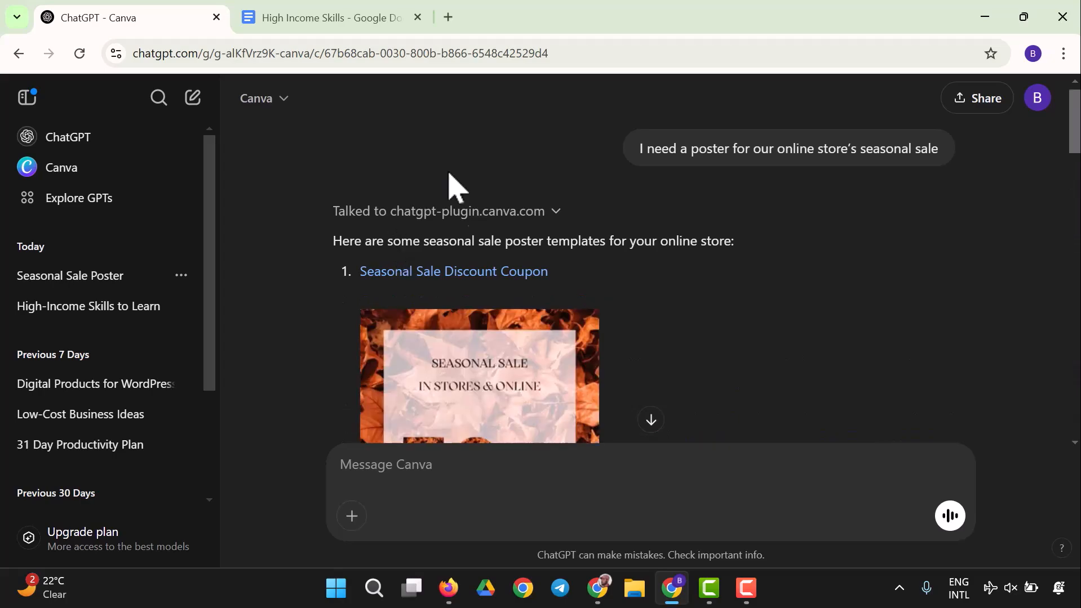
Step: Review the seasonal sale poster templates suggested in the reply
scroll(422, 217, down, 3)
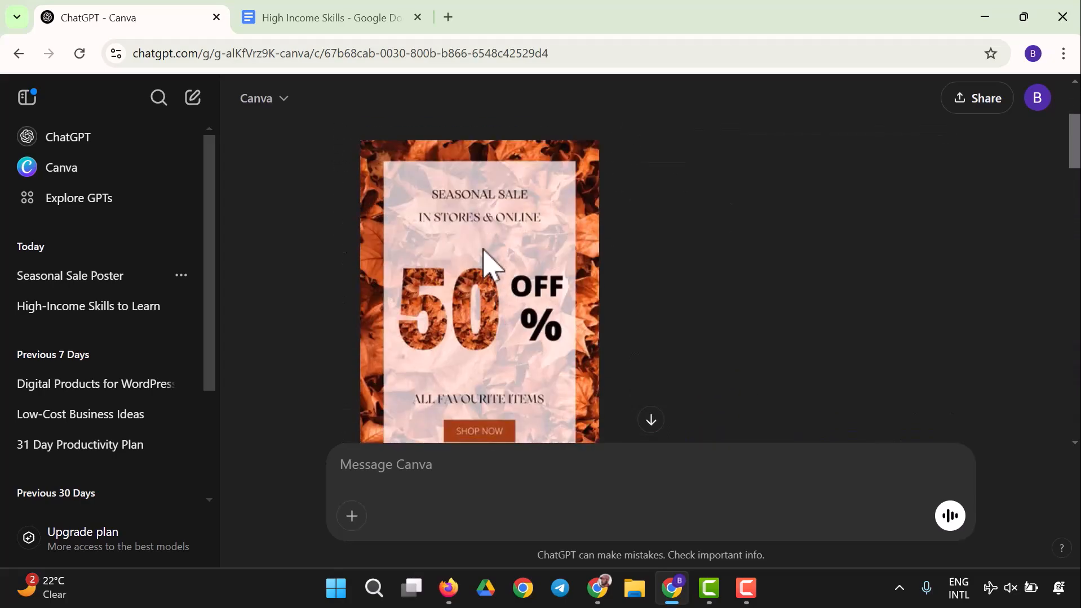
scroll(482, 272, down, 3)
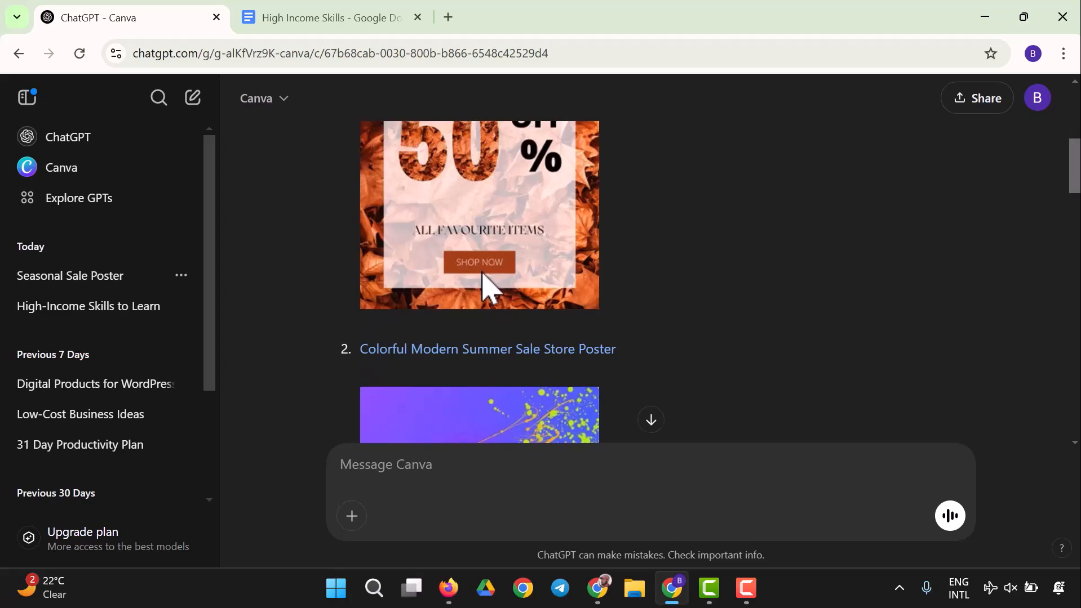
scroll(482, 285, down, 3)
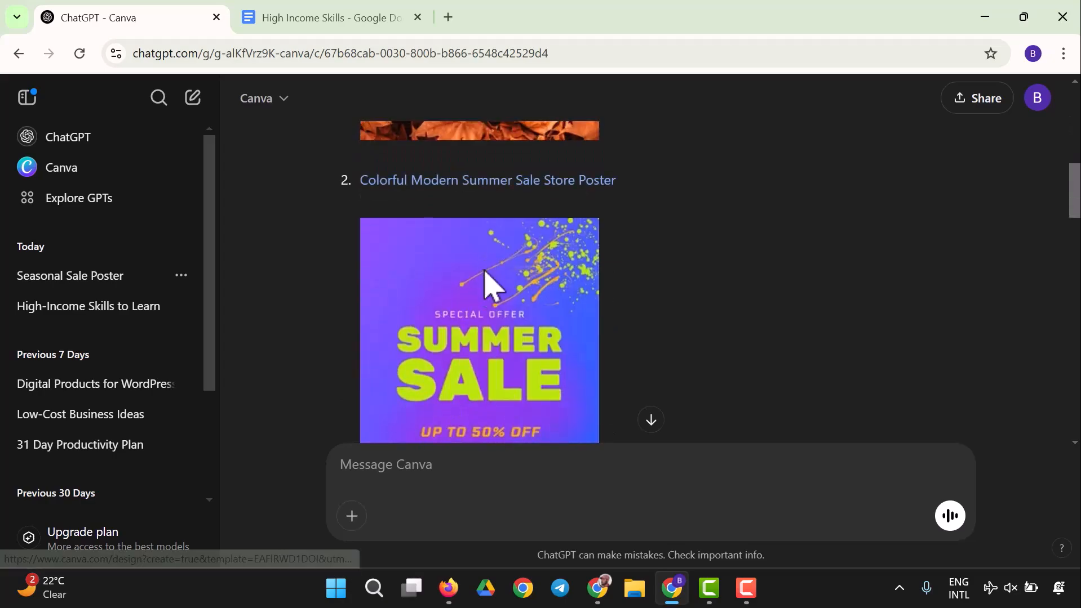
scroll(483, 285, down, 4)
scroll(483, 284, down, 7)
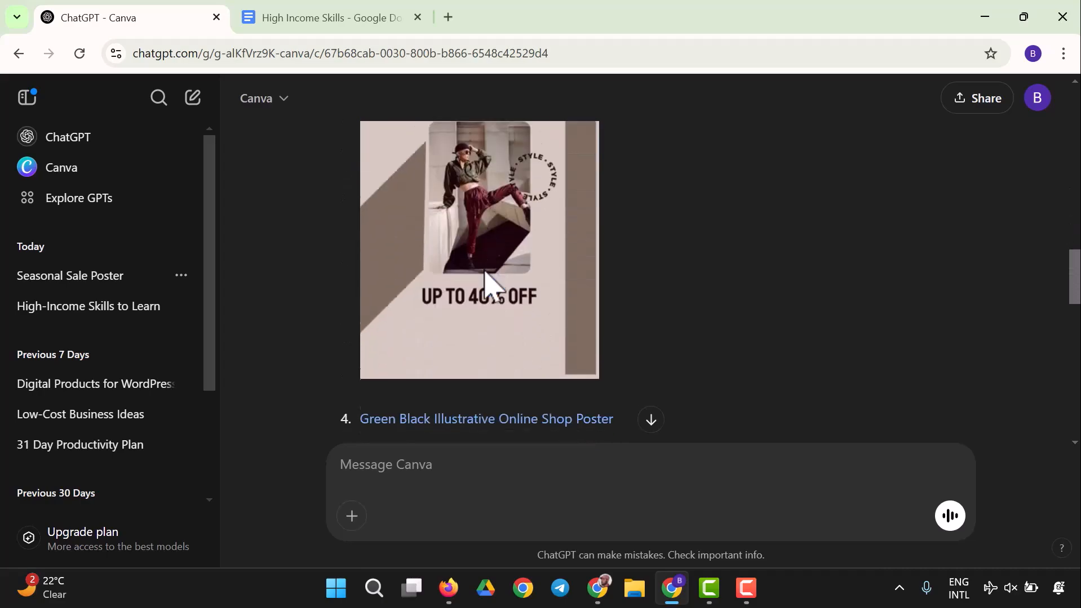
scroll(484, 270, down, 15)
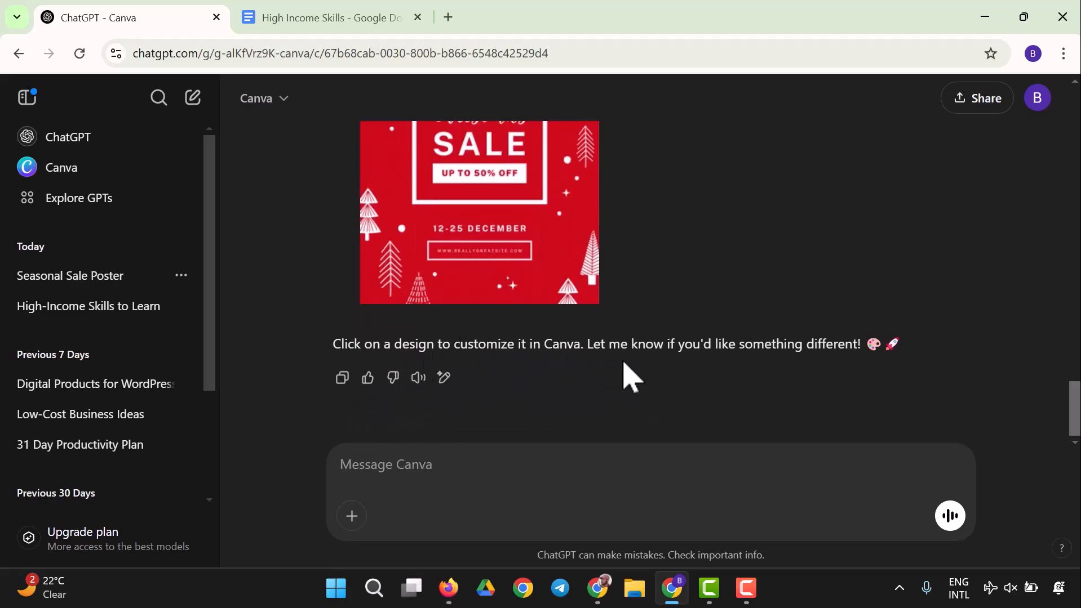
scroll(560, 374, up, 8)
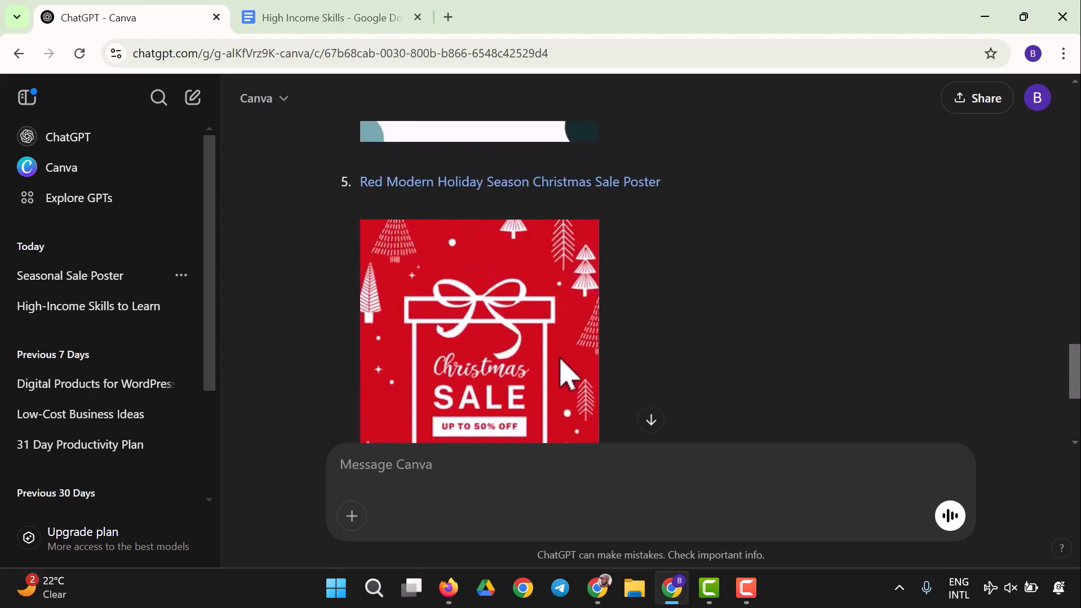
scroll(562, 354, up, 4)
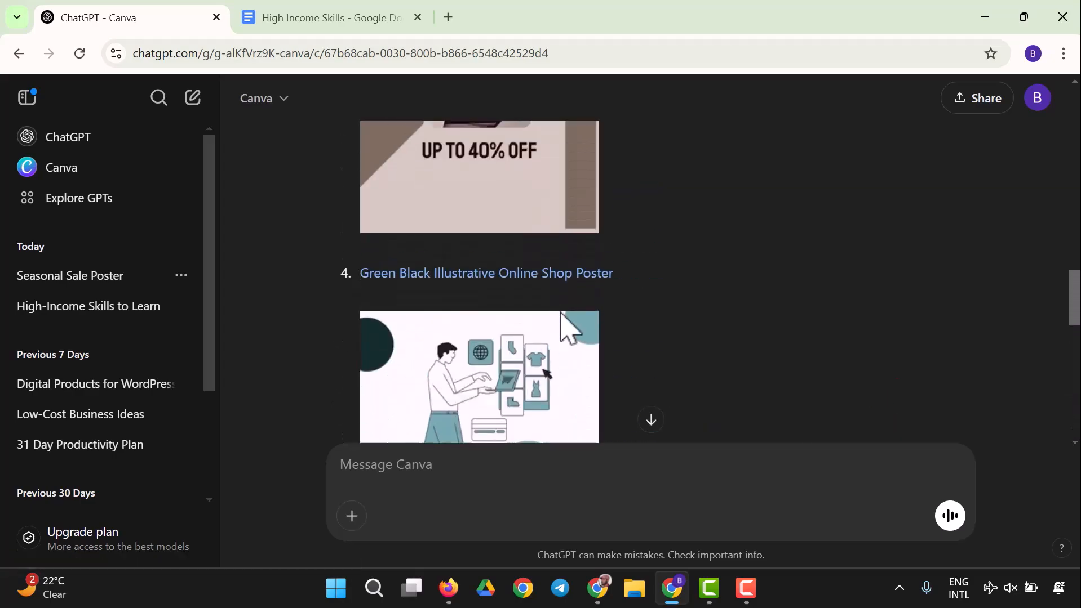
scroll(549, 338, down, 3)
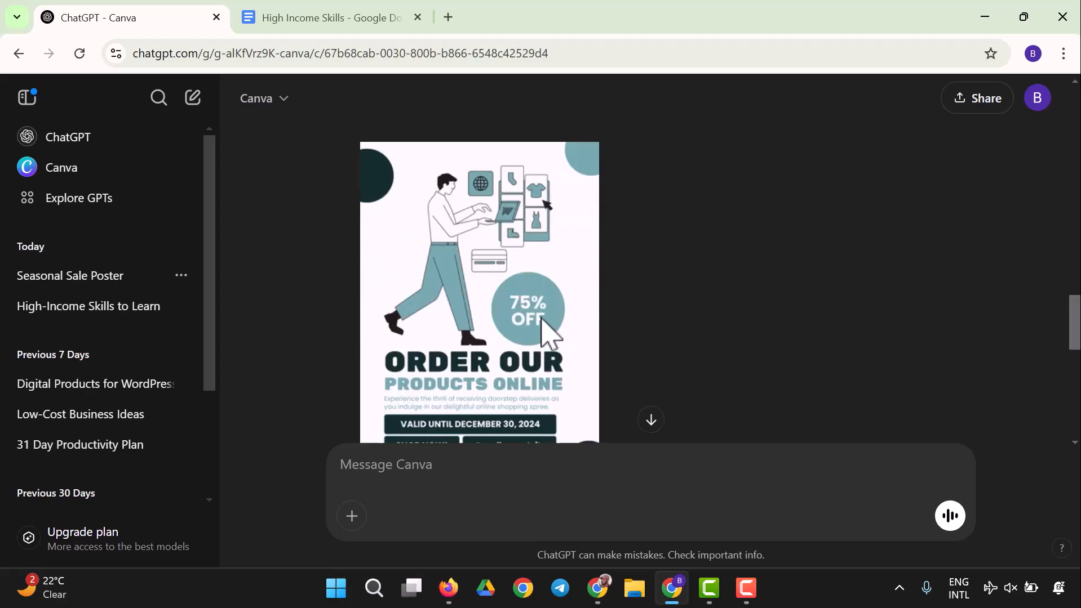
scroll(541, 327, down, 3)
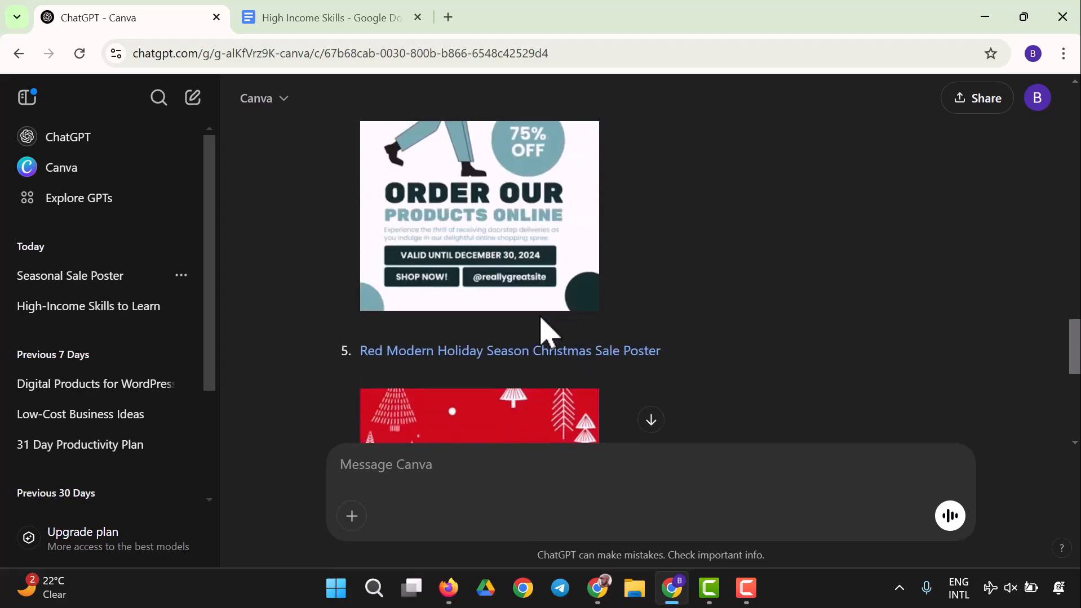
Step: Open the Green Black Illustrative Online Shop Poster template in Canva
scroll(541, 319, up, 4)
click(479, 190)
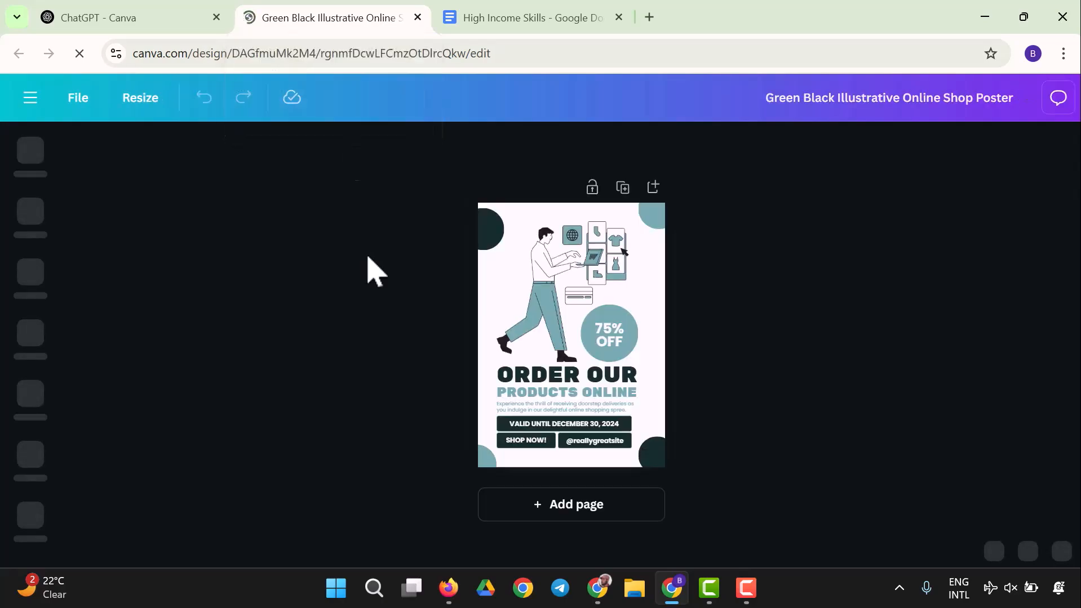
Step: Switch back to the Canva chat and go to the Explore GPTs page
click(96, 20)
scroll(586, 277, down, 10)
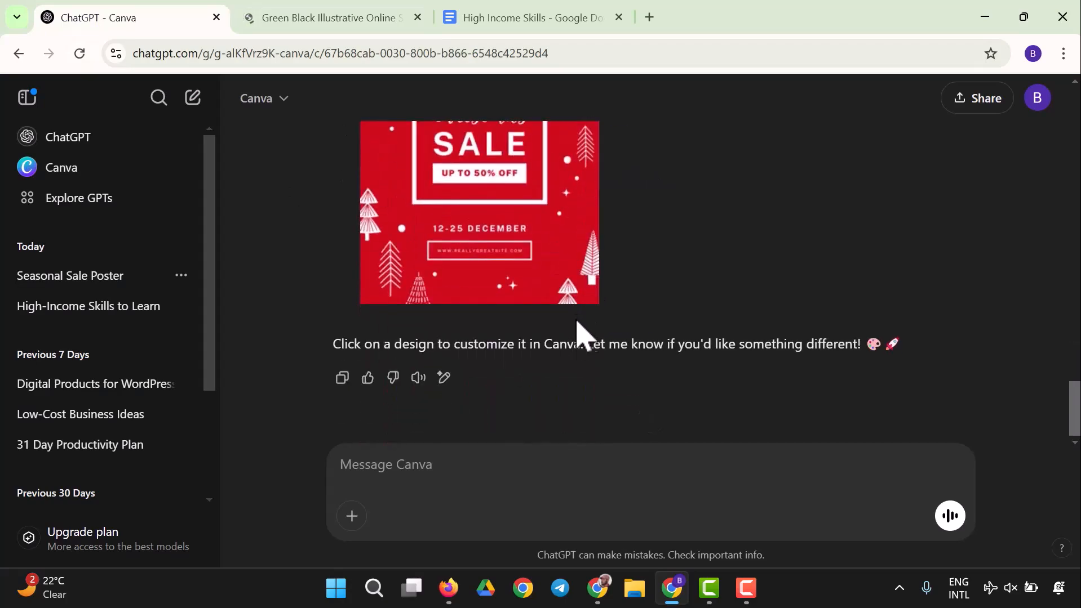
scroll(580, 338, up, 8)
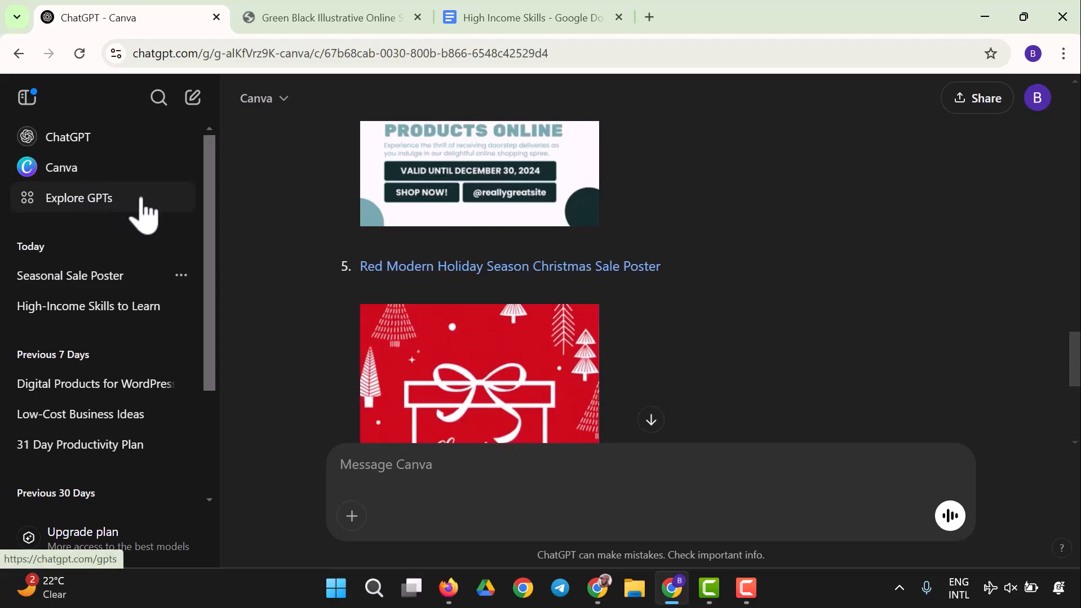
scroll(205, 241, up, 6)
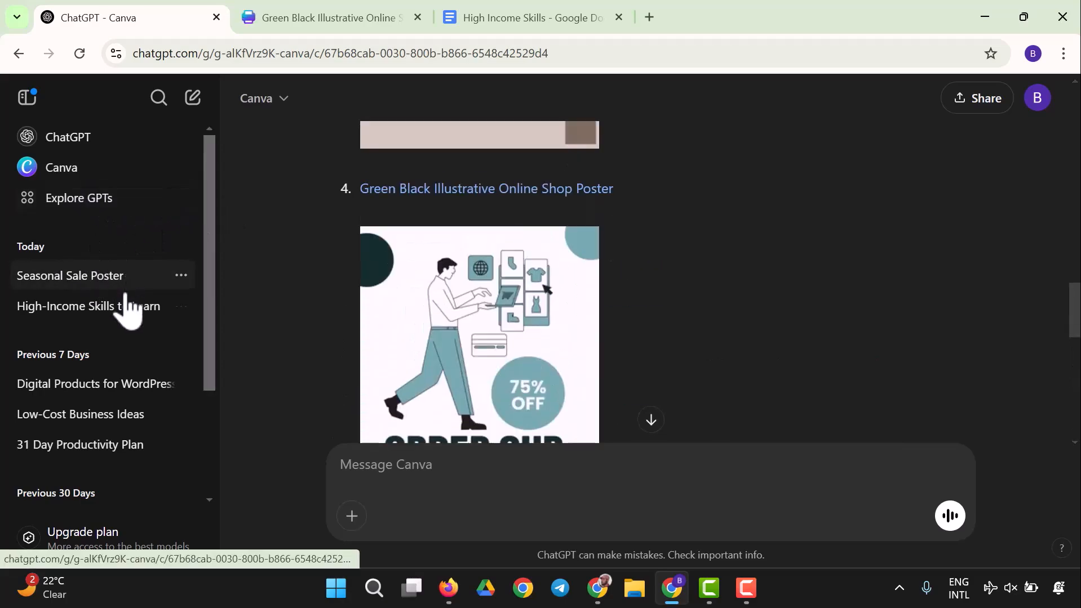
click(126, 211)
Step: Open the Logo Creator GPT's details and start a chat with it
scroll(631, 282, down, 5)
scroll(630, 281, down, 6)
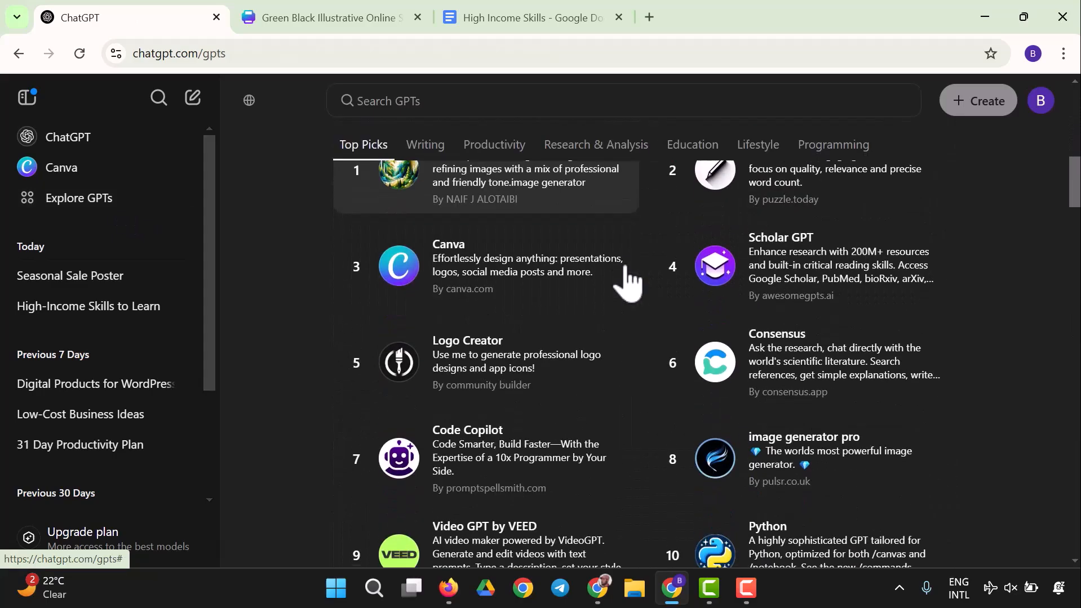
click(517, 357)
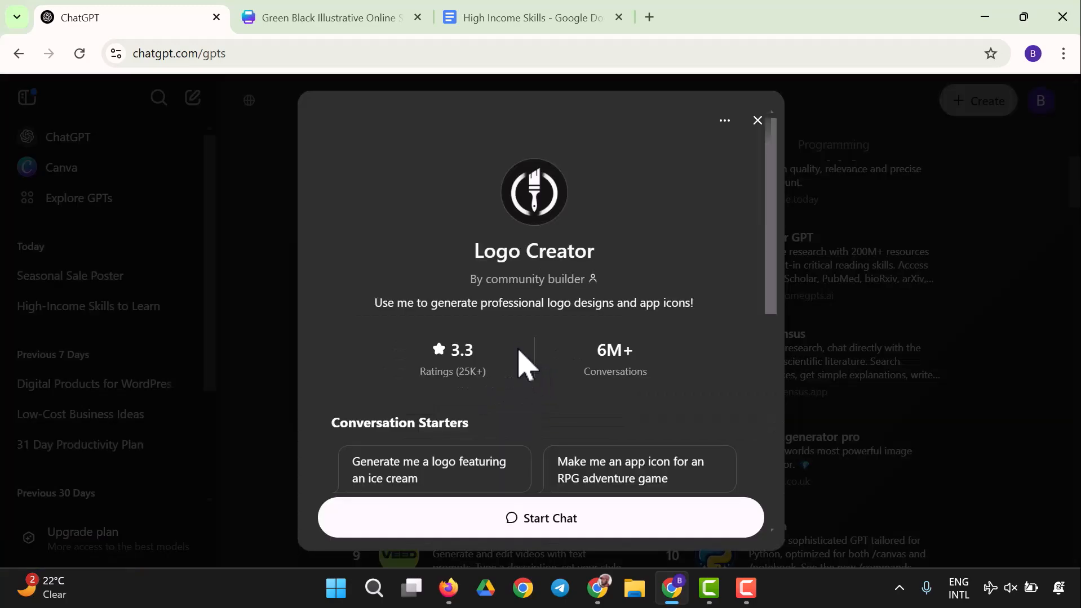
scroll(555, 429, down, 2)
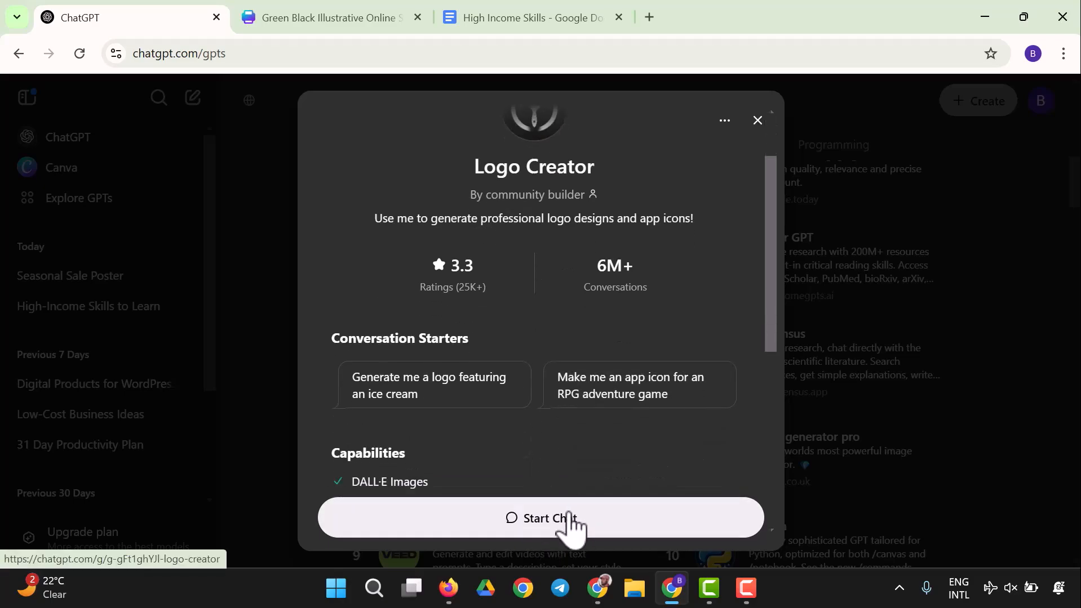
click(567, 522)
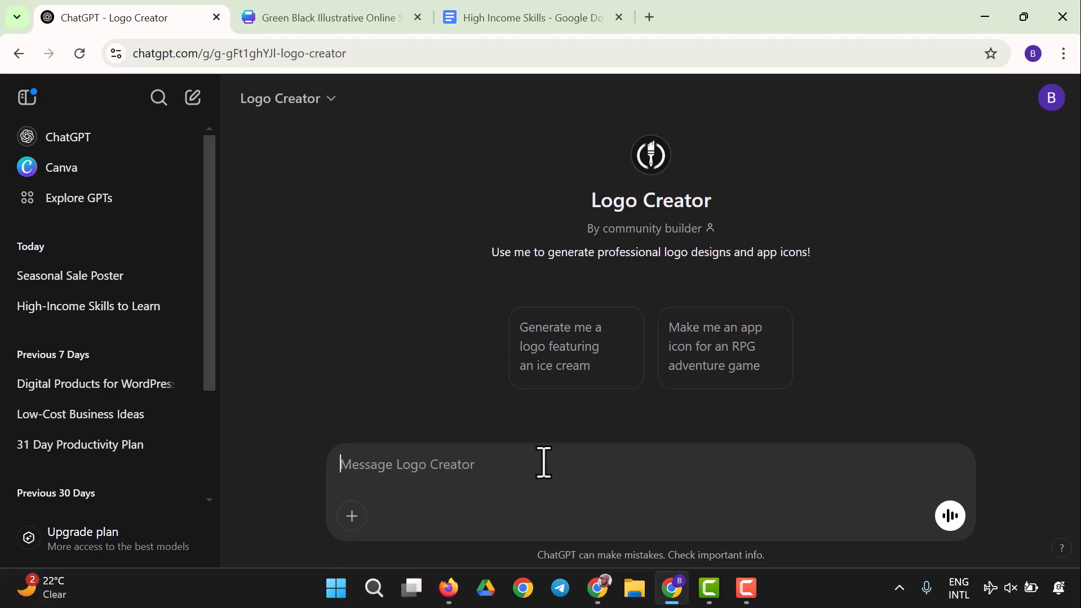
Step: Ask Logo Creator for a logo for an ecommerce brand named belad tech store, suggesting an abstract for shopping gadgets
text(I wan)
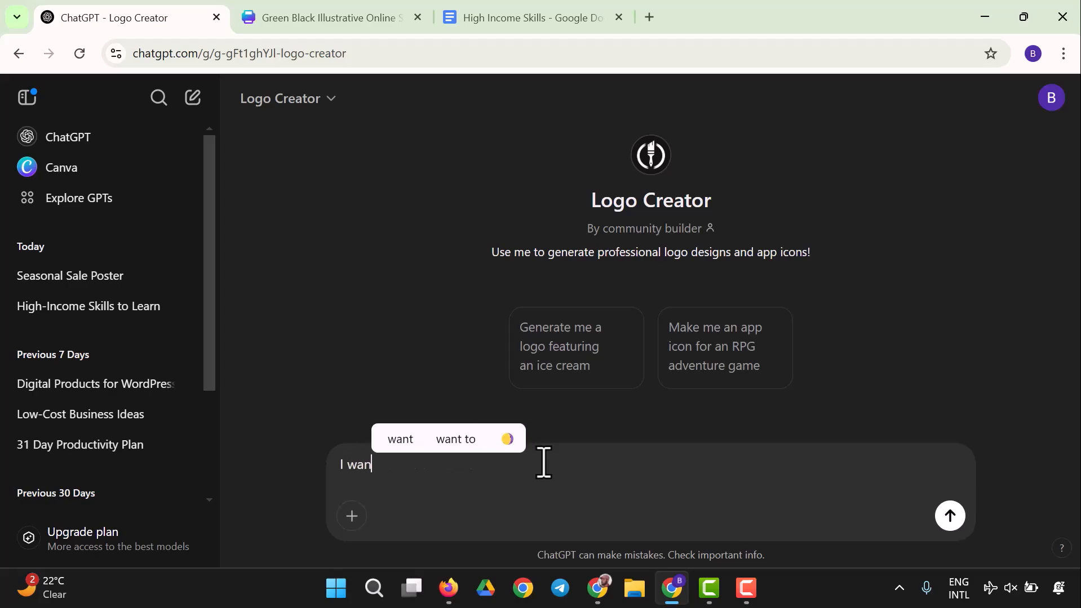
text(t to start a )
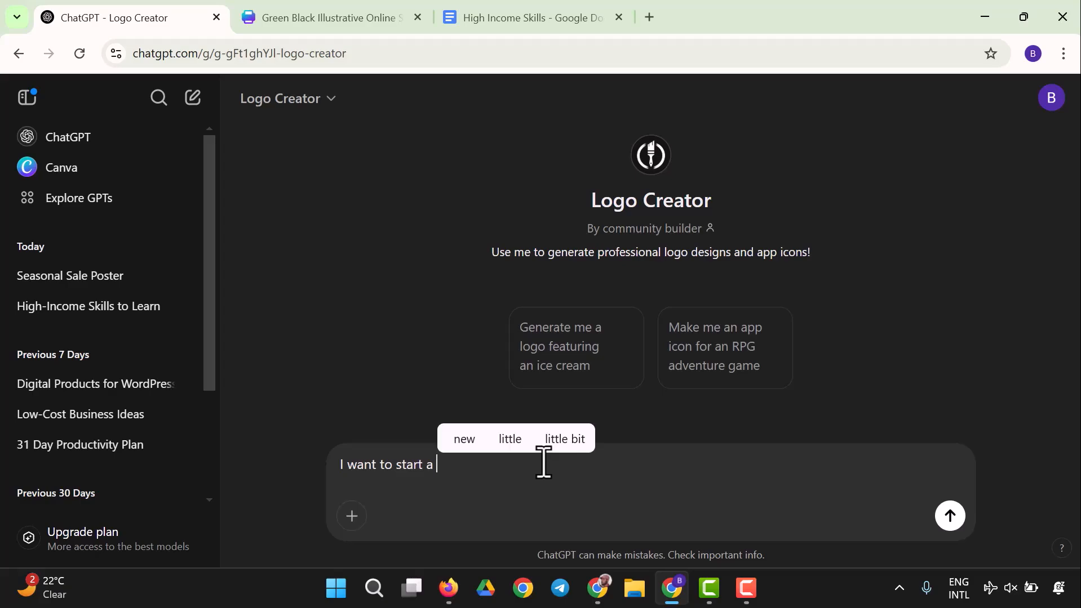
text(m)
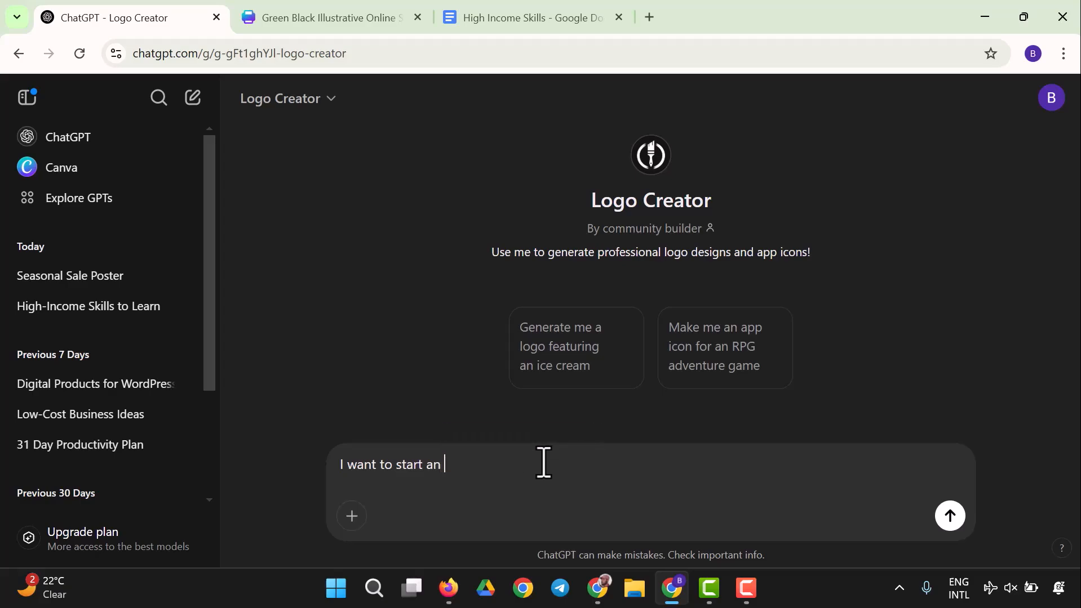
text( ecommer)
text(ce brand named b)
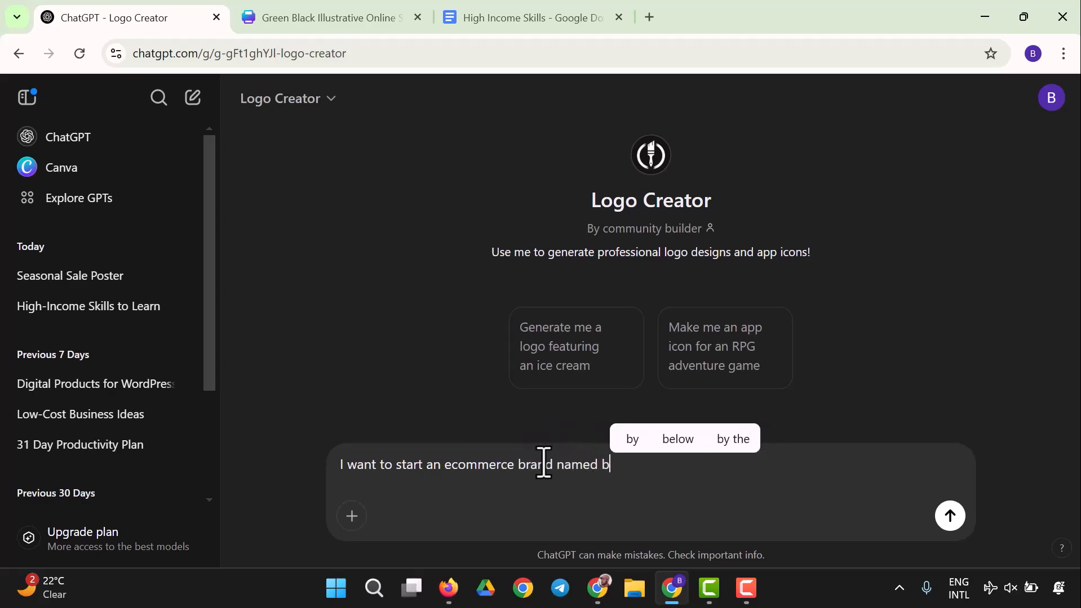
text(elad tec h)
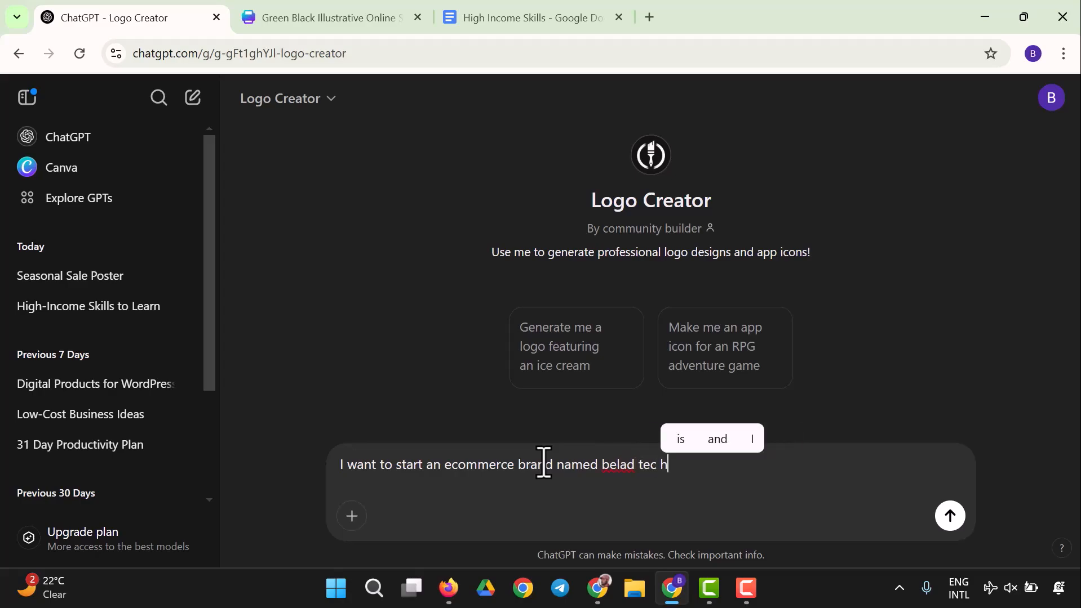
key(BackSpace)
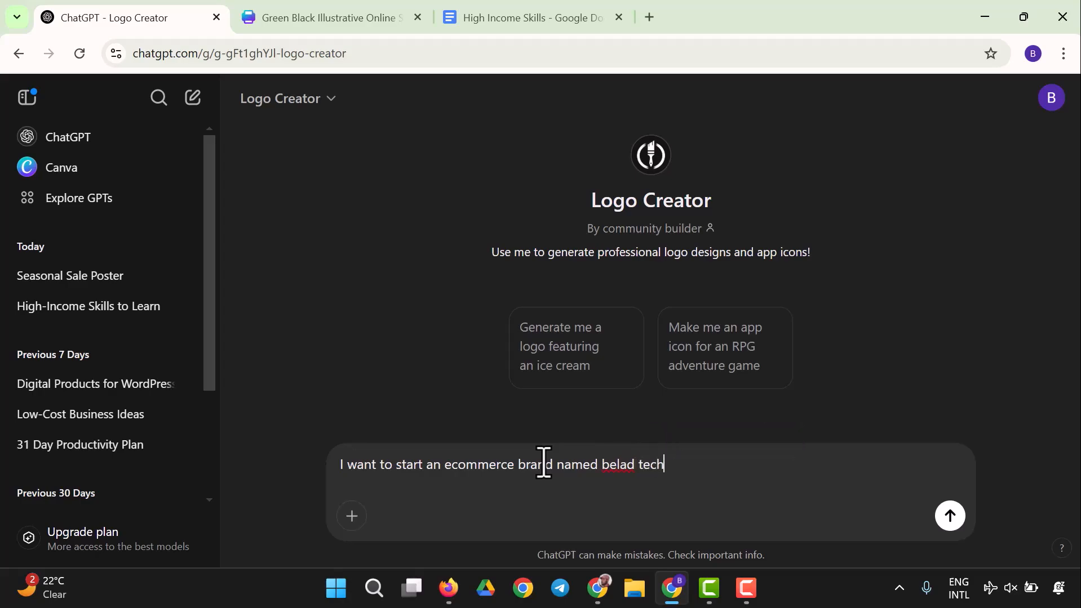
text(store, create )
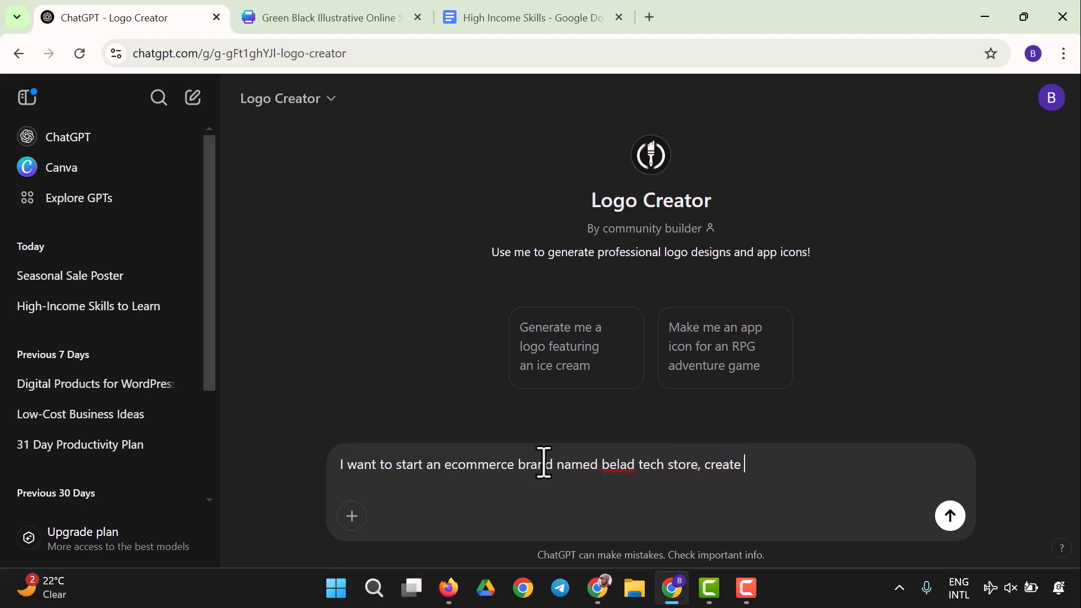
text(a logo for me tha)
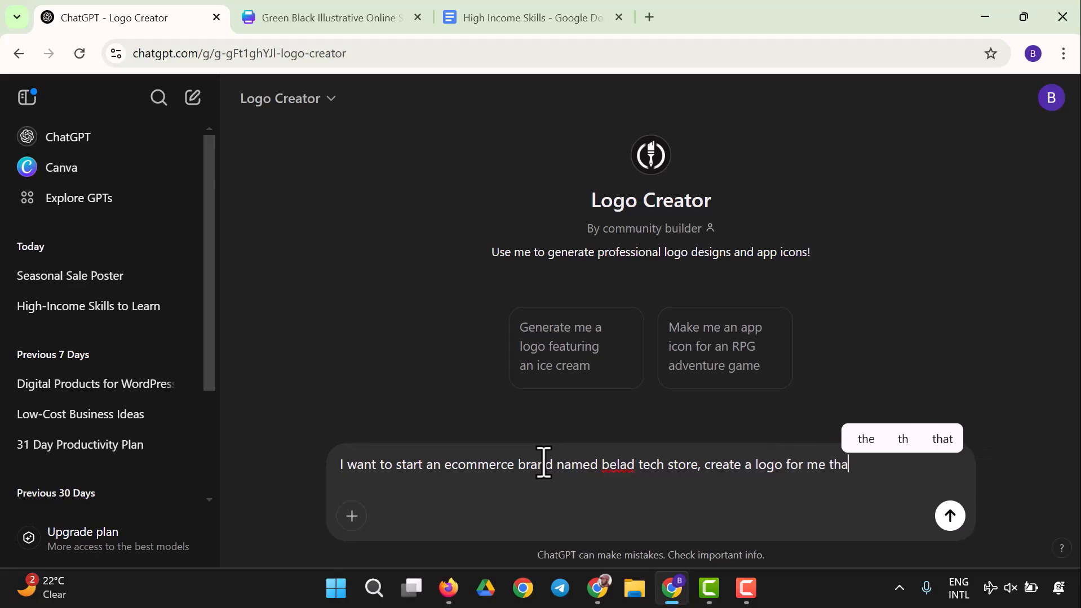
text(t suggests an abst)
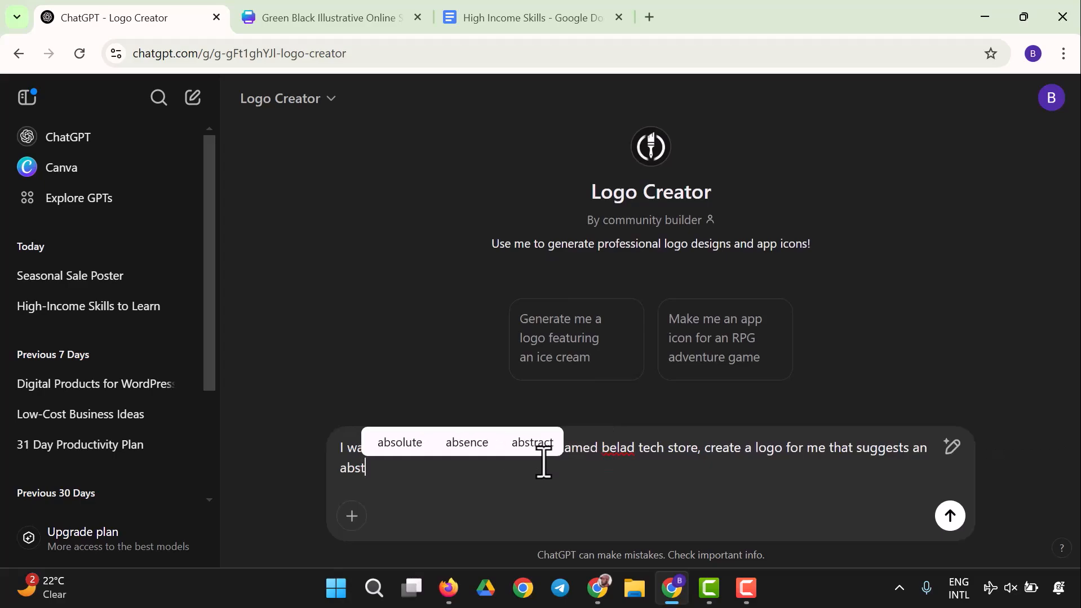
text(ract for )
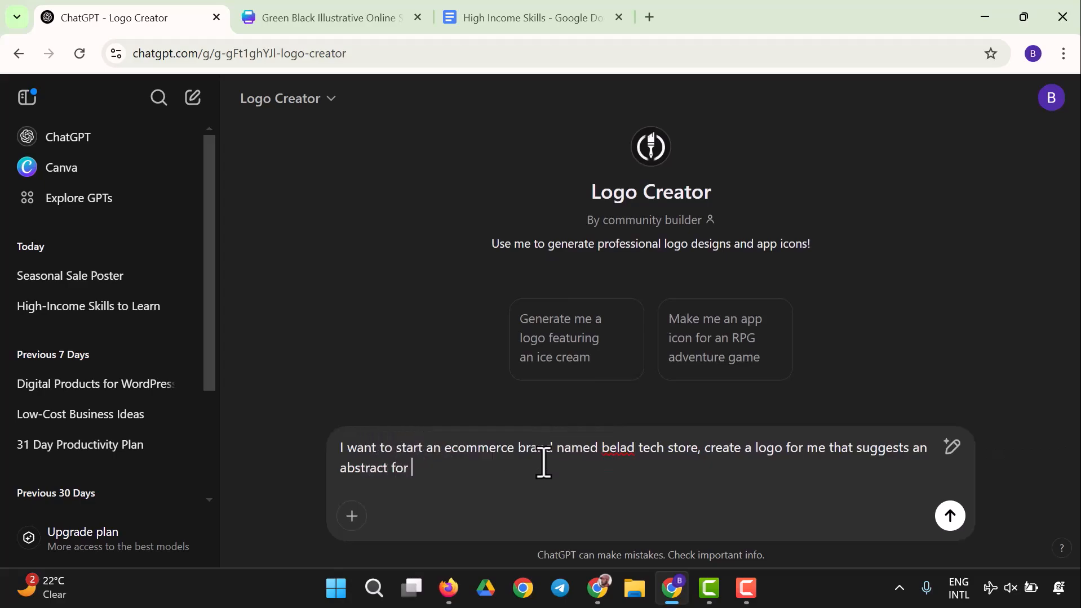
text(shopp)
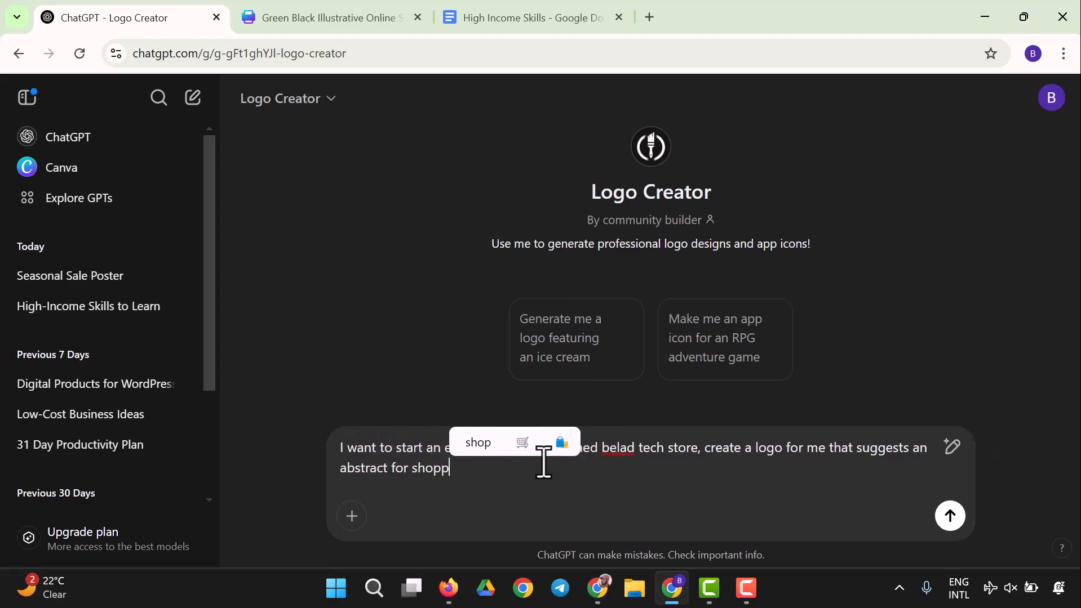
text(ing gadgets)
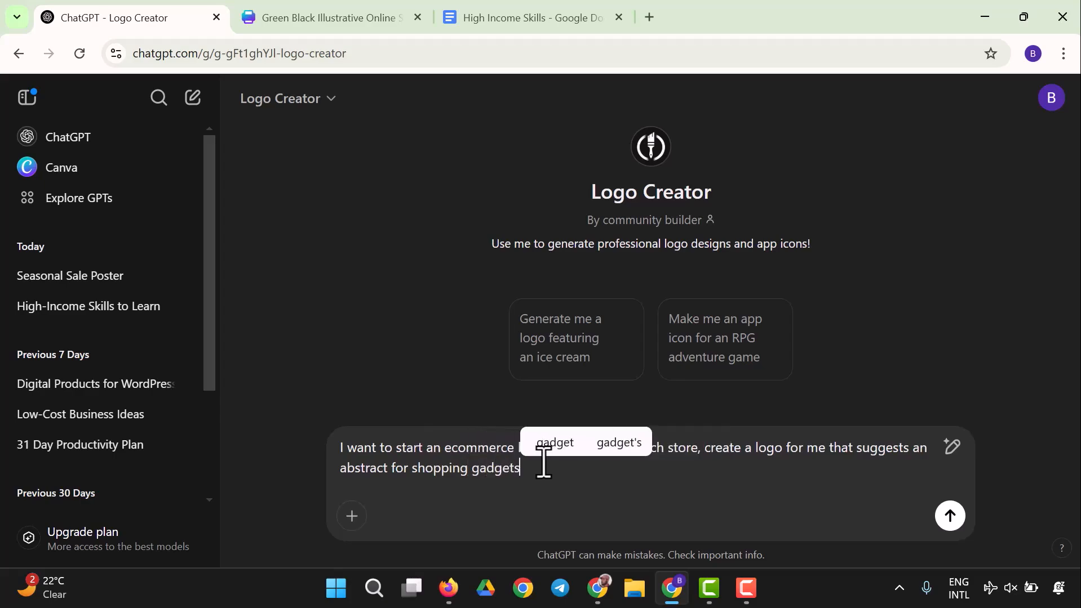
key(Return)
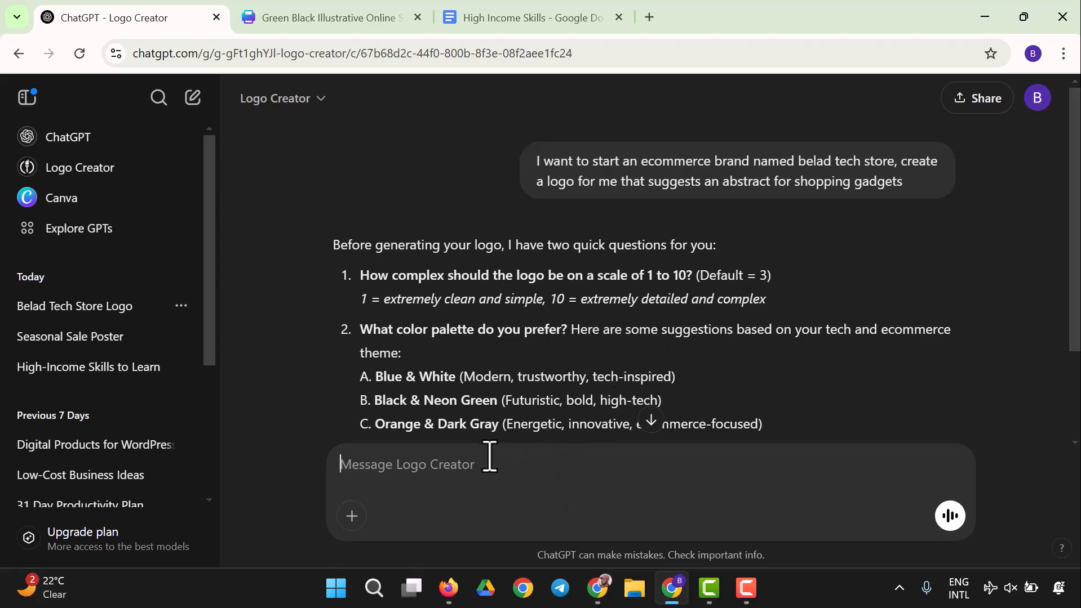
Step: Reply with the '1 = extremely clean and simple' complexity and a purple and white colour preference, then review the generated logo
drag(361, 299, 551, 314)
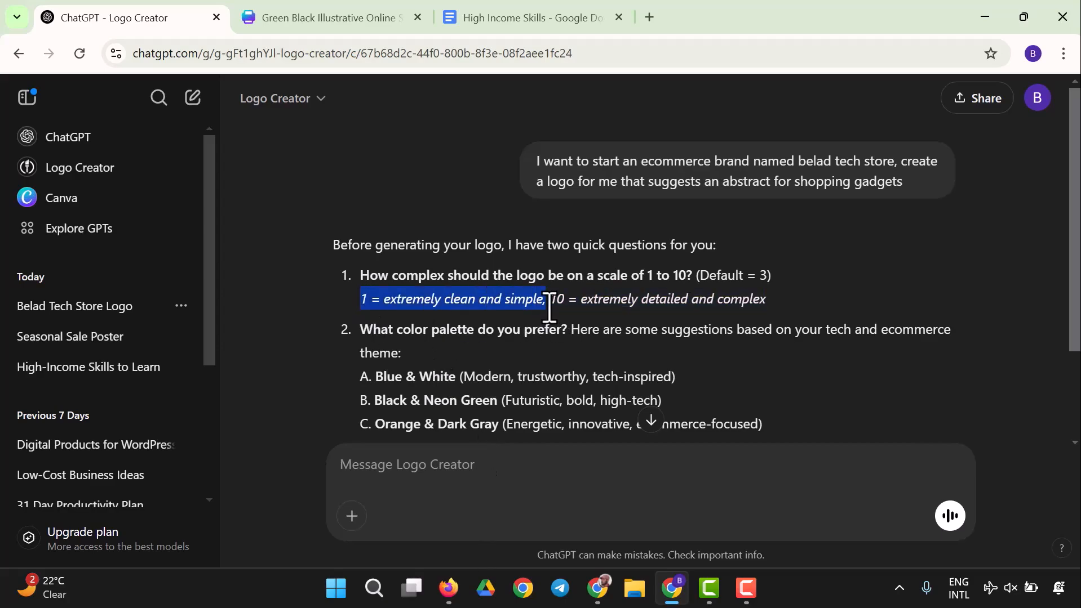
right_click(523, 306)
click(575, 324)
click(503, 473)
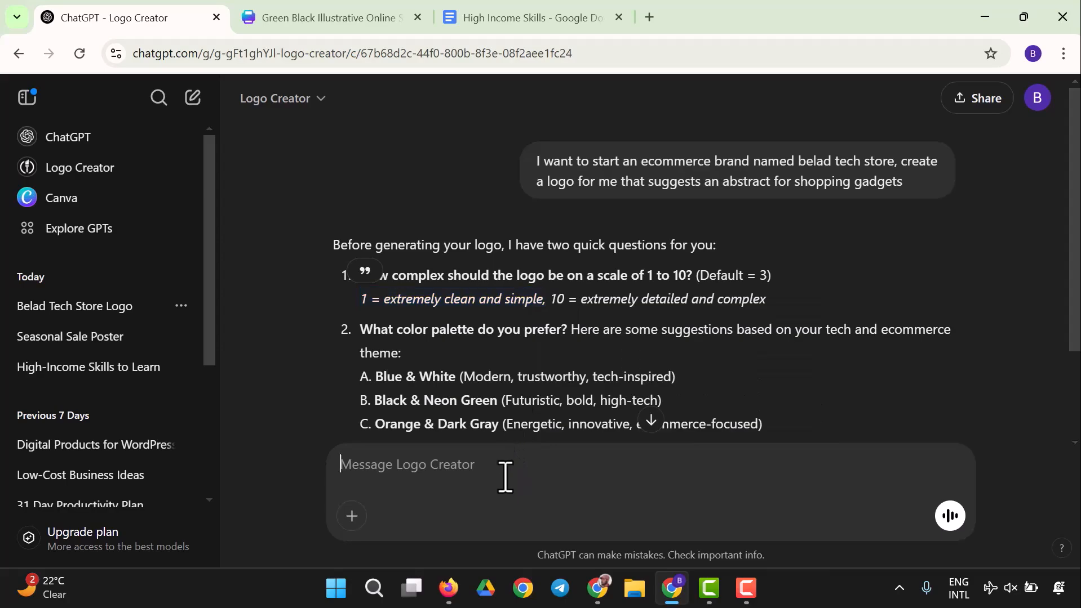
key(ctrl+v)
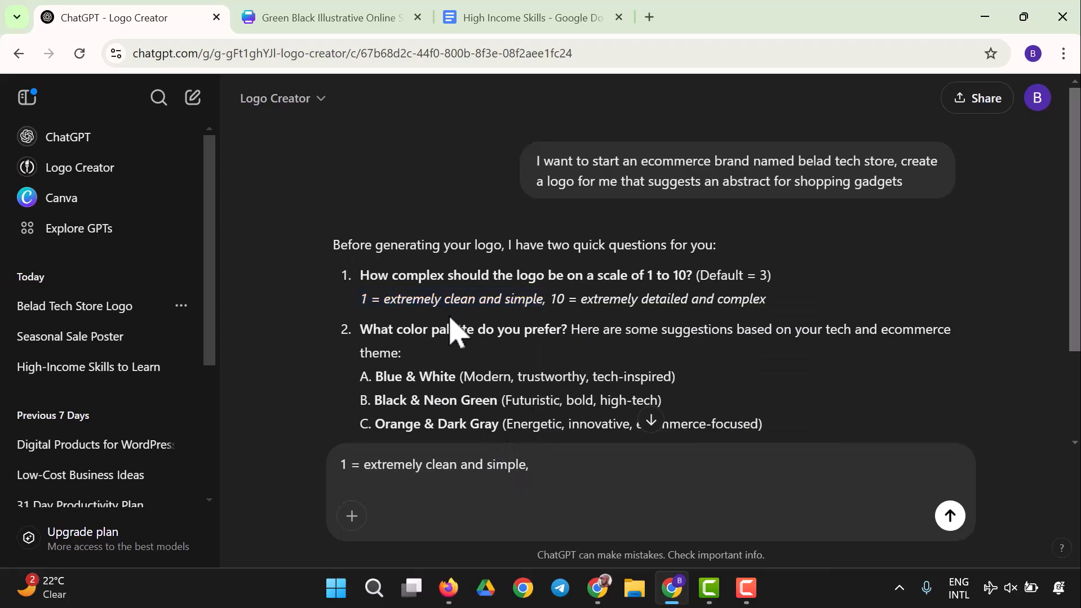
scroll(586, 352, down, 2)
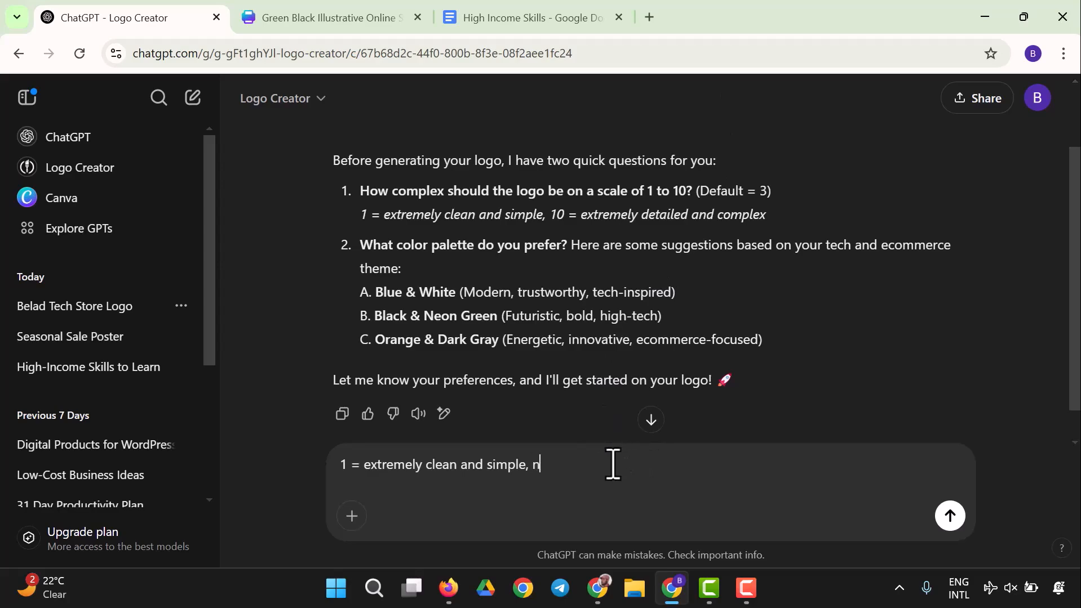
text(y colo)
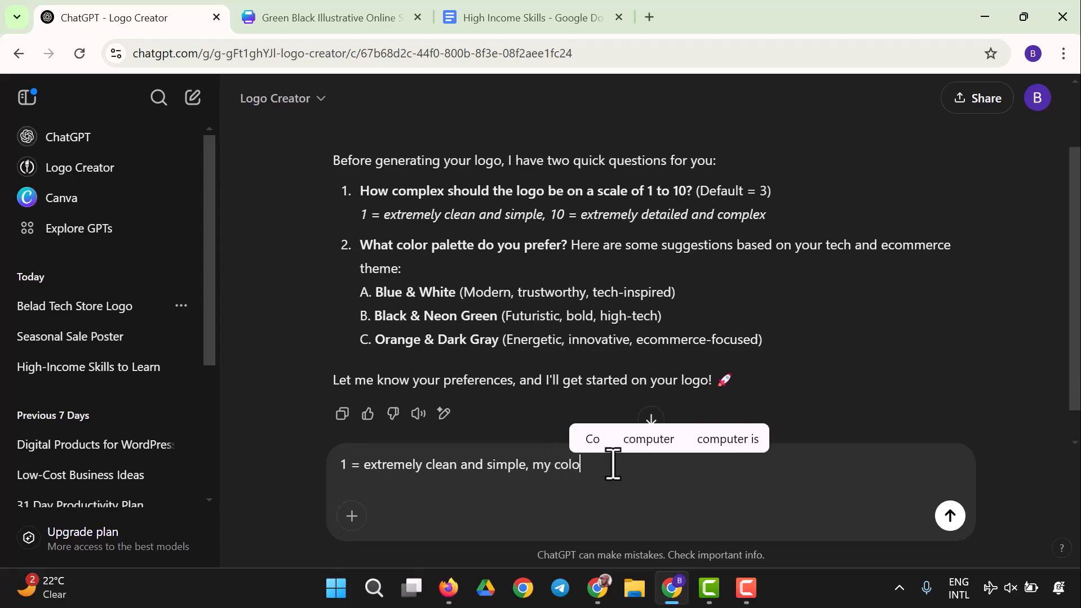
text(r prefer)
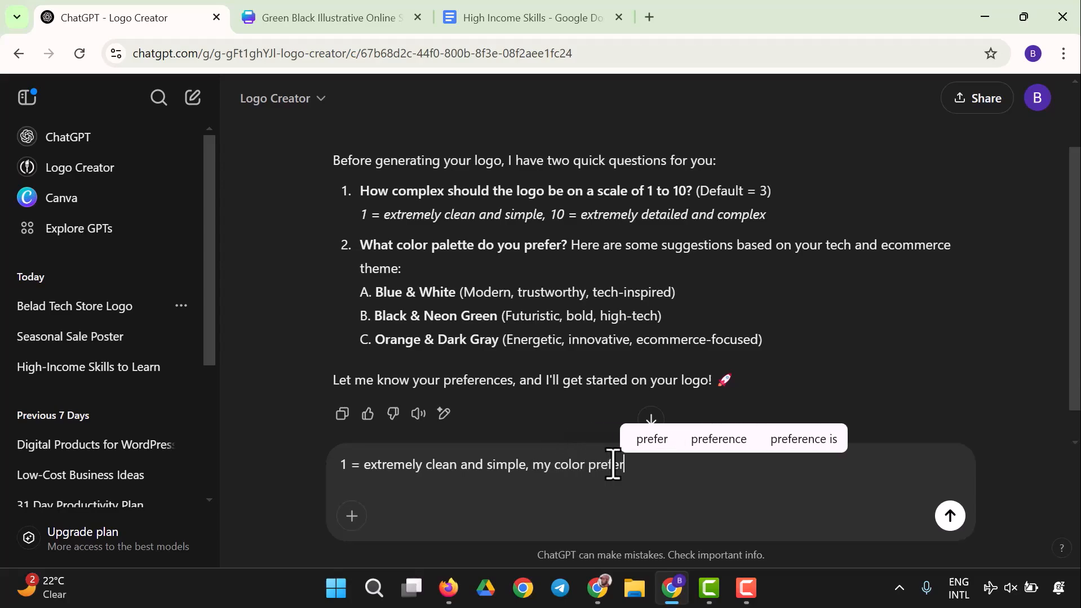
text(ences a)
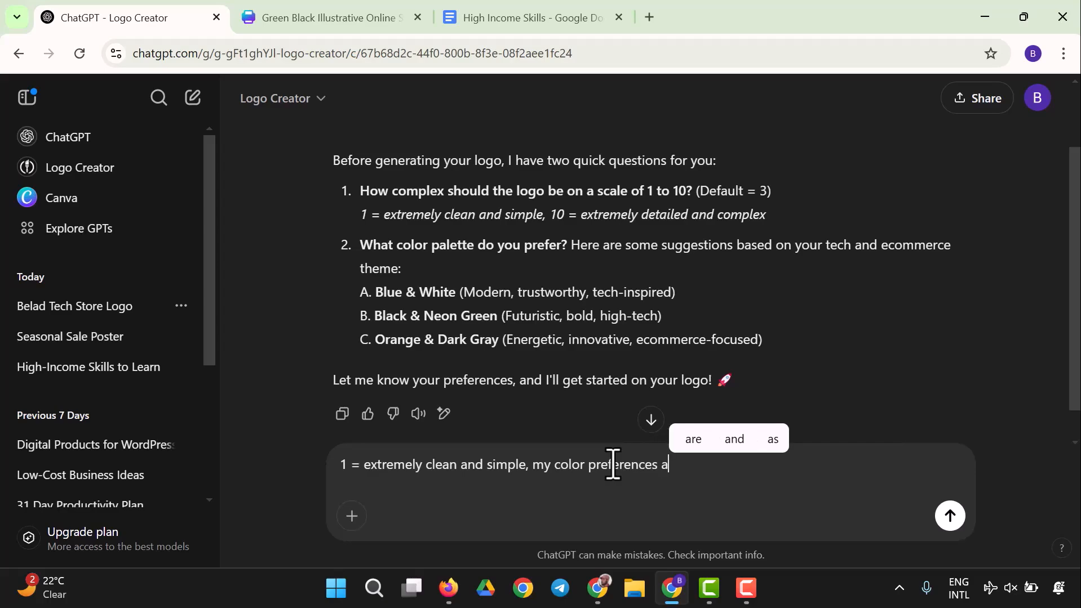
text(re purpl)
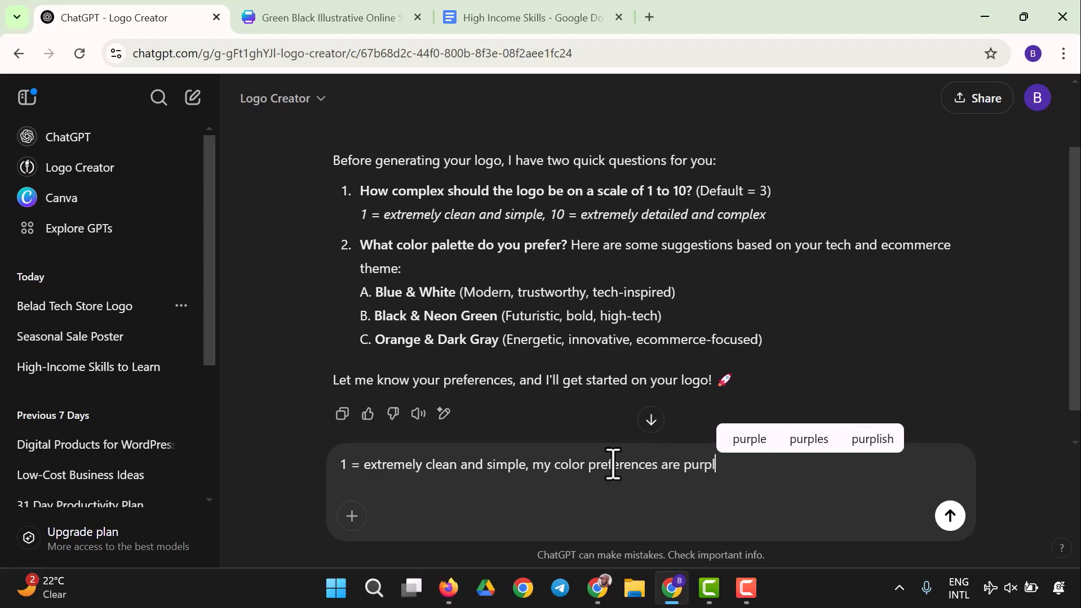
text(e and white)
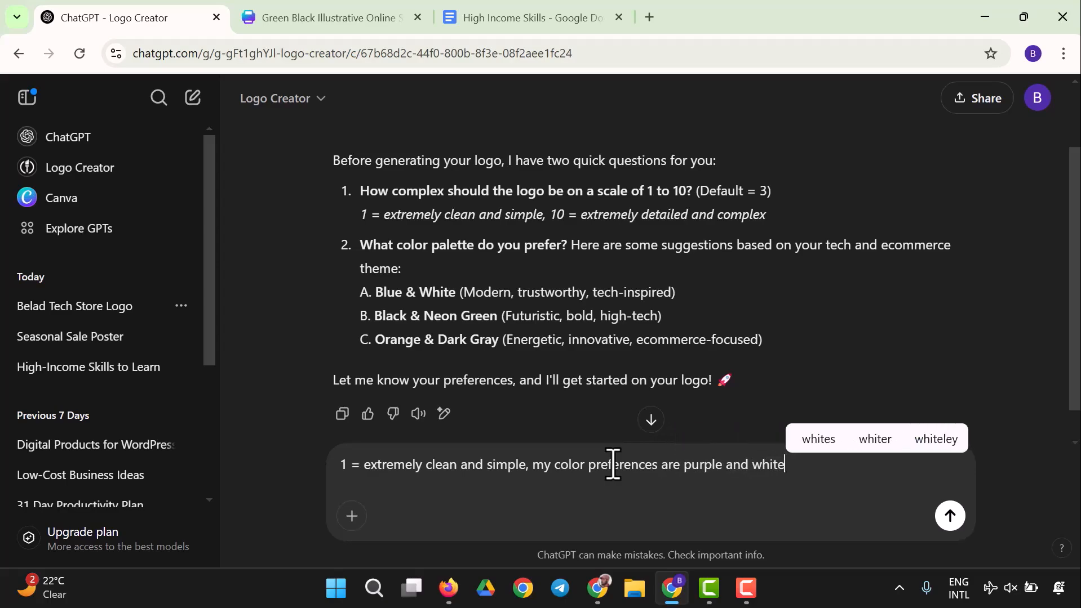
key(Return)
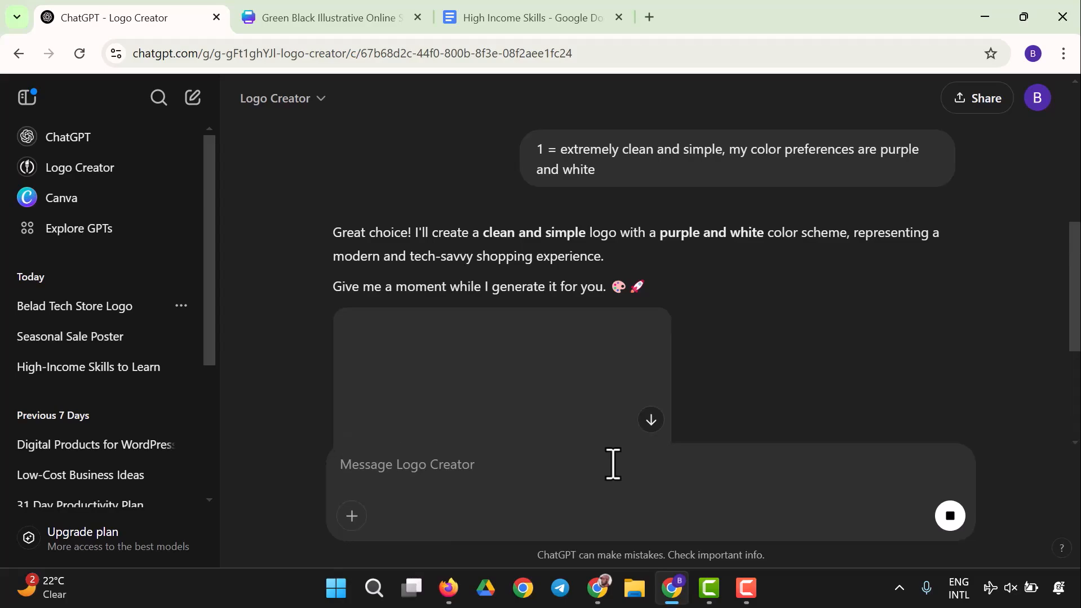
scroll(541, 324, down, 3)
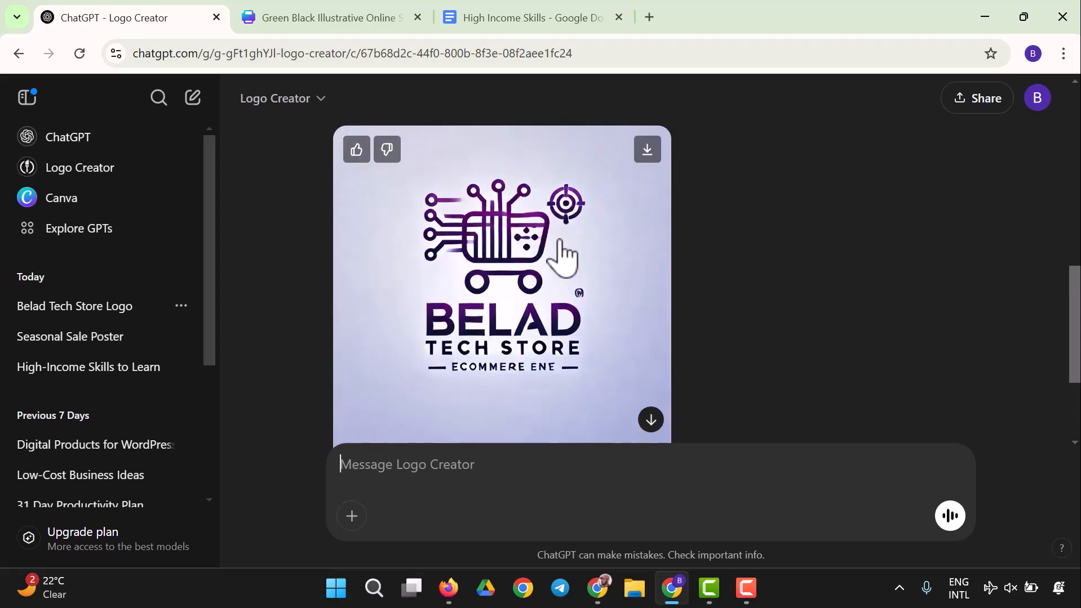
scroll(561, 253, down, 3)
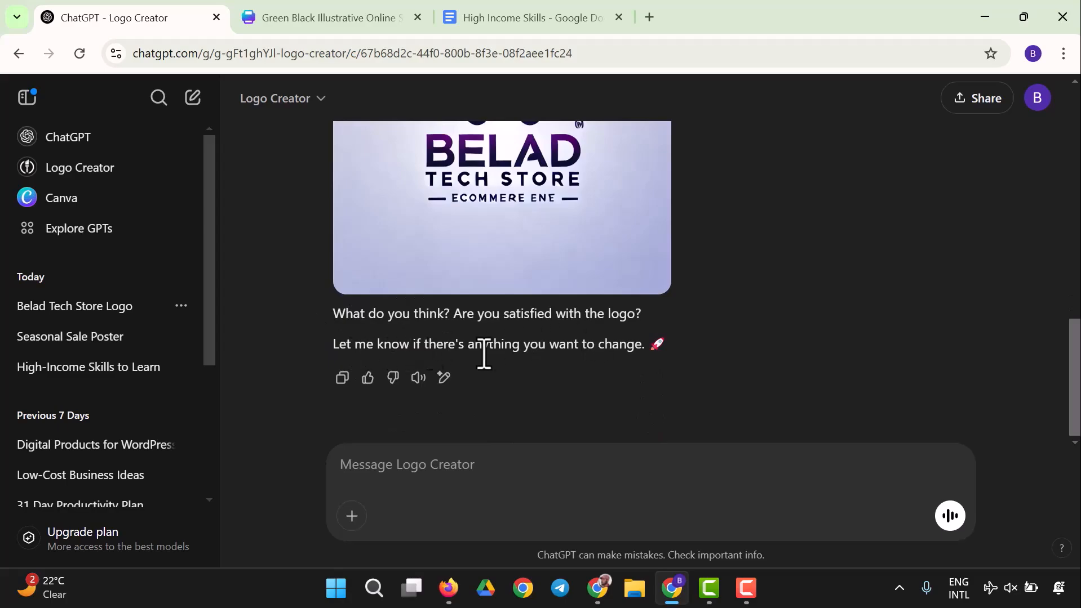
scroll(653, 380, up, 3)
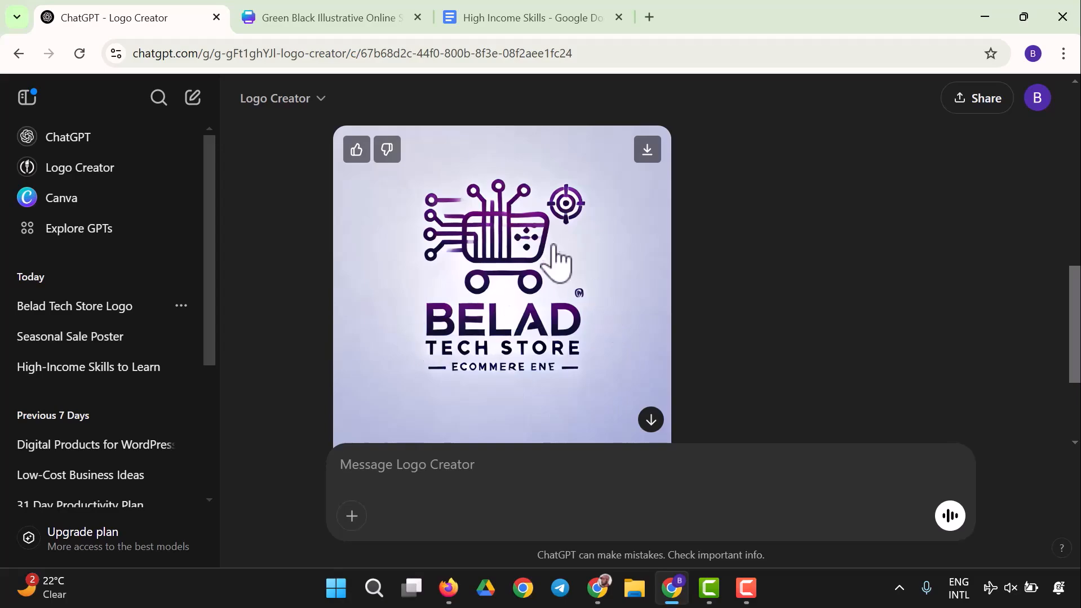
scroll(560, 285, down, 3)
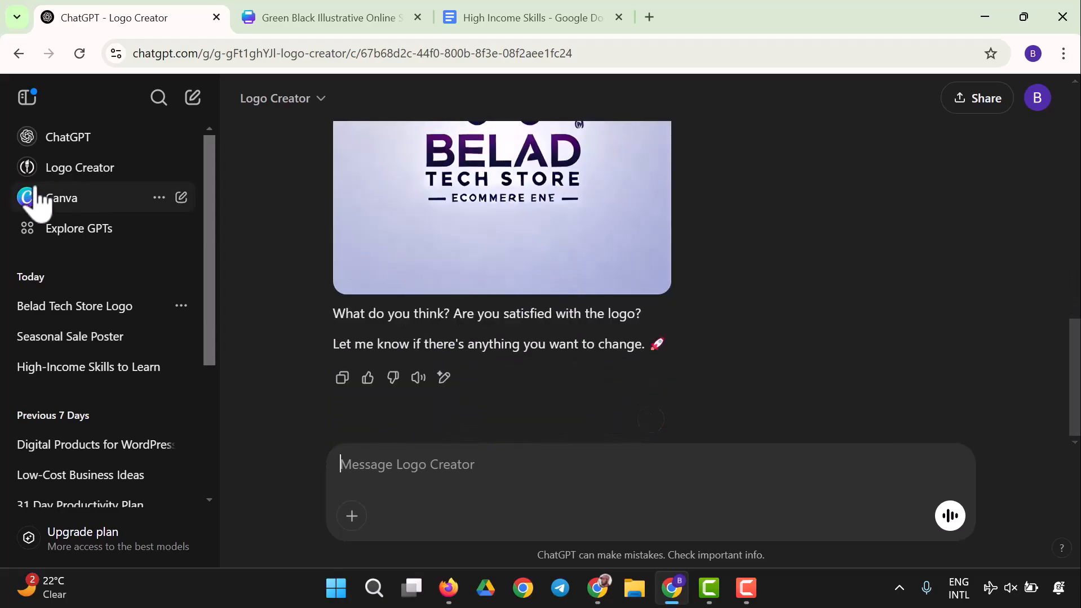
Step: Browse the Explore GPTs page, open the Video GPT by VEED details and start a chat with it
click(72, 256)
scroll(760, 317, down, 2)
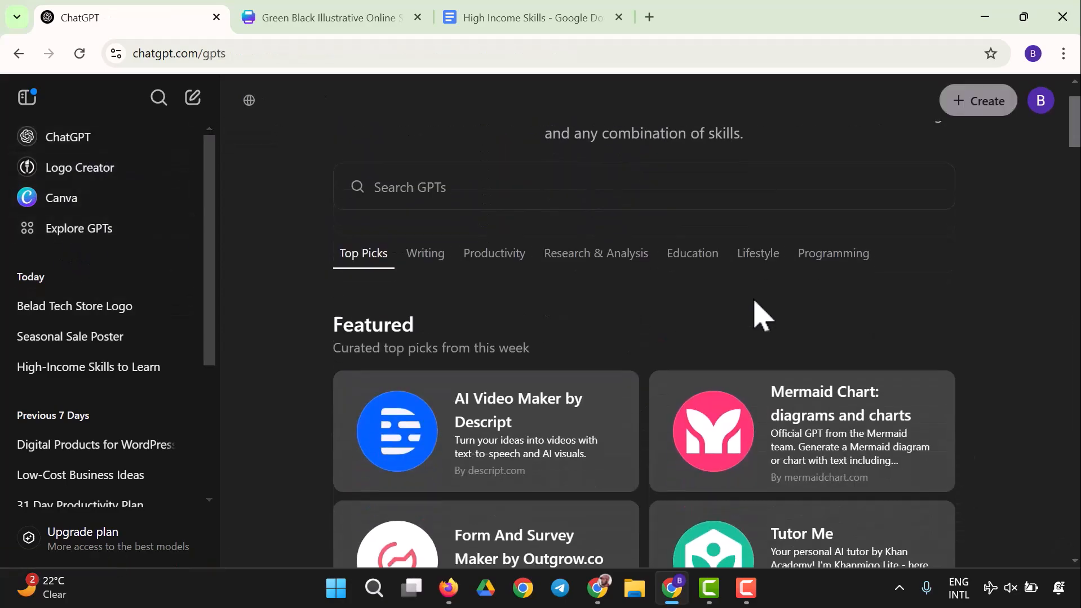
scroll(762, 316, down, 3)
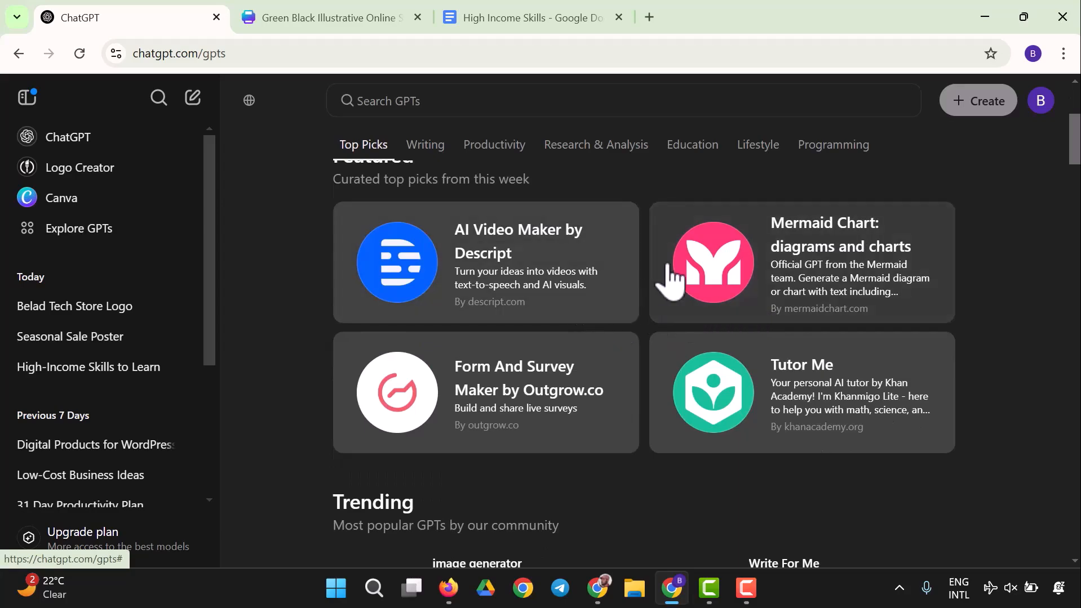
scroll(659, 287, down, 9)
scroll(673, 290, down, 5)
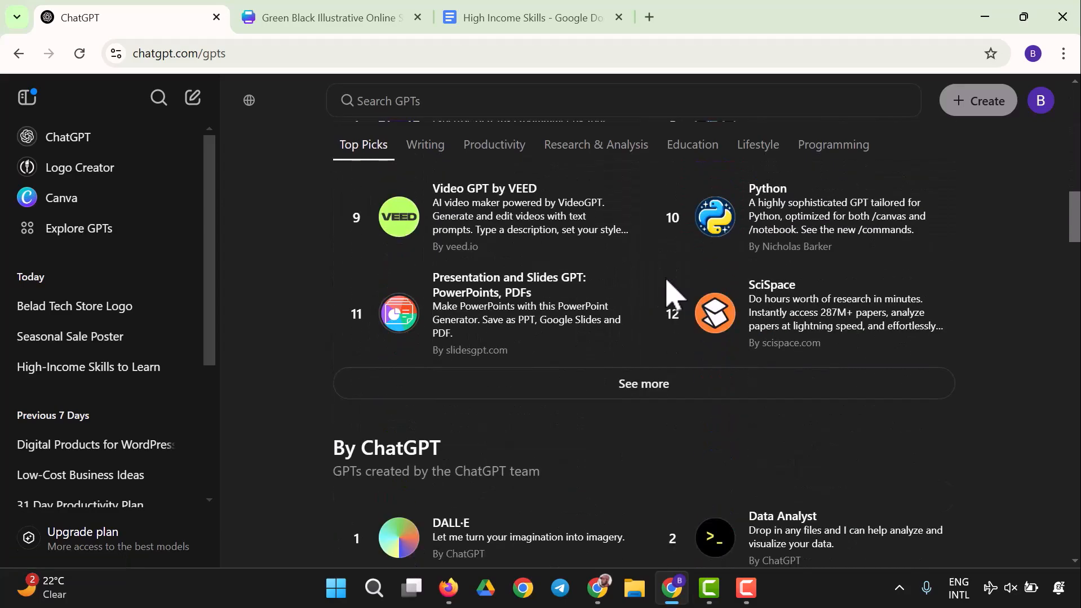
scroll(673, 290, up, 3)
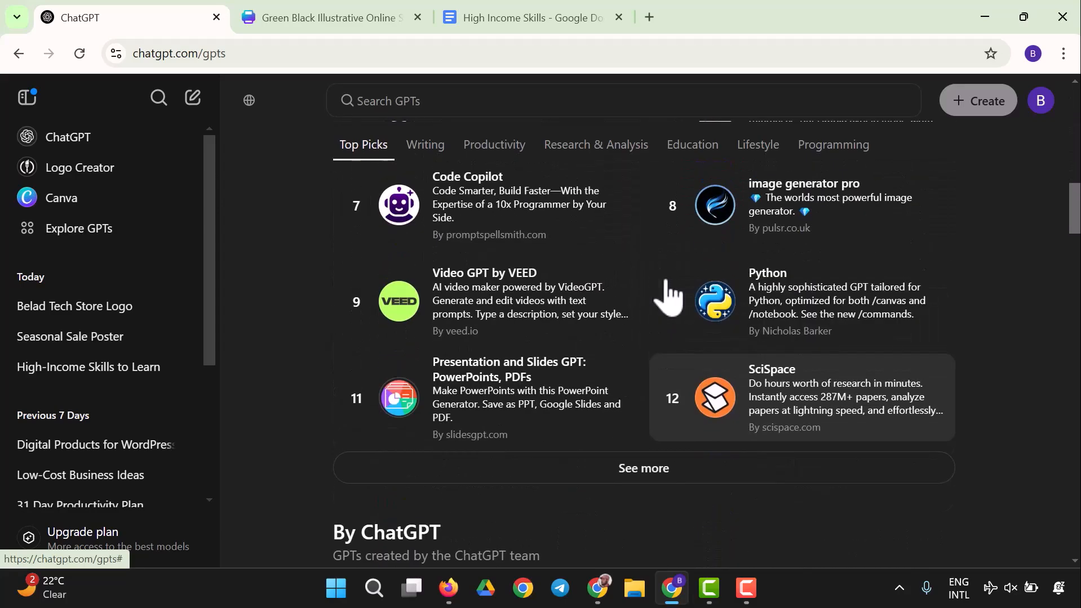
click(463, 297)
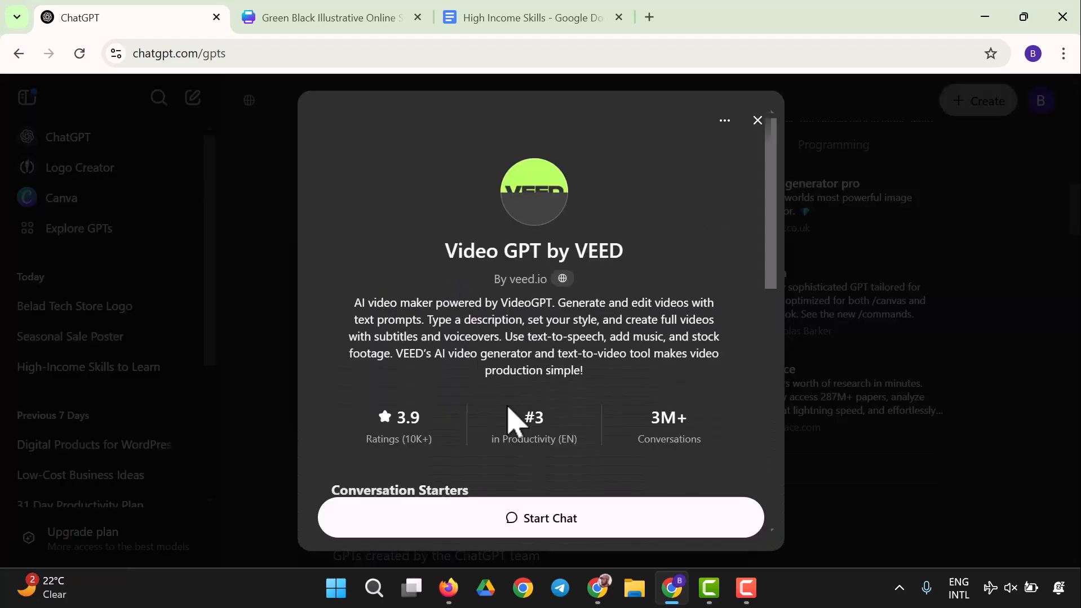
scroll(479, 363, down, 3)
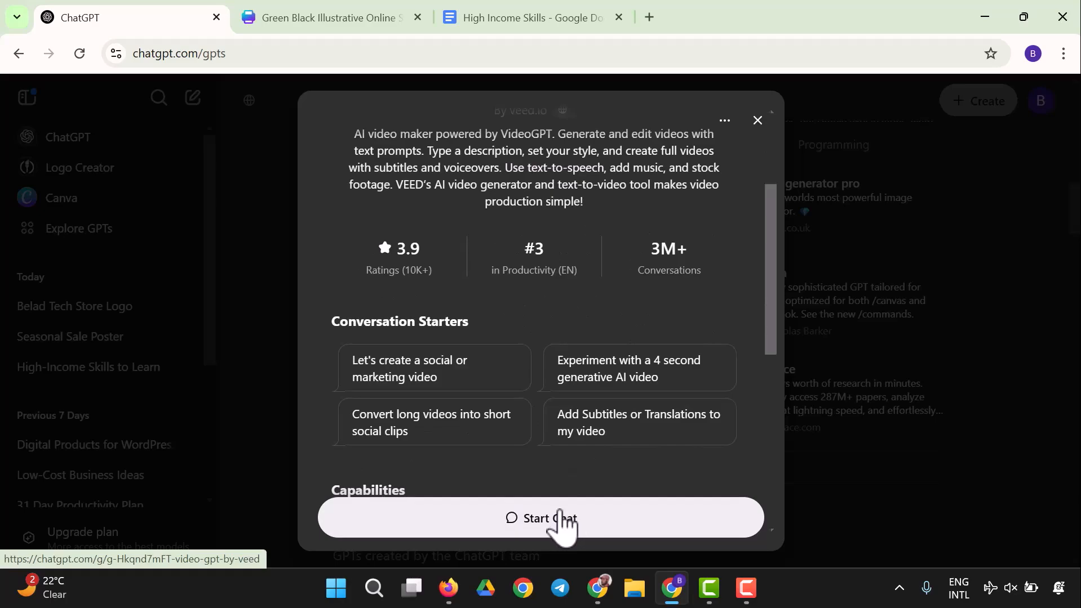
click(560, 518)
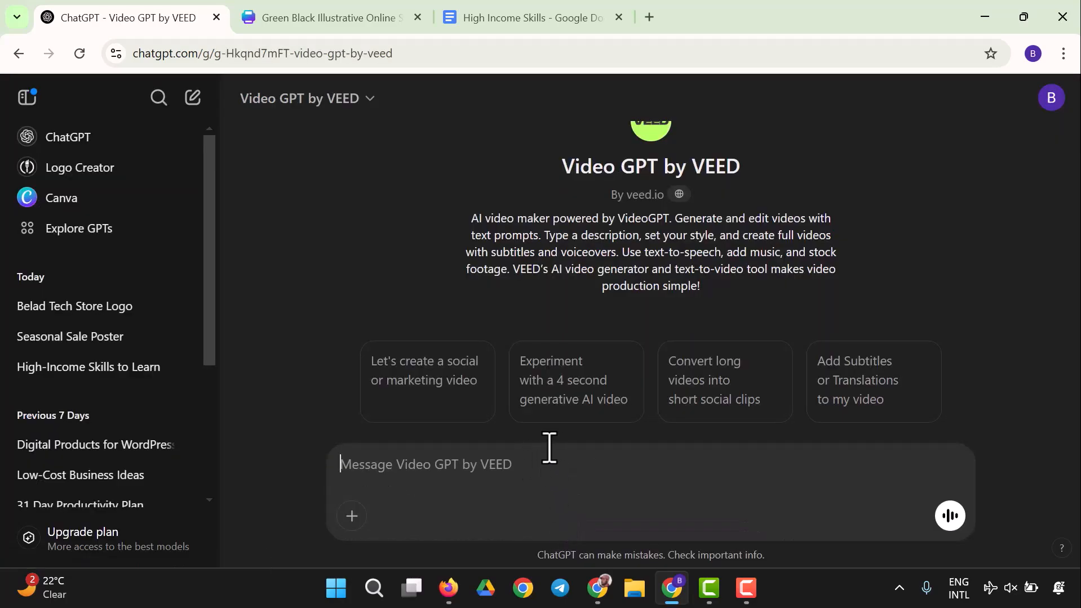
Step: Begin a message to Video GPT by VEED asking to create a promotional video for a practice exam course on Cisco
text(I want to)
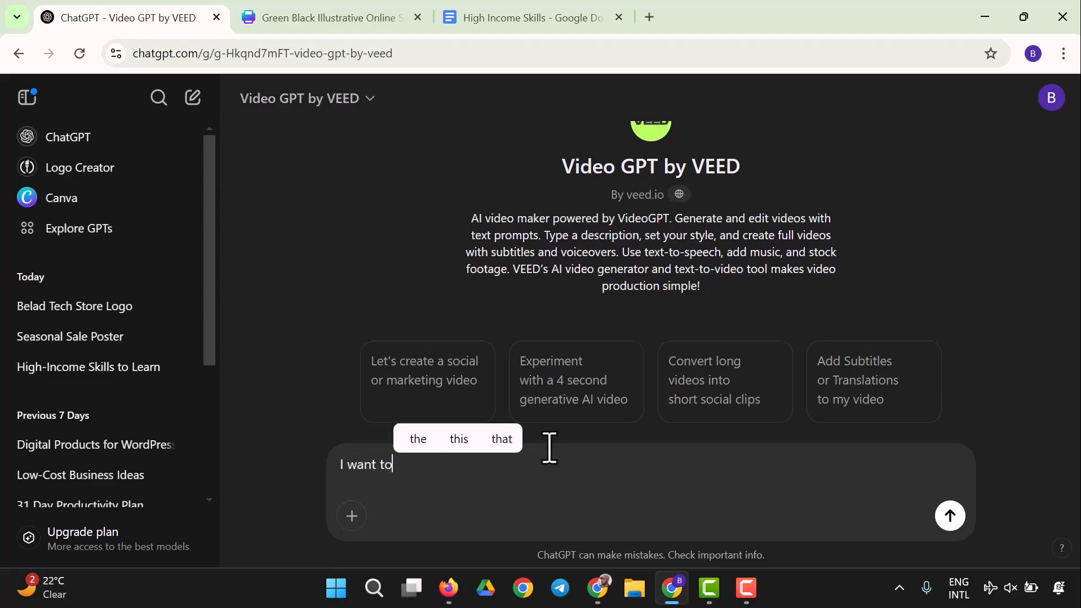
text( create a)
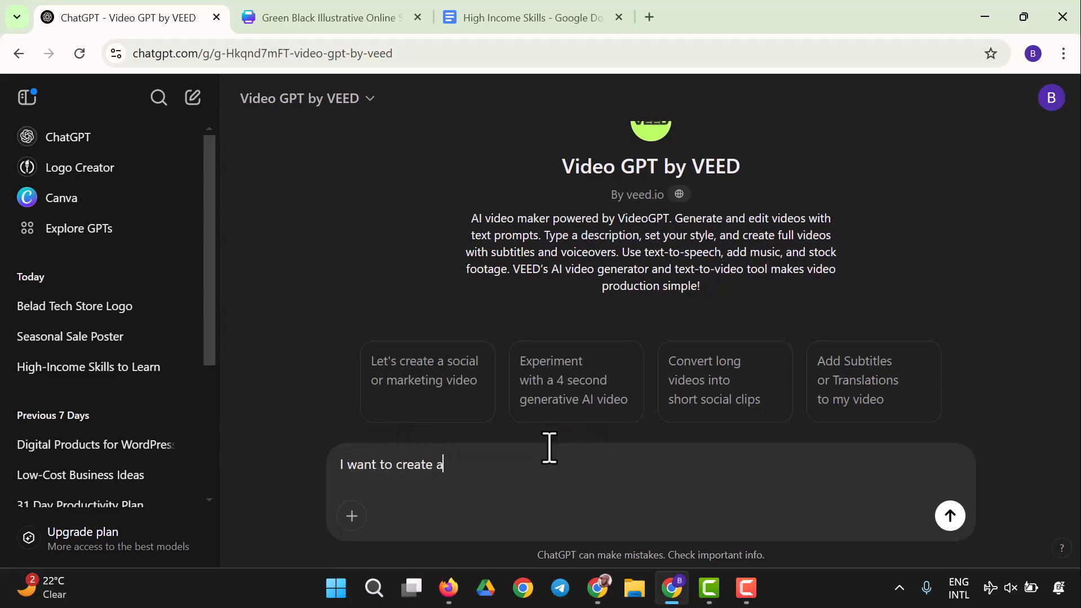
text( promot)
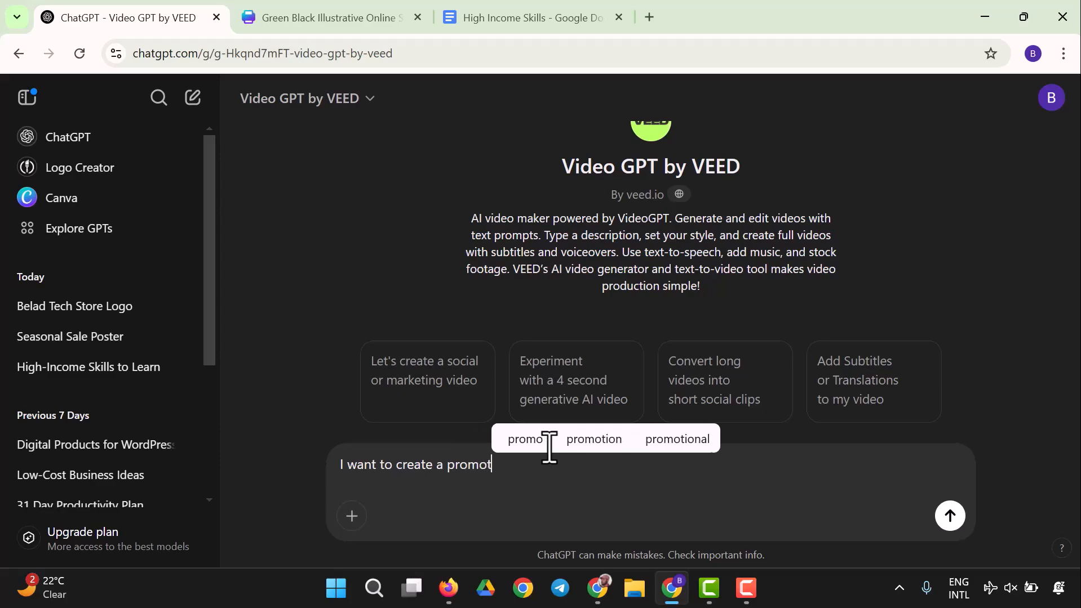
text(ional )
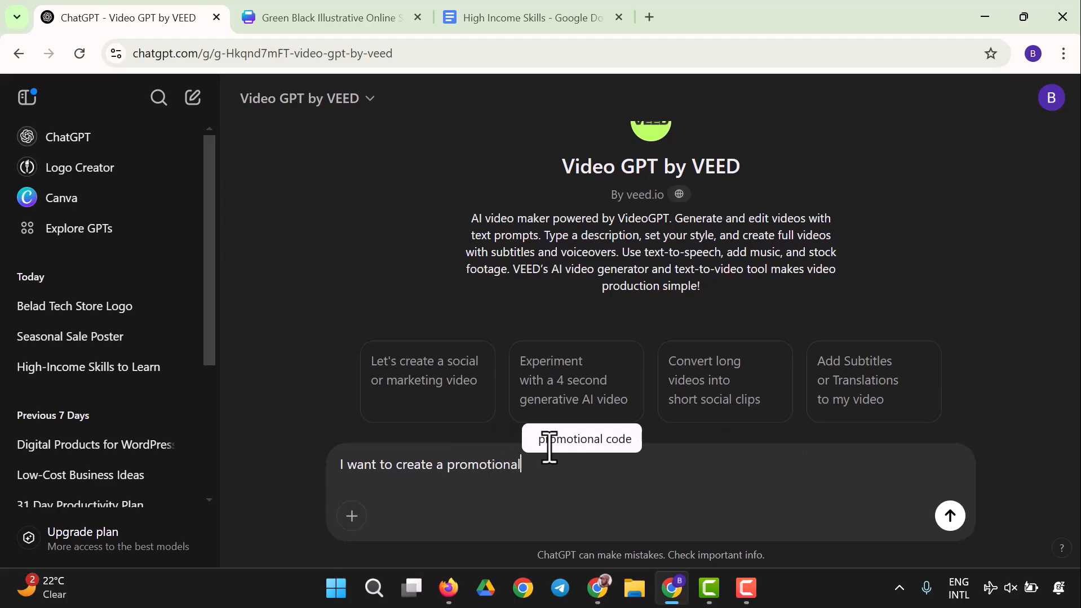
text(video )
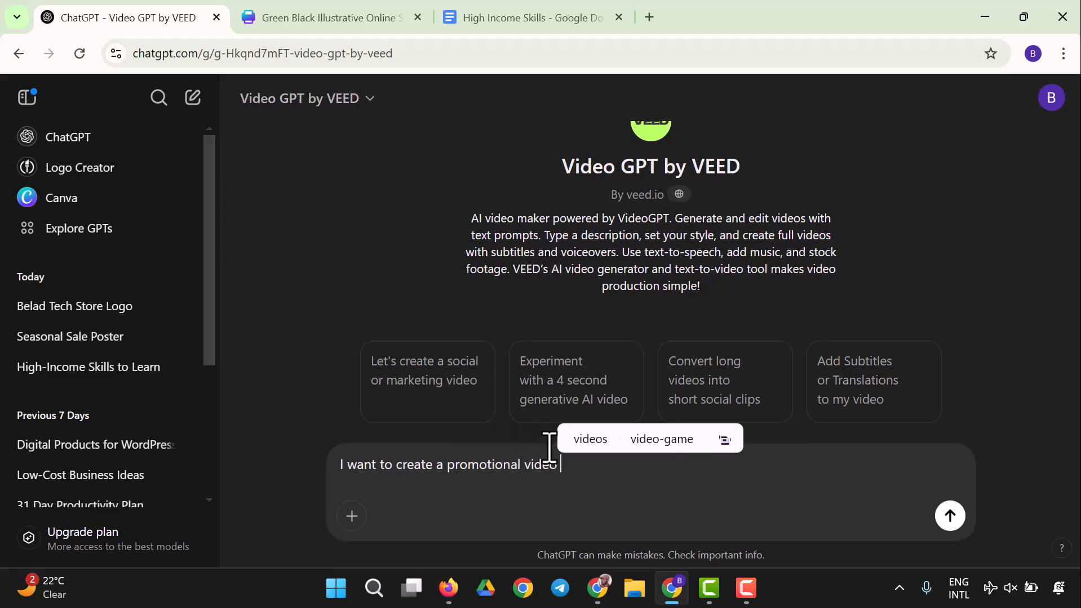
text(for a pract)
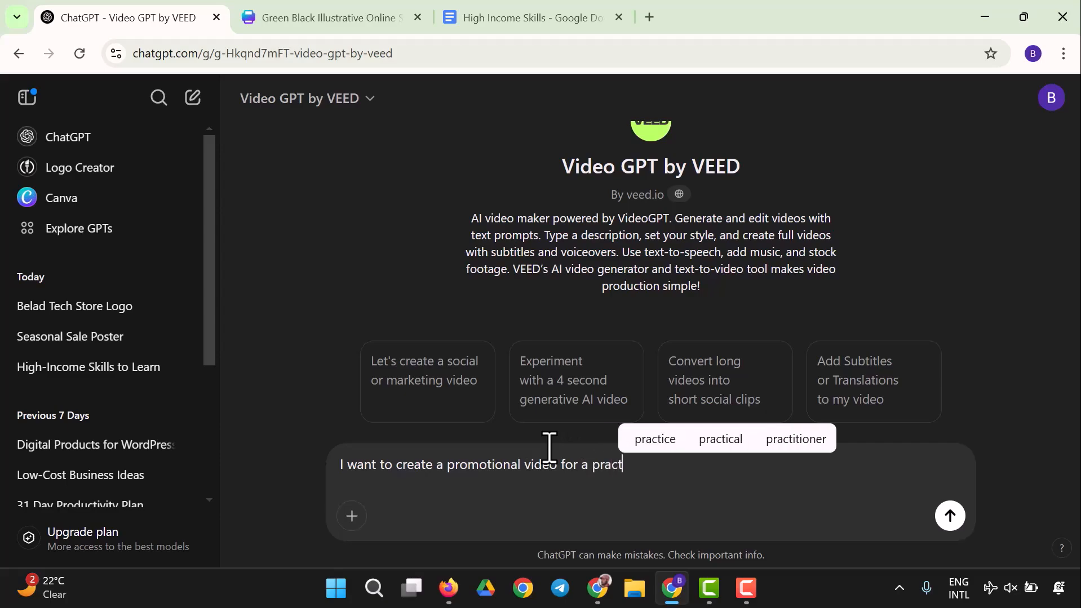
text(ice exam course)
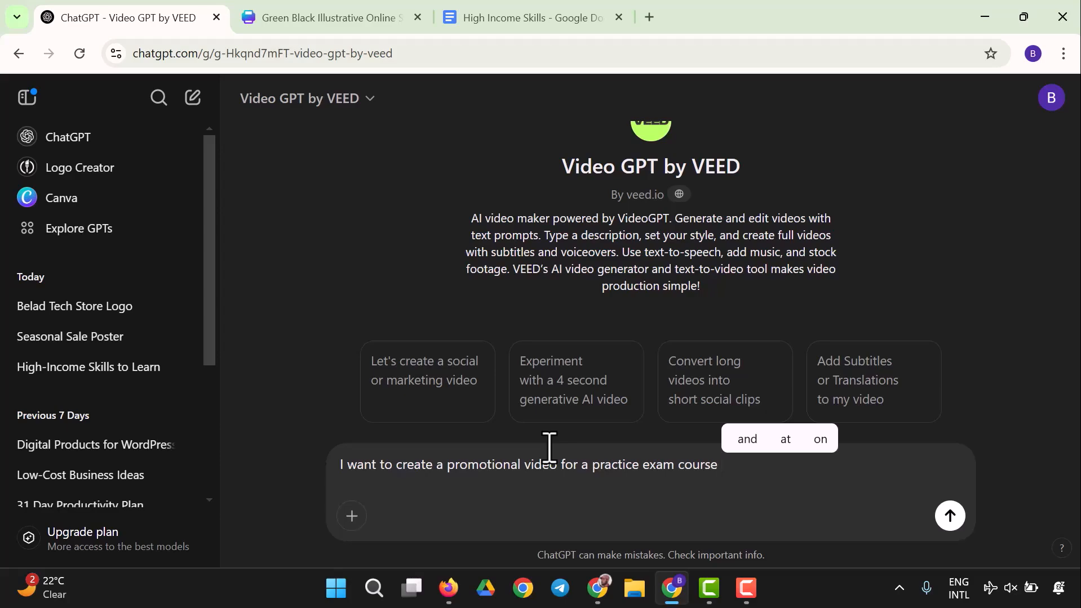
text( on Cisco)
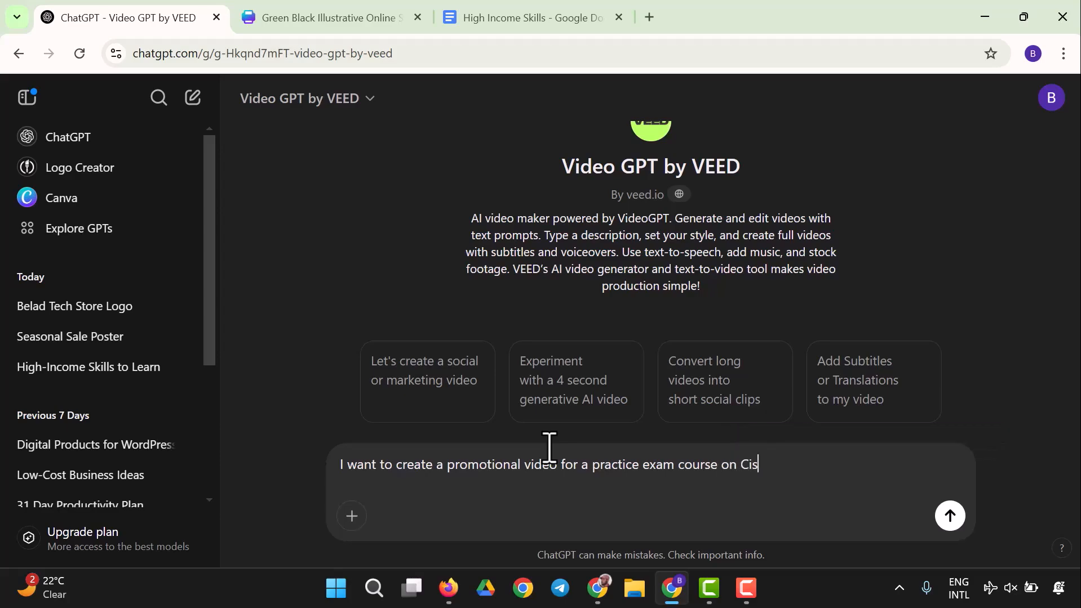
Step: Paste the course title Cisco CCNA (200-301) Examination Prep and Practice Test into the message and remove the duplicated word Cisco
click(746, 588)
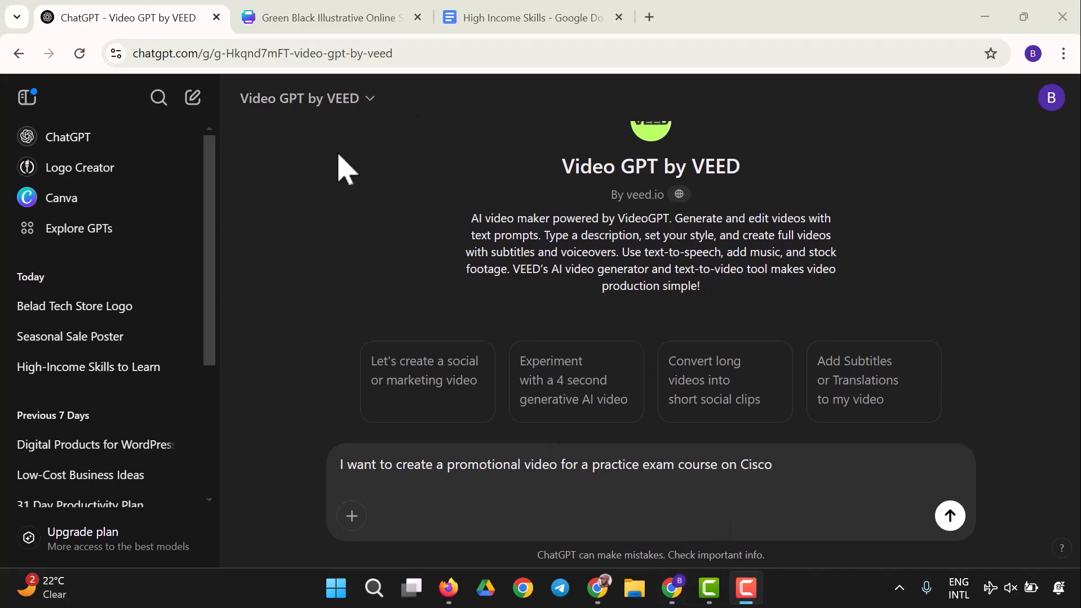
click(814, 460)
text(Cisco CCNA (200-301) Examination Prep and Practice Test)
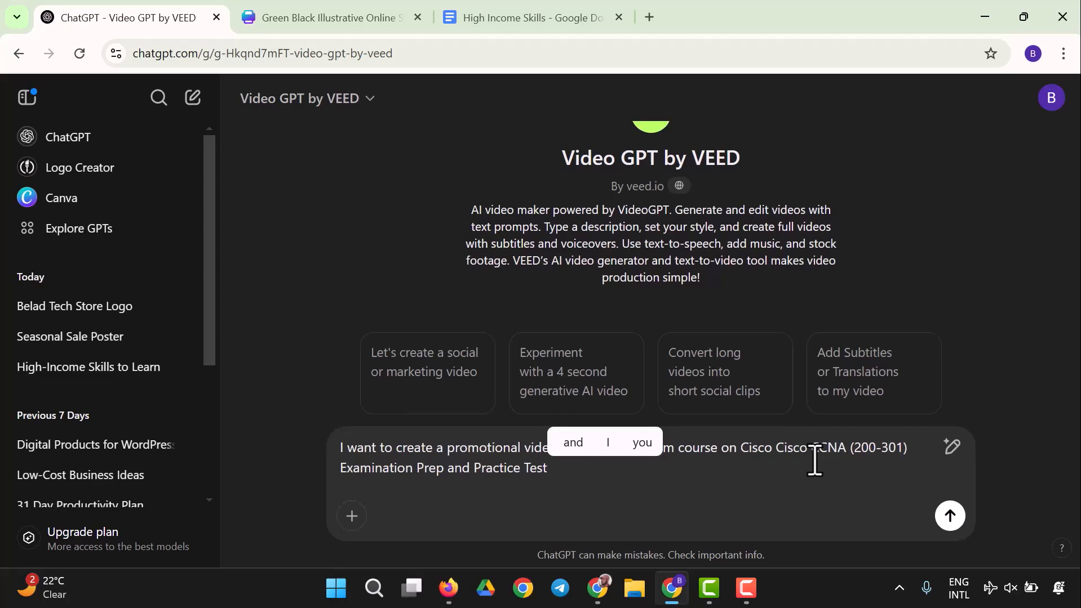
click(812, 461)
key(BackSpace)
key(BackSpace)
key(BackSpace)
key(BackSpace)
key(BackSpace)
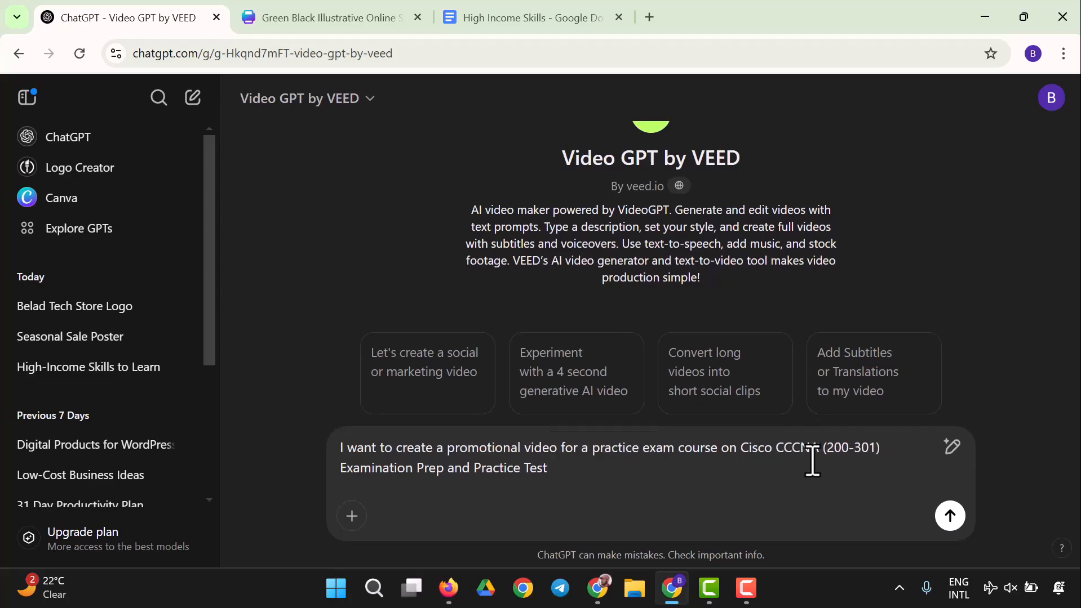
key(BackSpace)
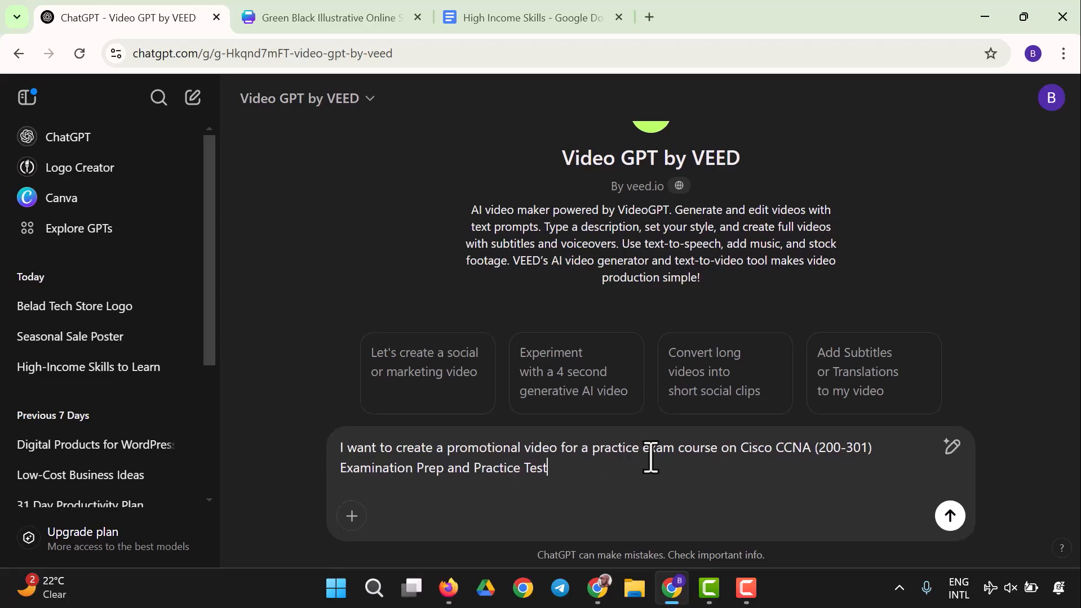
Step: Insert 'udemy for' before the course title and send the promotional video request
click(742, 456)
text(Udemy fo)
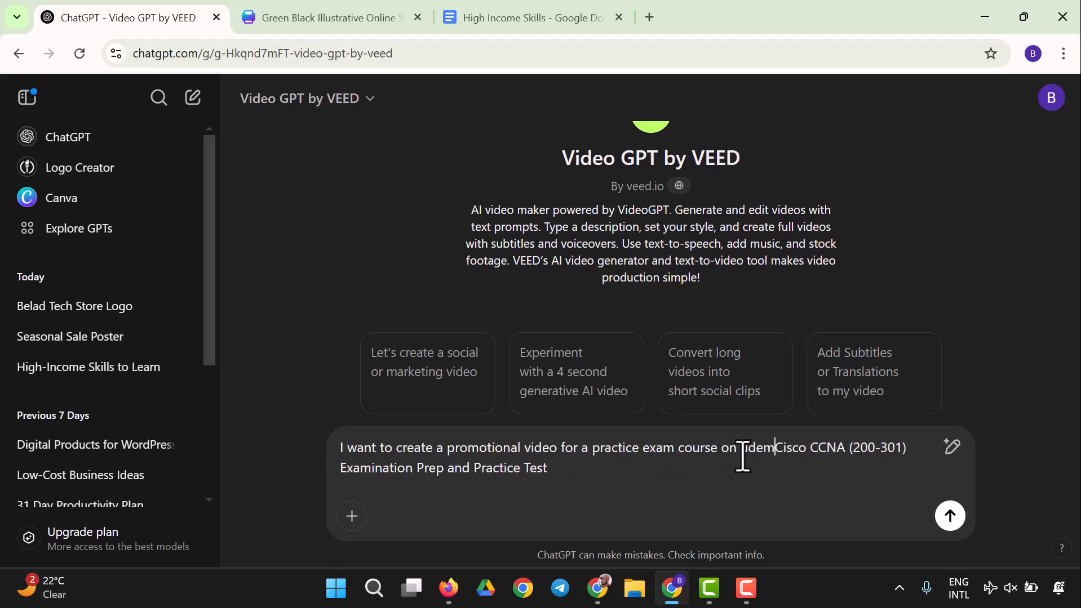
text(r)
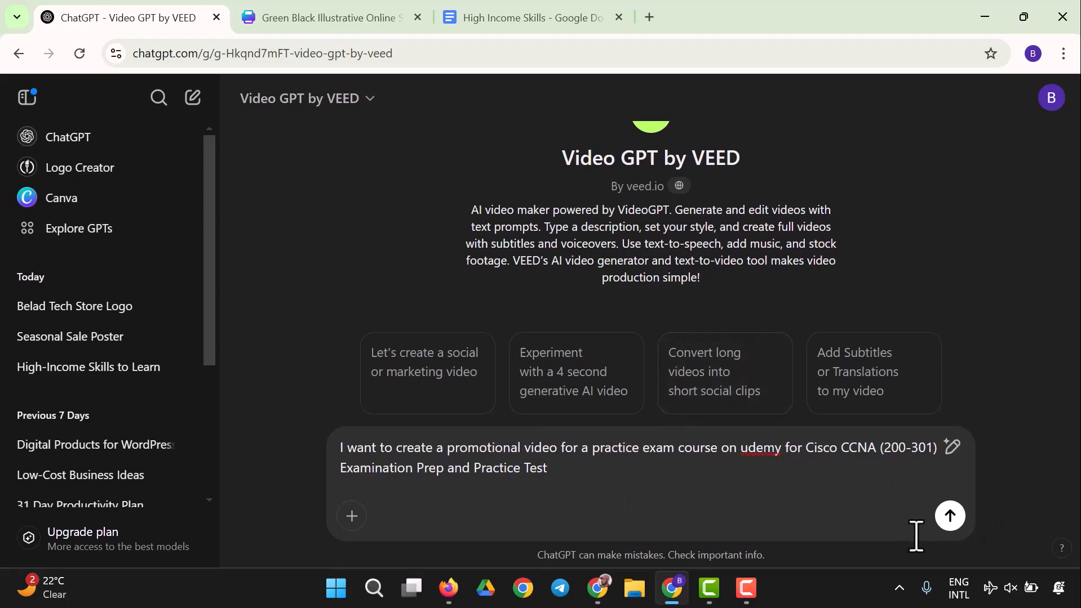
click(952, 520)
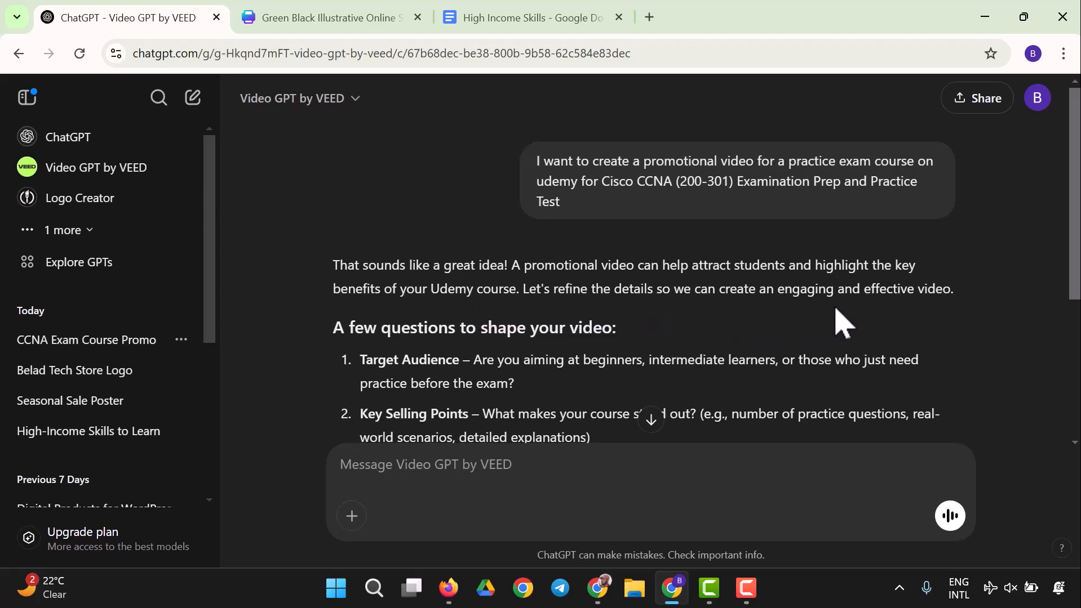
Step: Start the reply with the copied Target Audience label, answering 'Those who need to practice before the exam', and add a new line
scroll(495, 313, down, 3)
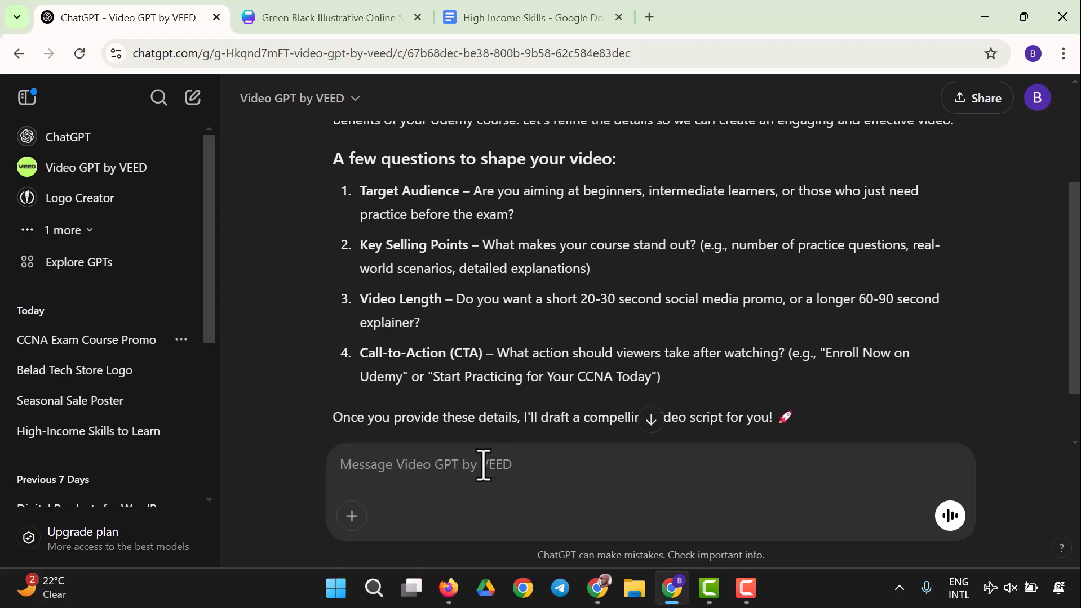
drag(360, 193, 465, 189)
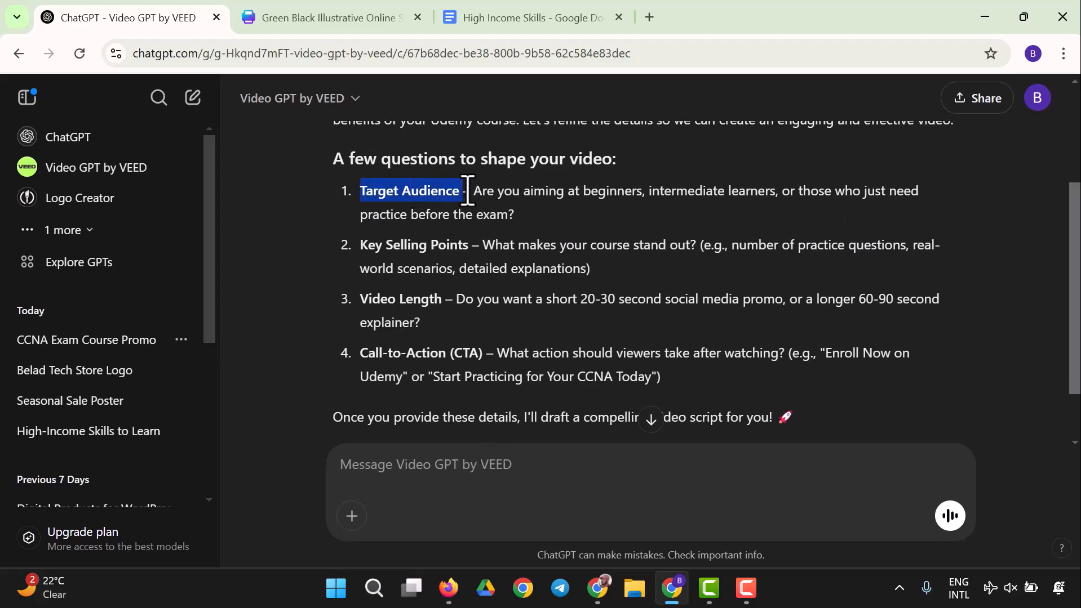
right_click(434, 190)
click(501, 224)
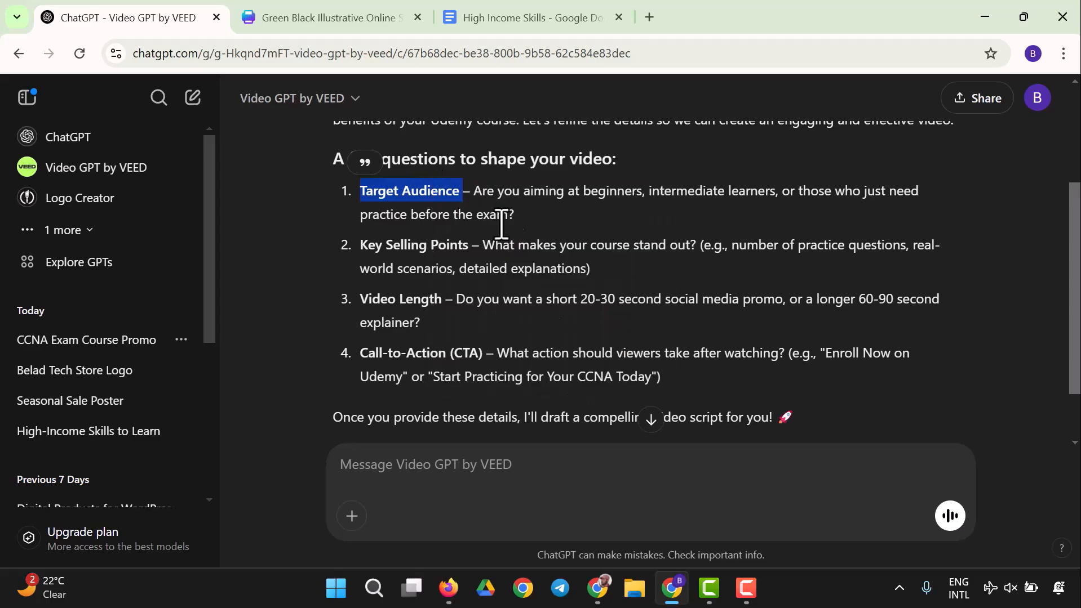
click(456, 475)
key(ctrl+v)
text(-)
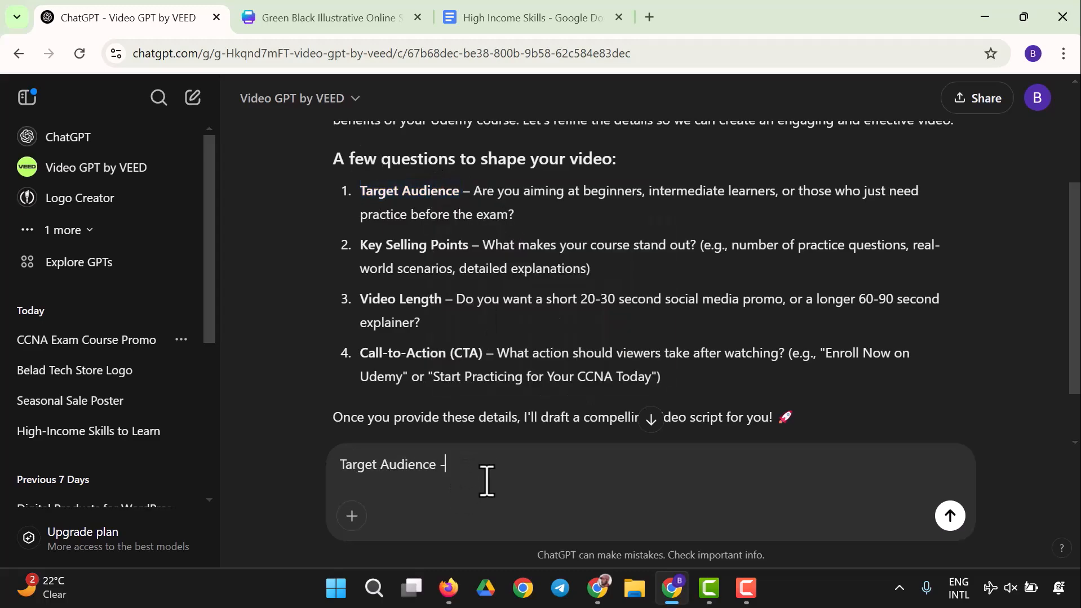
text( Those w)
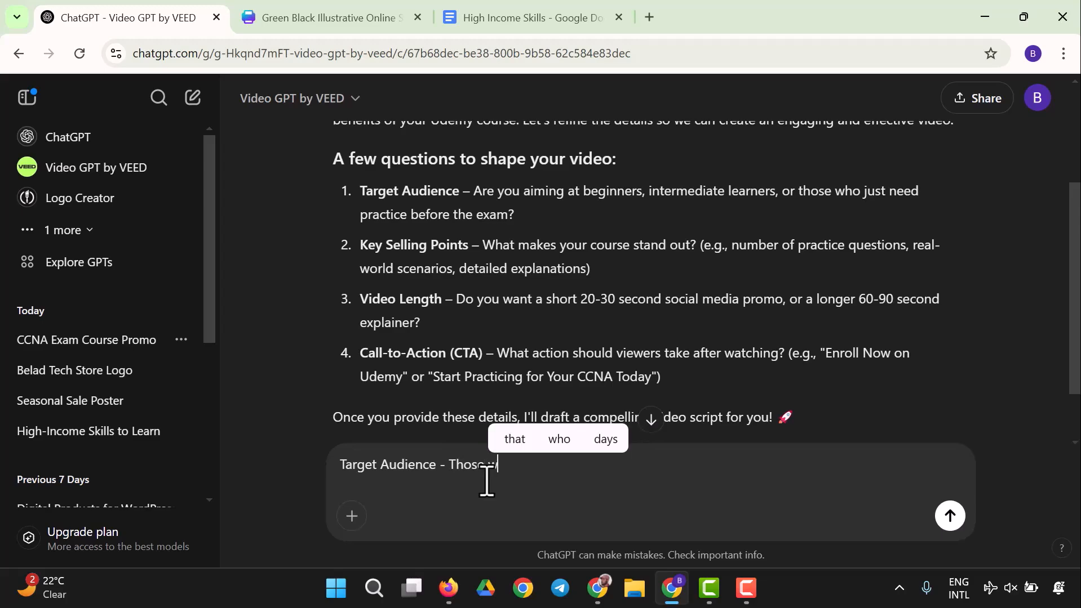
text(ho need to prac)
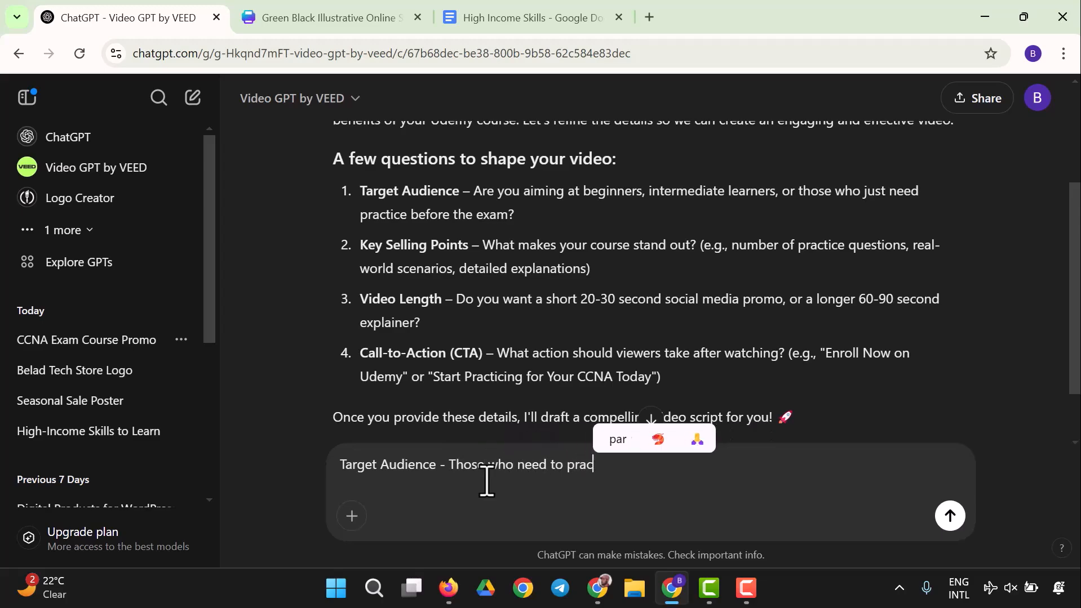
text(t)
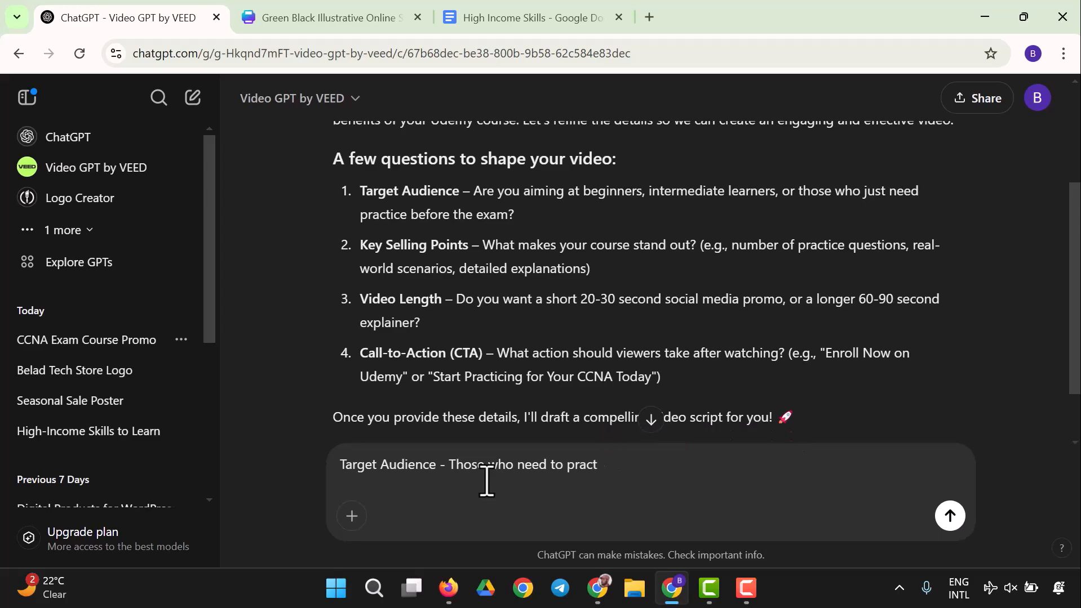
text(ocbefo)
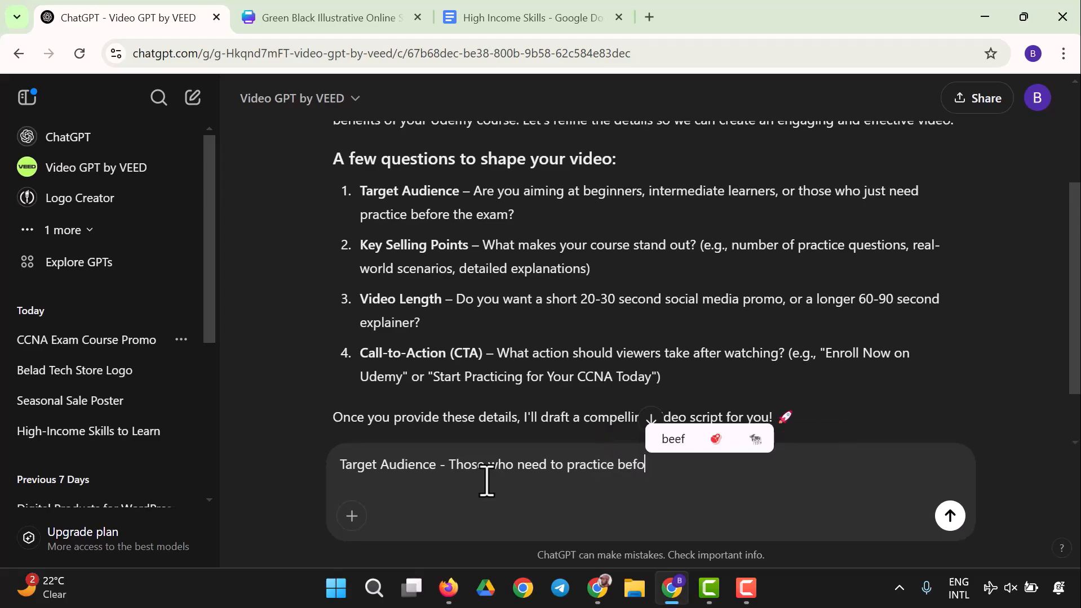
text(re the exam)
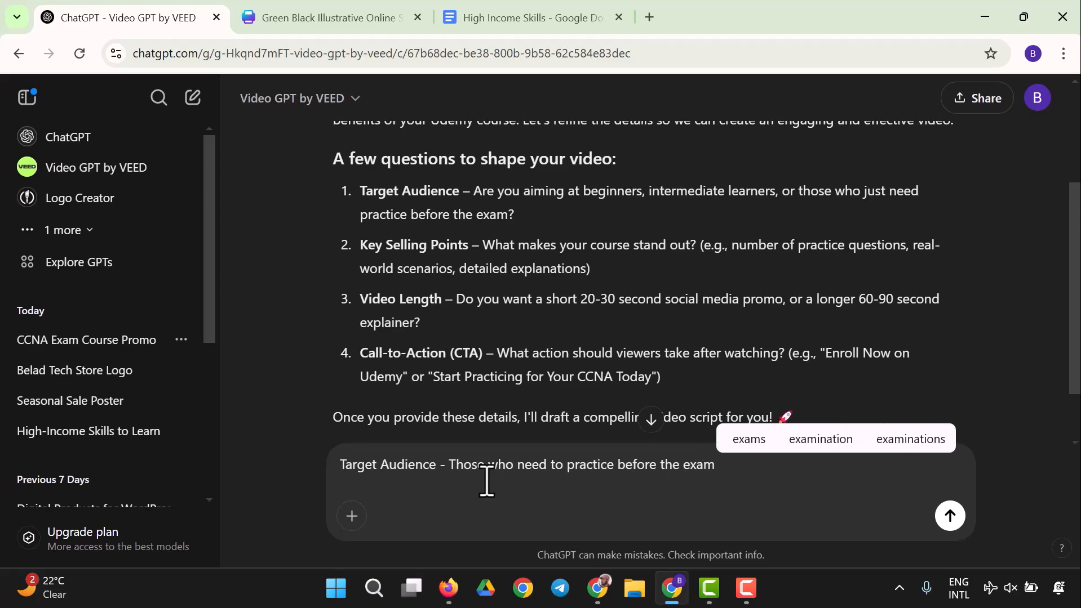
key(shift+Return)
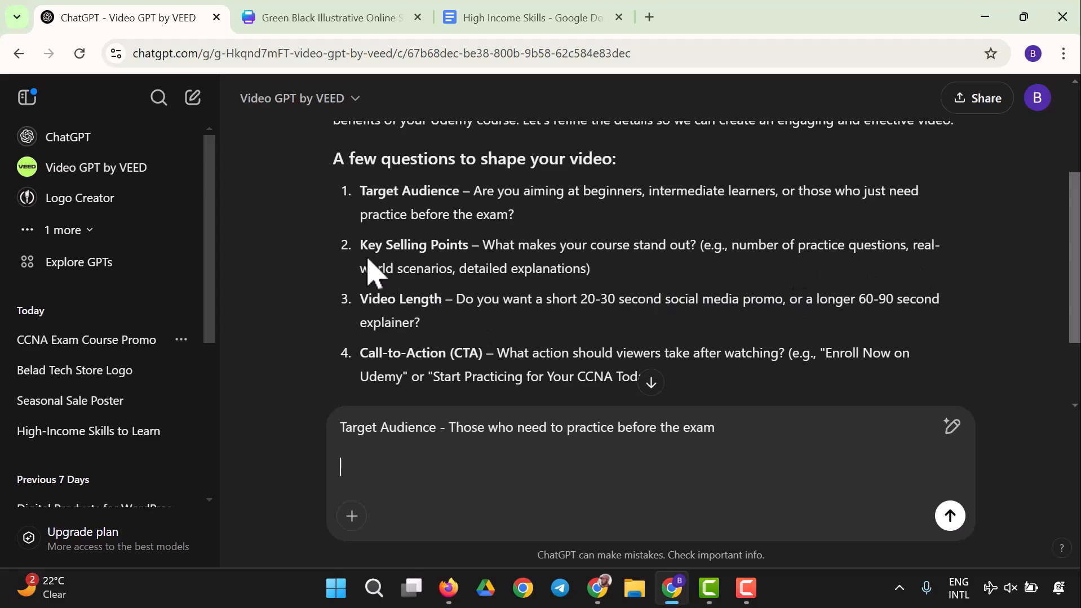
Step: Add a Key Selling Points line with copied text reading 'real-world scenarios, and detailed explanations', followed by a blank line
drag(363, 253, 478, 252)
right_click(480, 254)
click(493, 258)
click(437, 462)
key(ctrl+v)
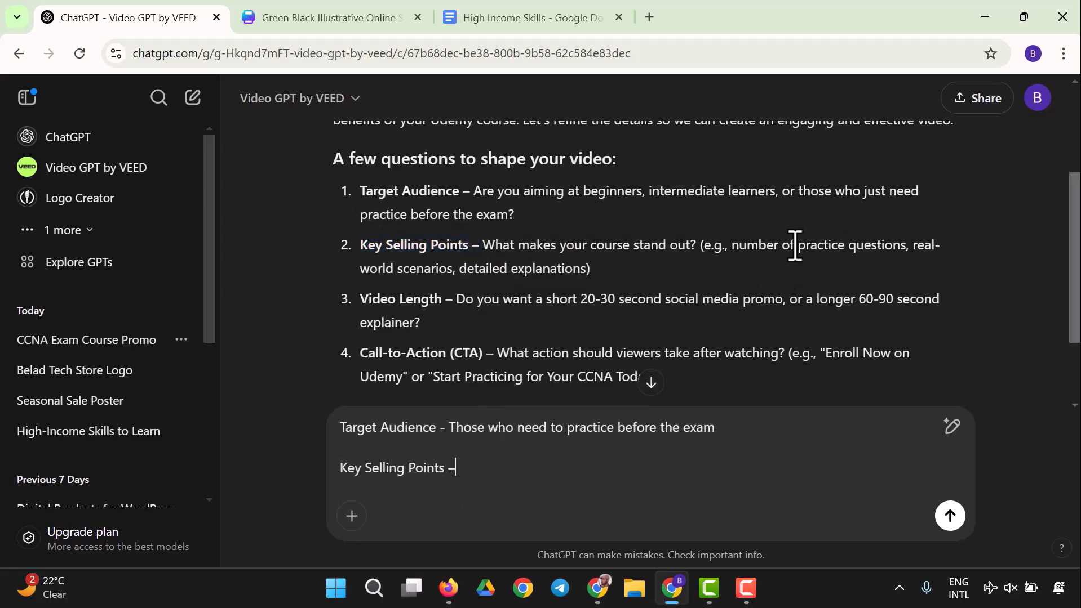
drag(917, 257, 583, 268)
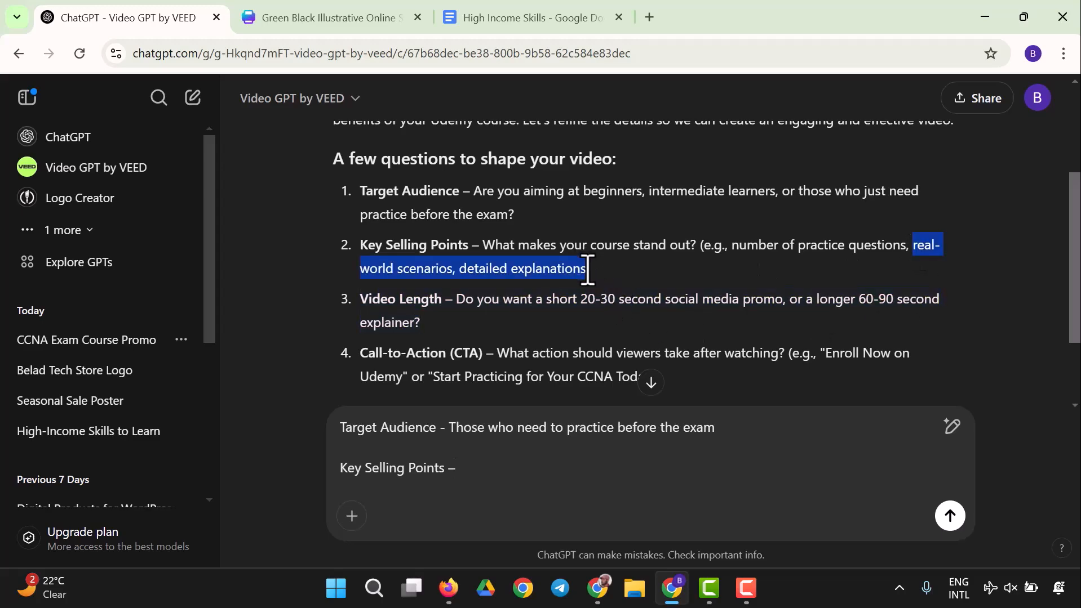
right_click(560, 270)
click(620, 284)
click(501, 475)
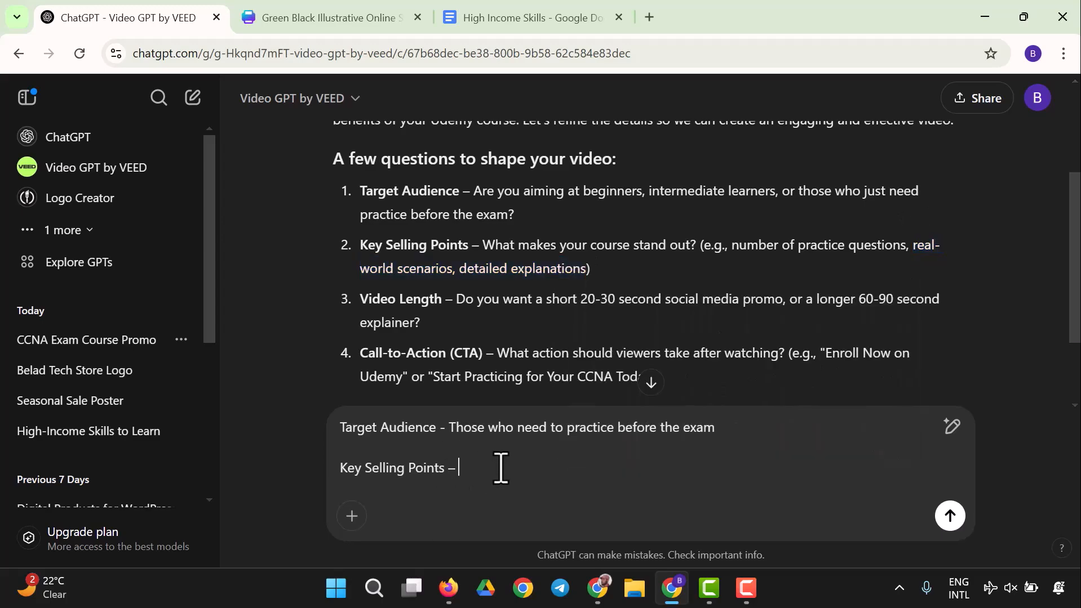
key(ctrl+v)
click(586, 474)
text(and)
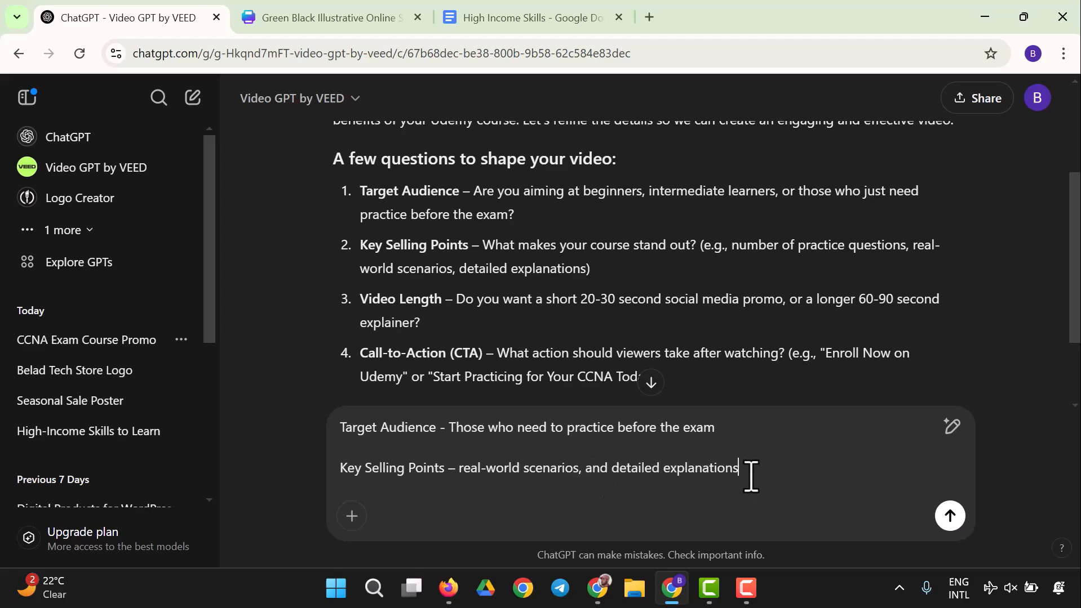
key(shift+Return)
key(shift+Return)
Step: Add a Video Length line using the copied label from the reply, answering 'a longer video', and start a new line
scroll(526, 254, down, 2)
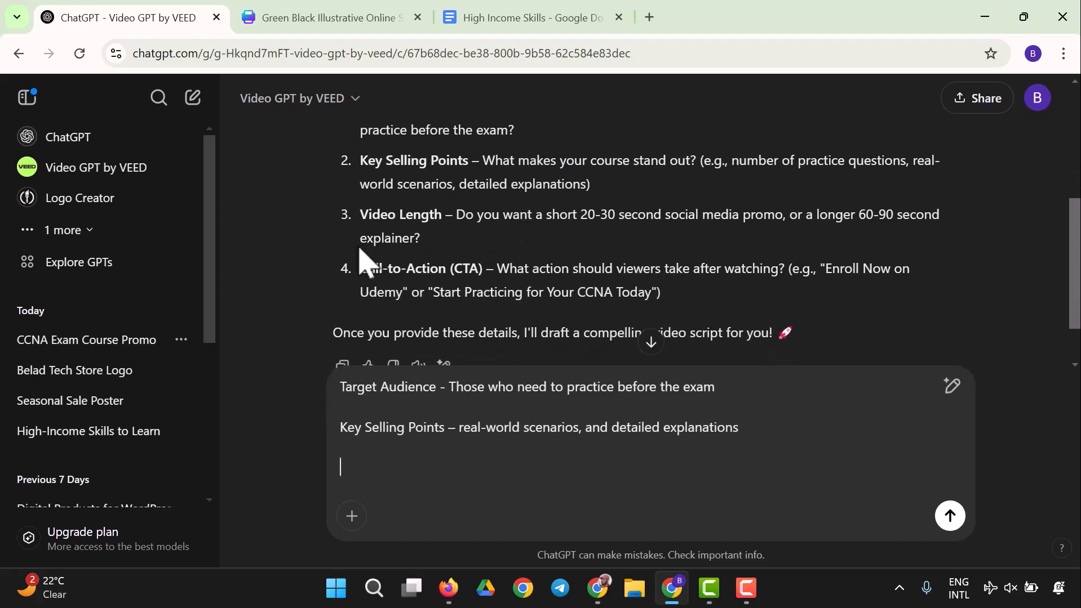
drag(356, 218, 455, 225)
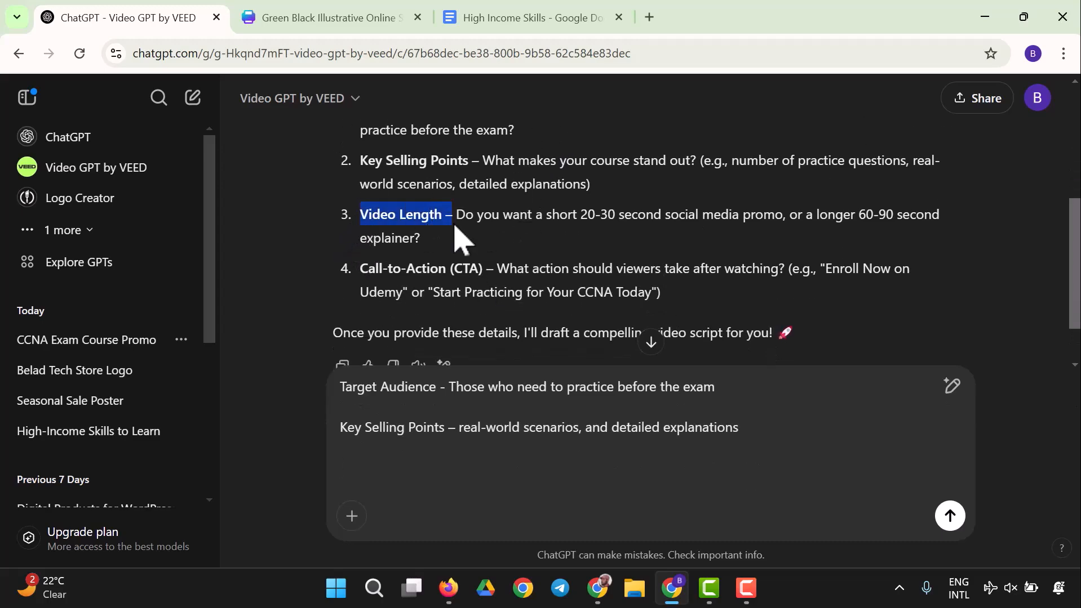
right_click(407, 212)
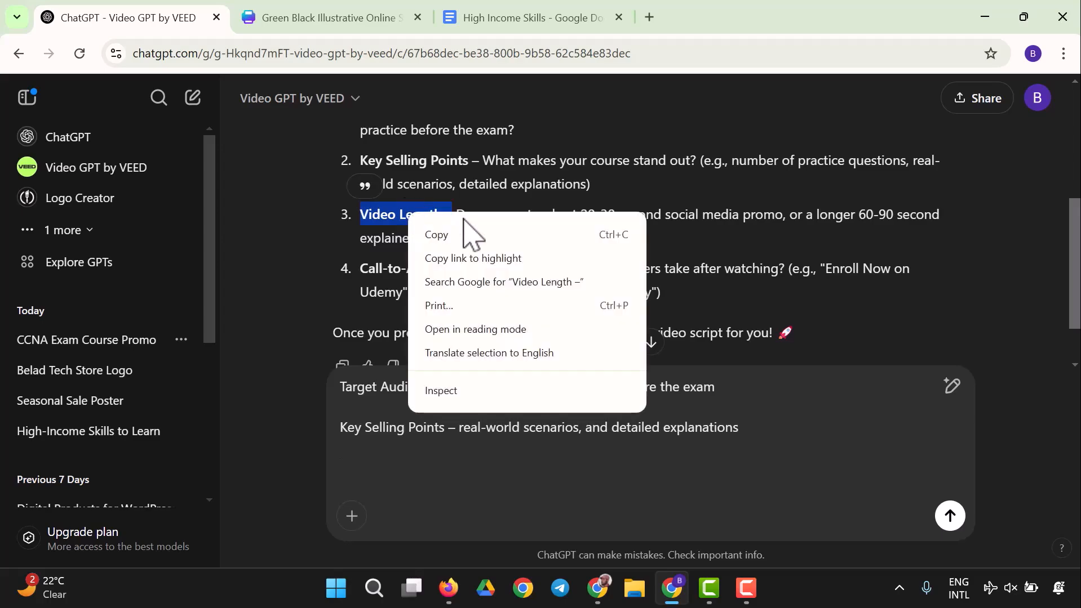
click(507, 235)
click(475, 458)
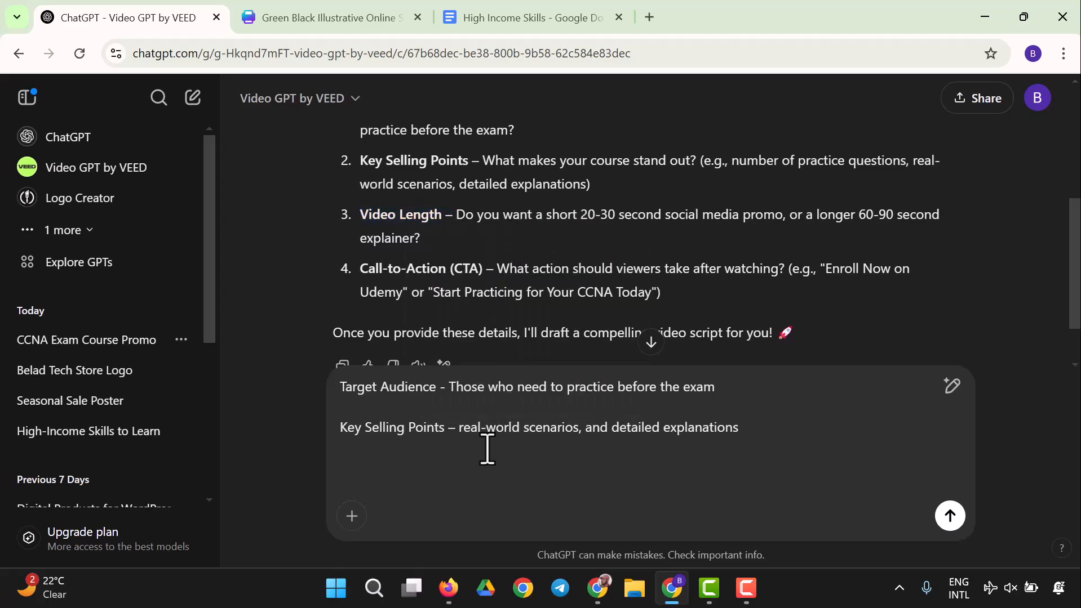
key(ctrl+v)
text(a )
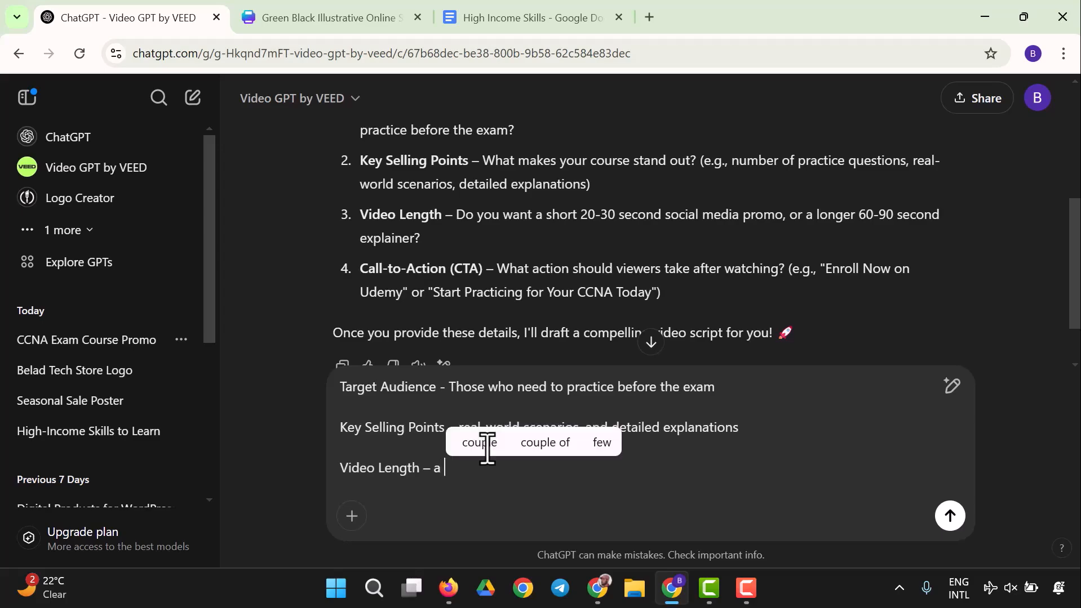
text(longer video)
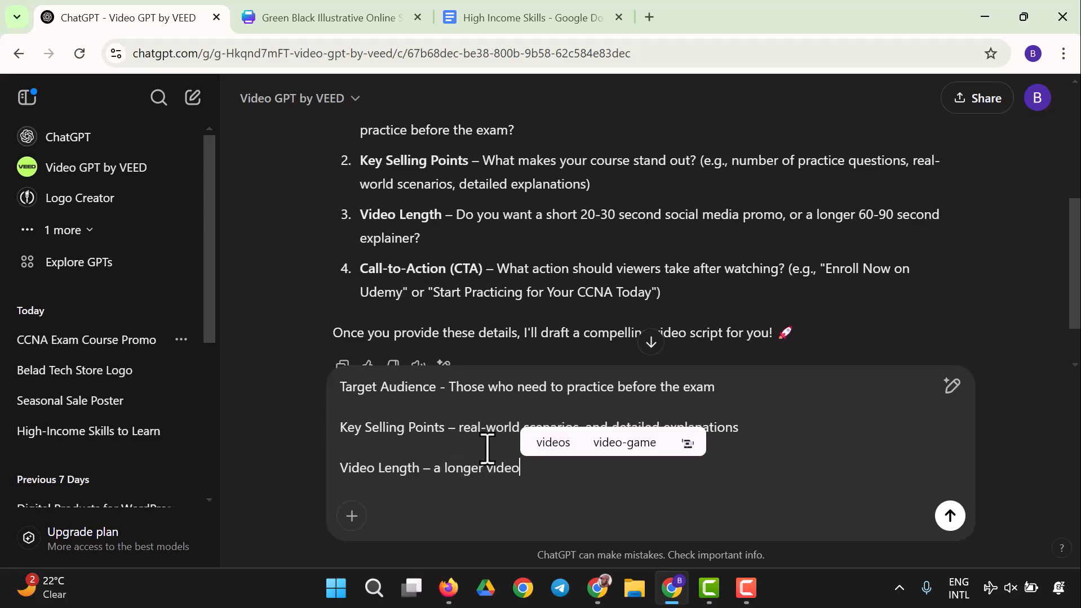
key(shift+Return)
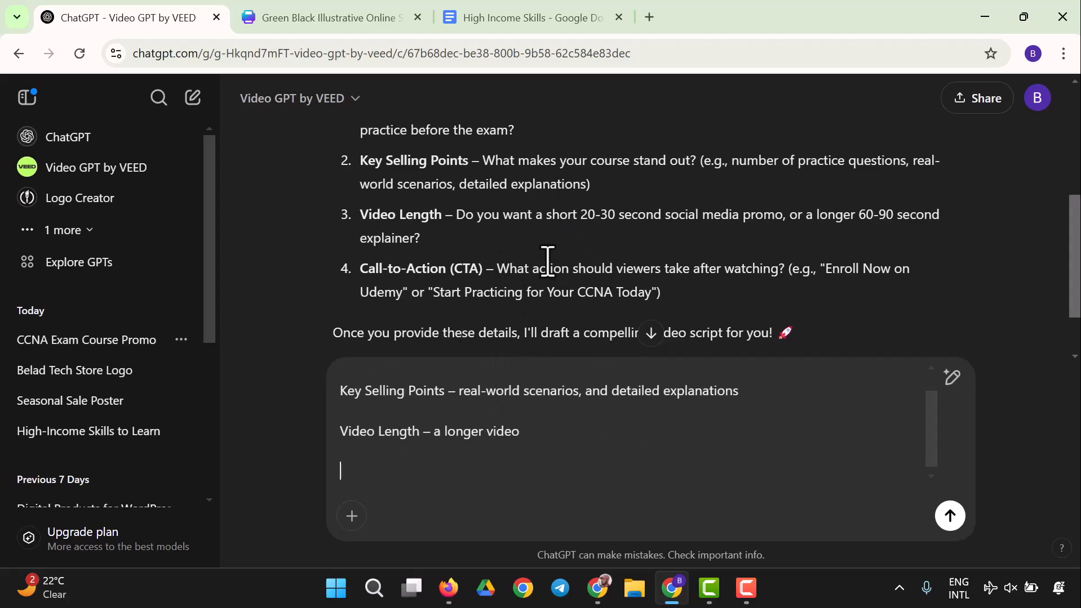
Step: Add a Call-to-Action (CTA) line with the copied label and copied example 'Start Practicing for Your CCNA Today', then send the answers
drag(442, 292, 489, 292)
drag(360, 270, 491, 268)
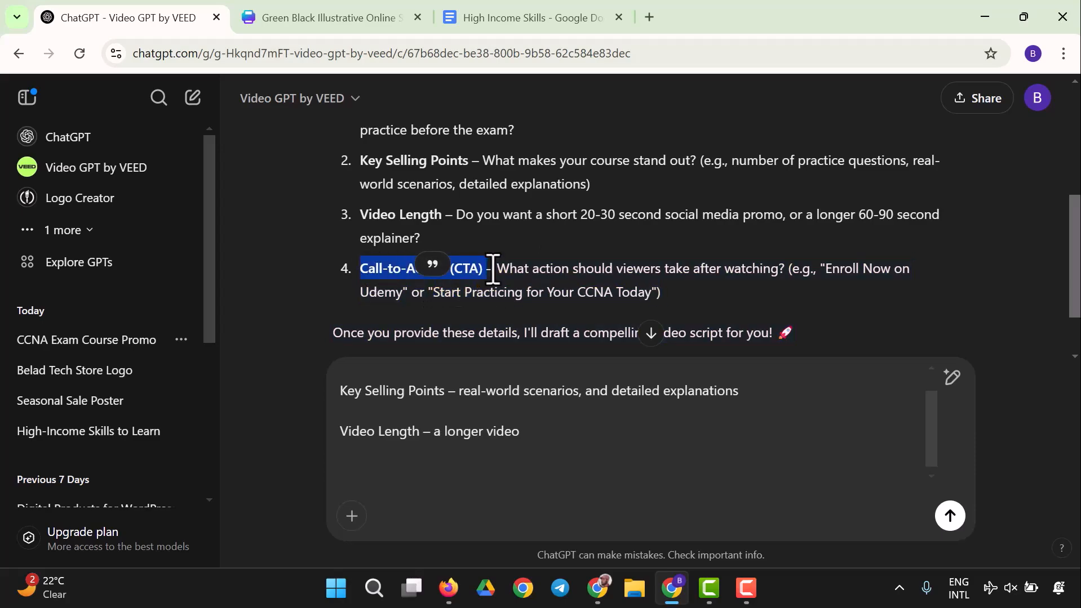
right_click(476, 272)
click(535, 292)
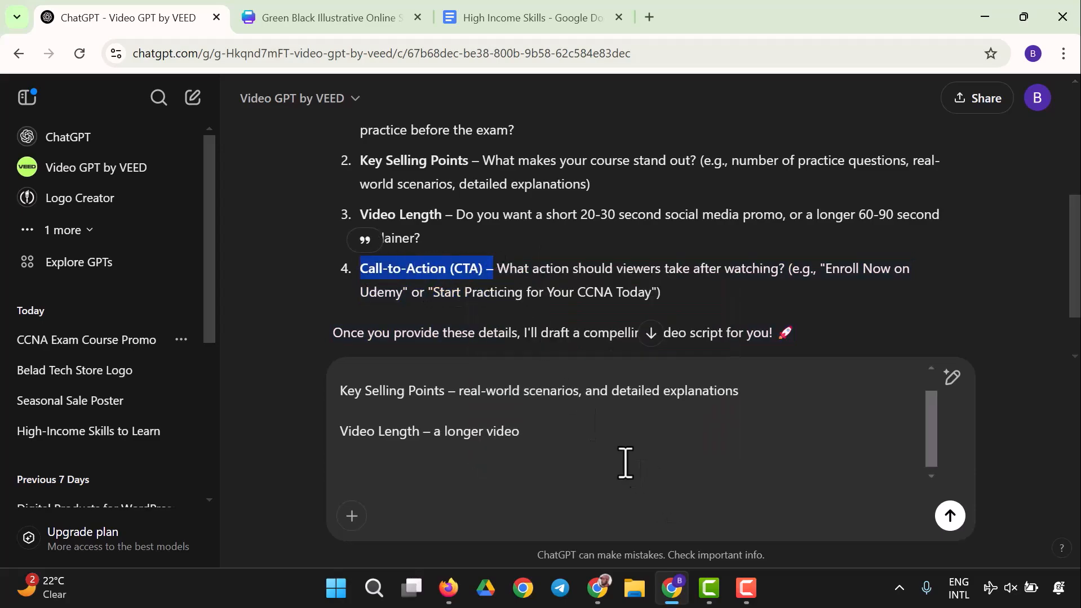
click(614, 442)
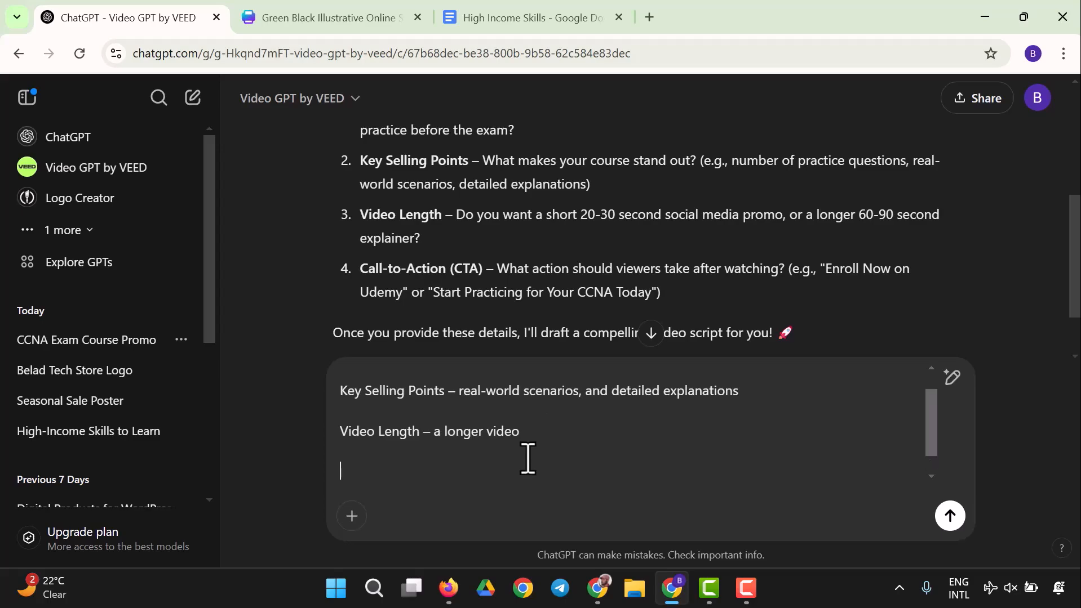
key(ctrl+v)
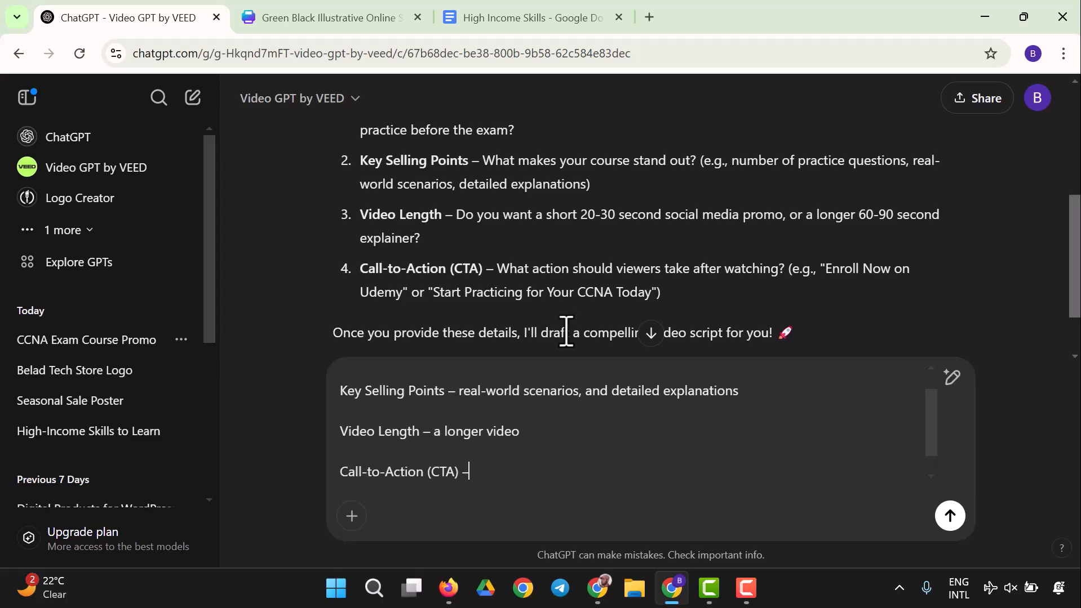
drag(430, 292, 655, 308)
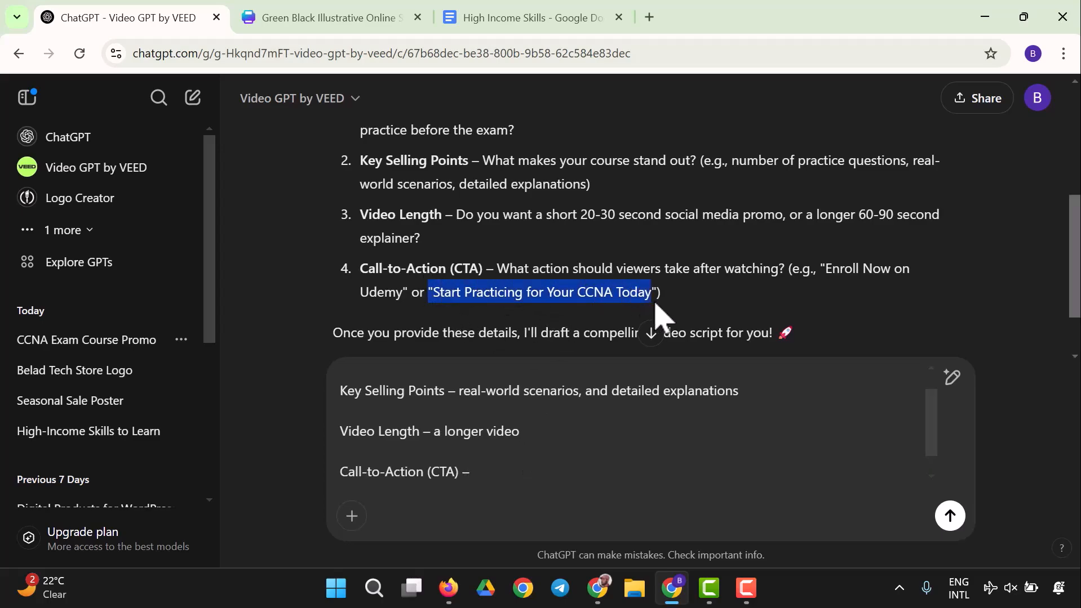
right_click(592, 296)
click(609, 324)
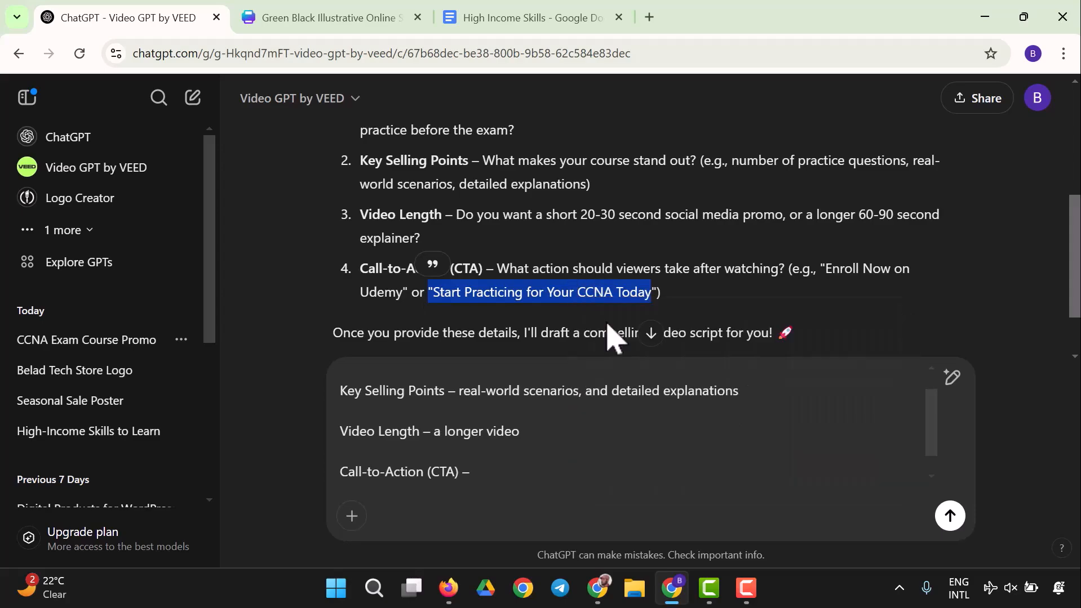
click(539, 469)
key(ctrl+v)
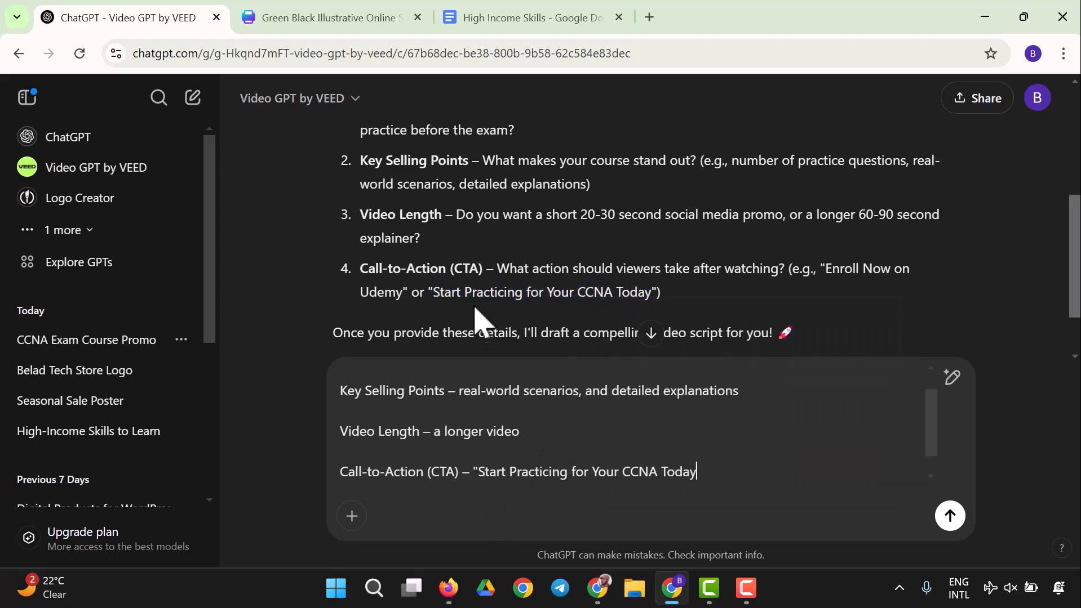
scroll(478, 315, down, 2)
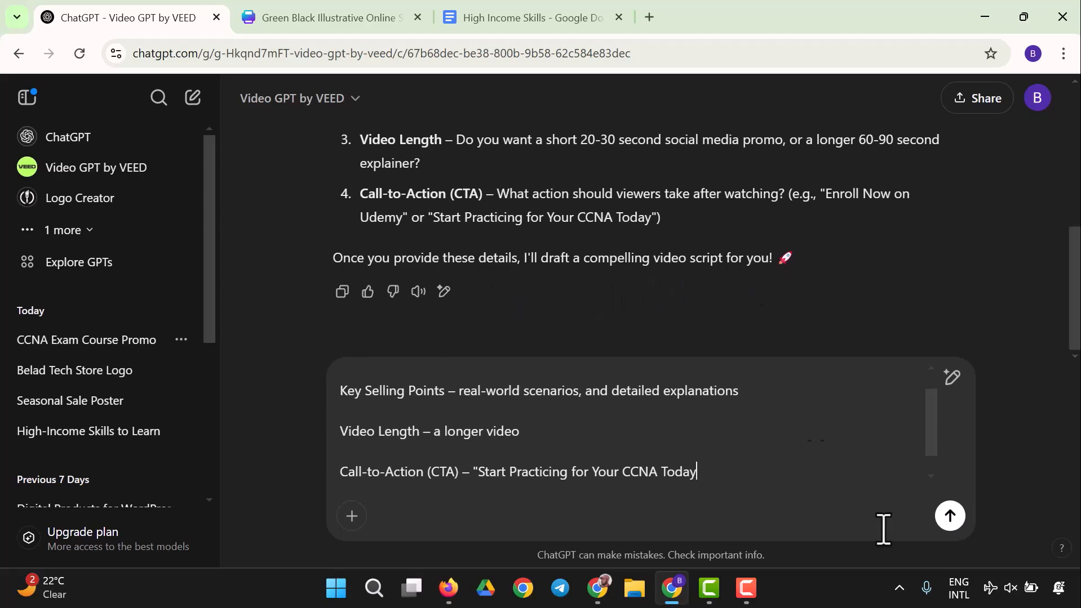
click(950, 516)
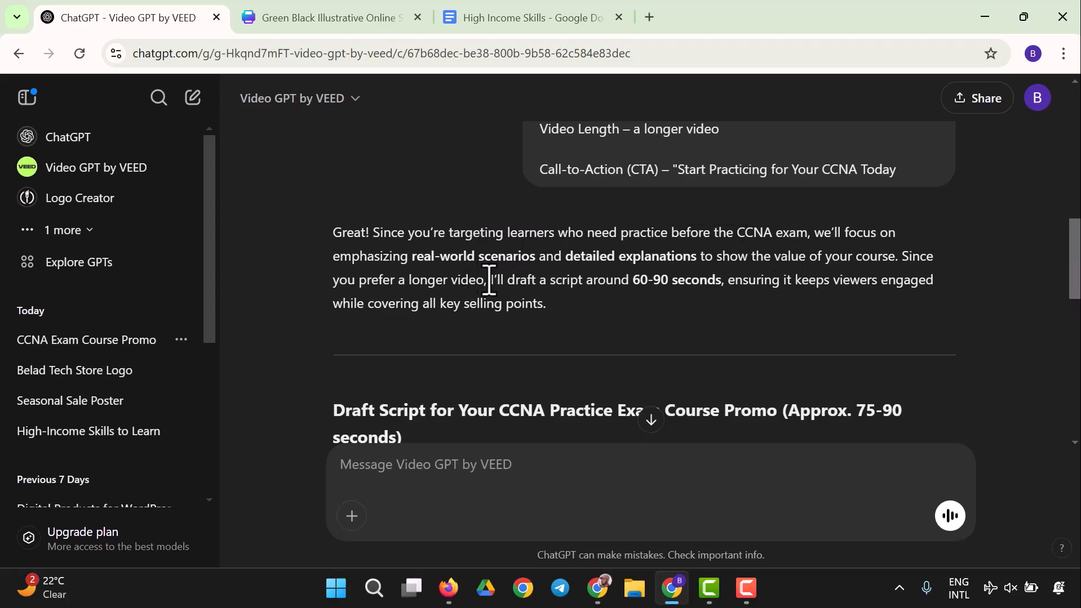
Step: Reply 'Yes, continue' to approve the drafted video script and allow the GPT to connect to veed.io
scroll(586, 262, down, 4)
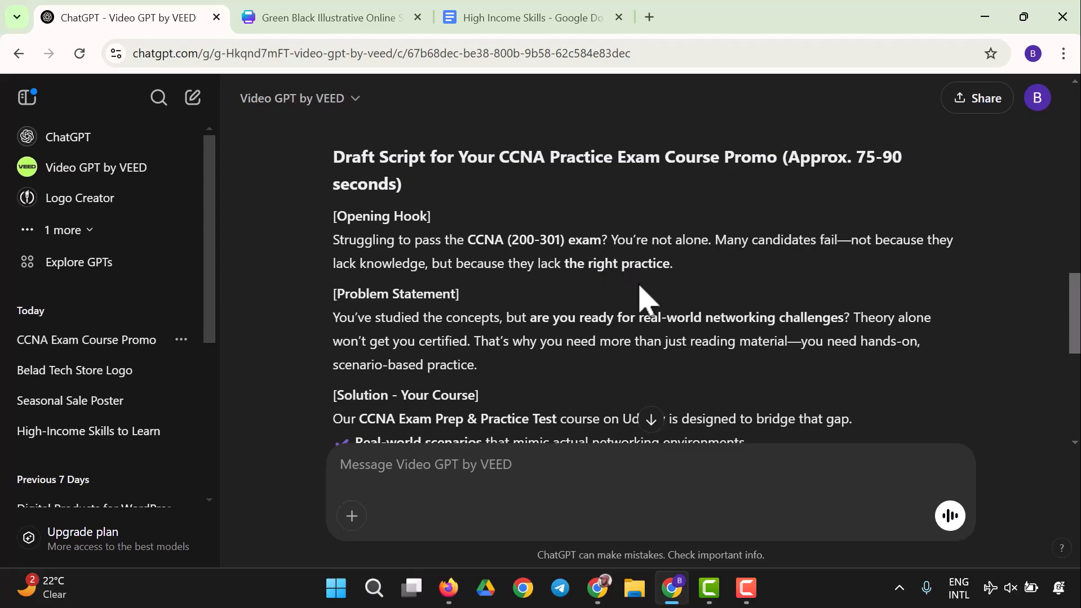
scroll(467, 307, down, 5)
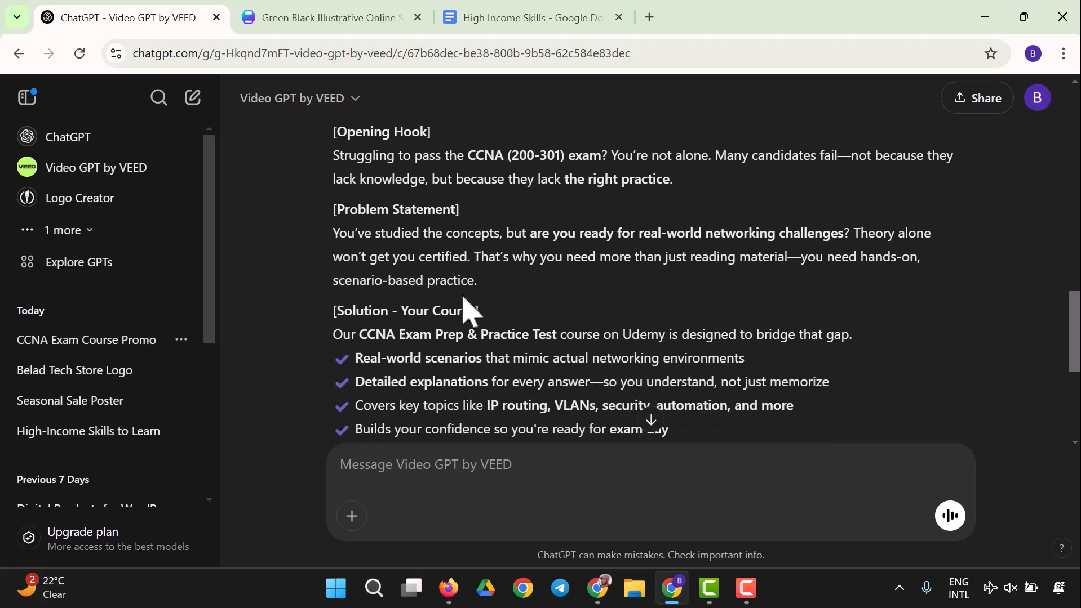
scroll(467, 308, down, 2)
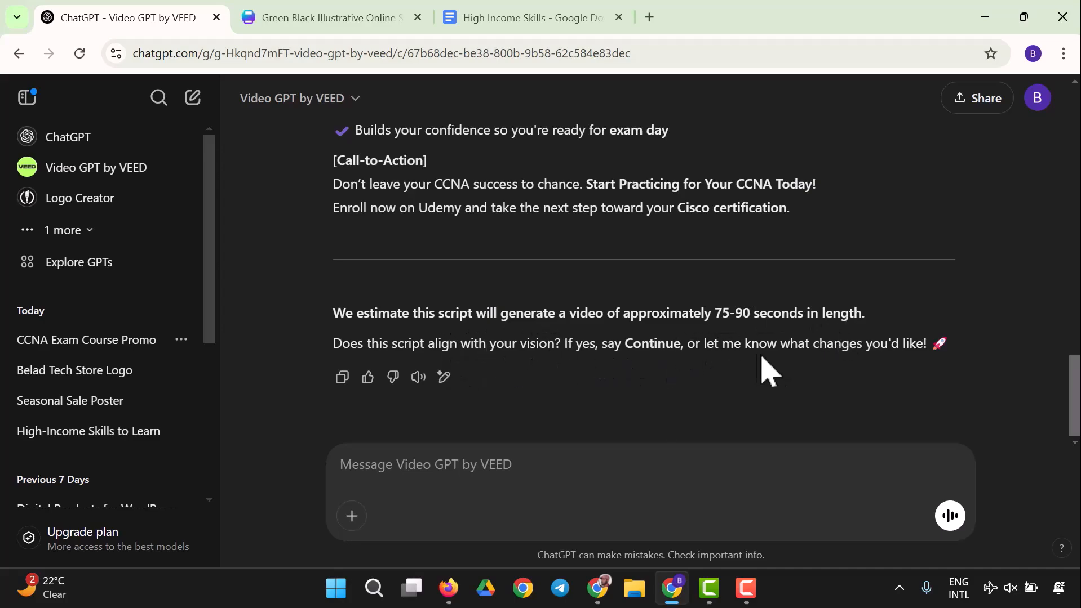
click(497, 464)
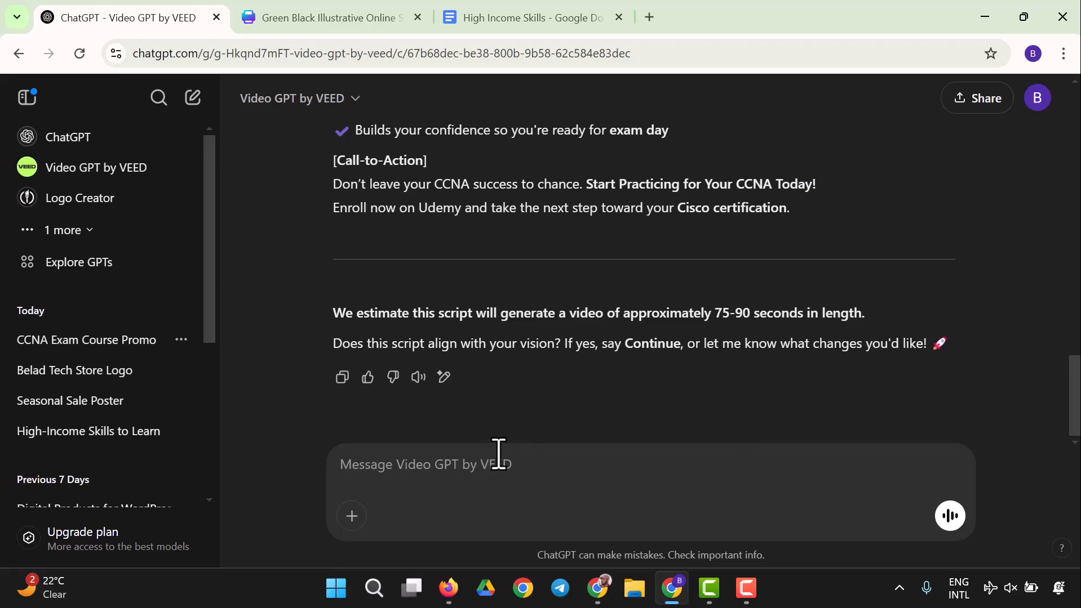
text(Ye)
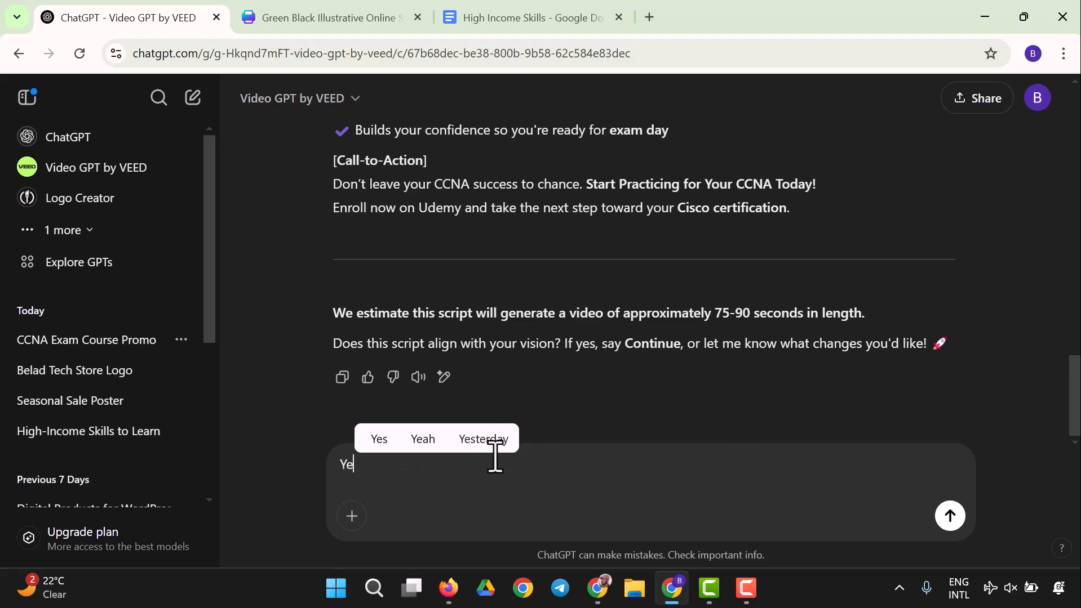
text(s, co)
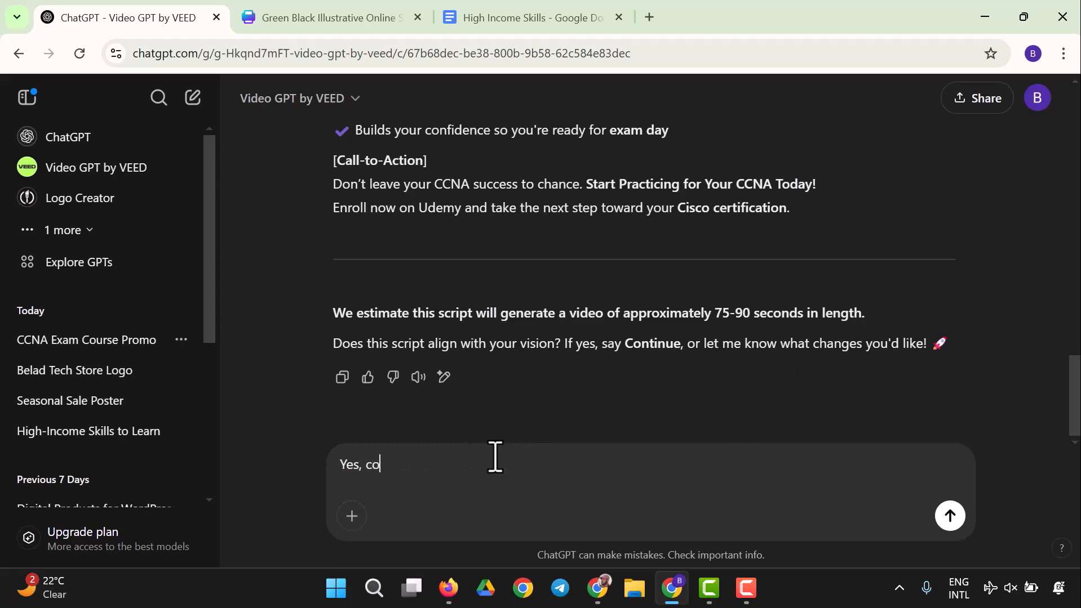
text(ntinue)
key(Return)
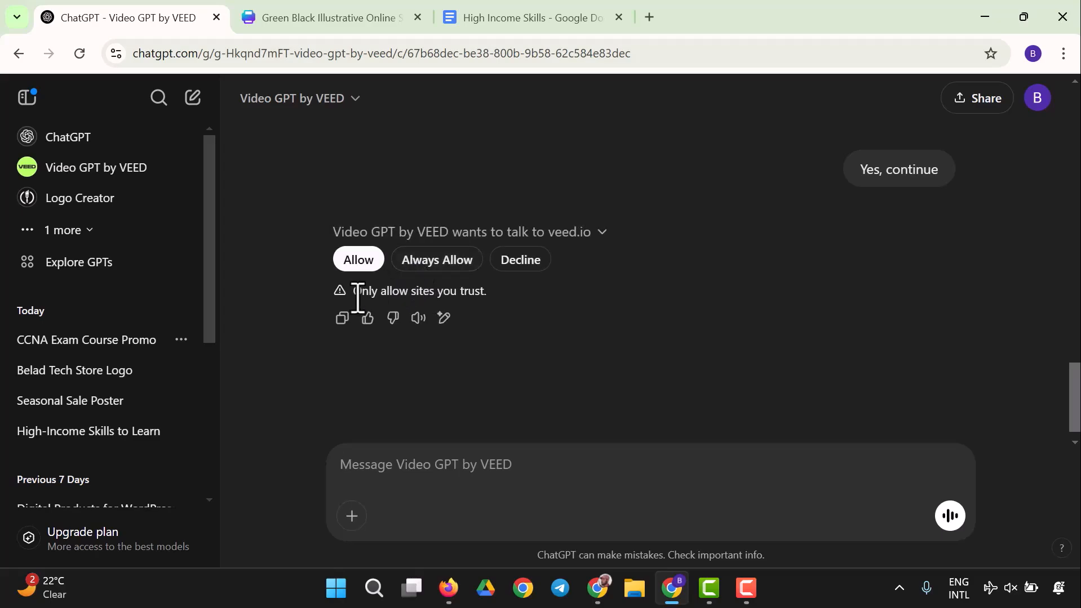
click(357, 260)
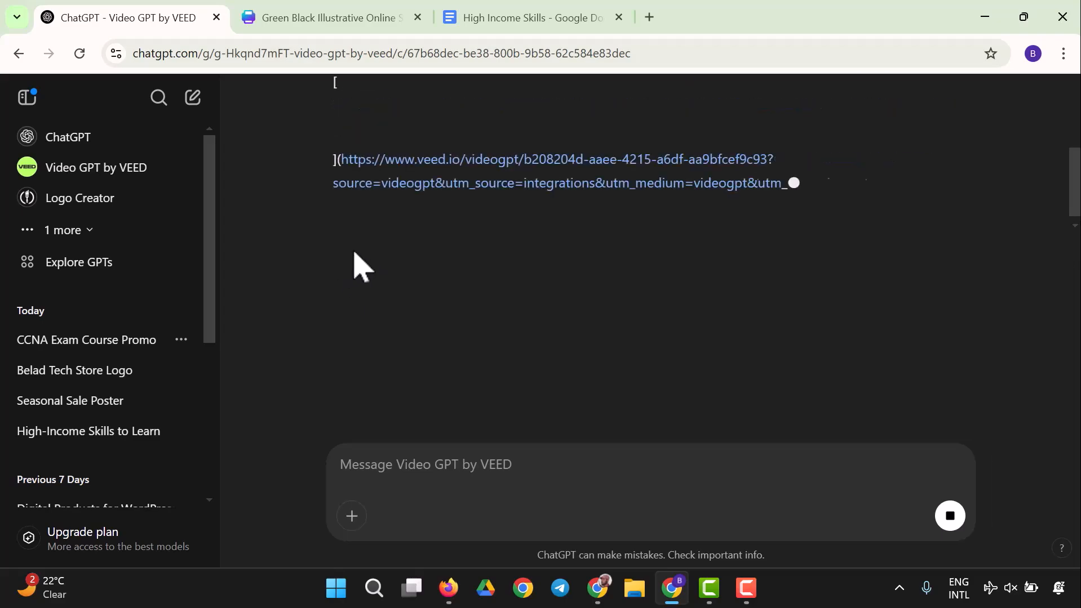
Step: Scroll through the reply to examine the generated video project and its next-step suggestions
scroll(394, 236, up, 5)
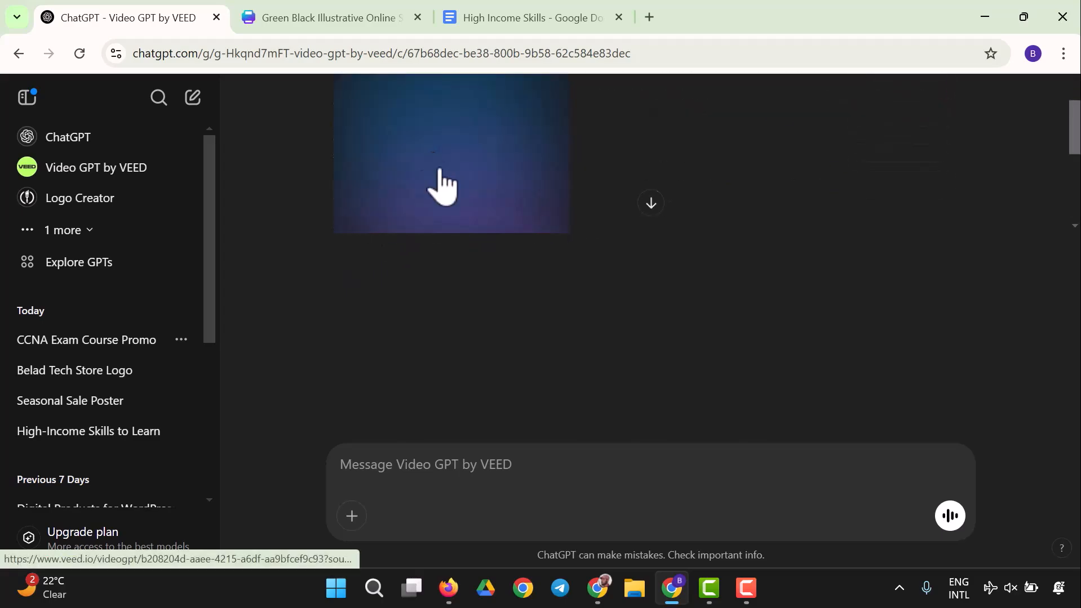
scroll(492, 193, up, 5)
scroll(492, 193, down, 3)
scroll(496, 192, up, 2)
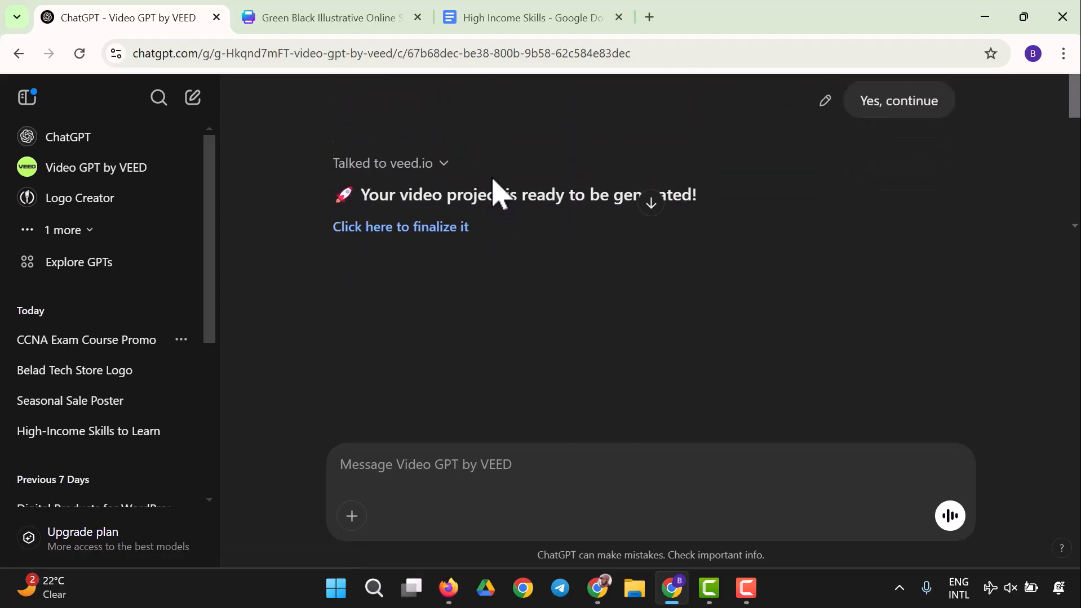
scroll(448, 186, down, 2)
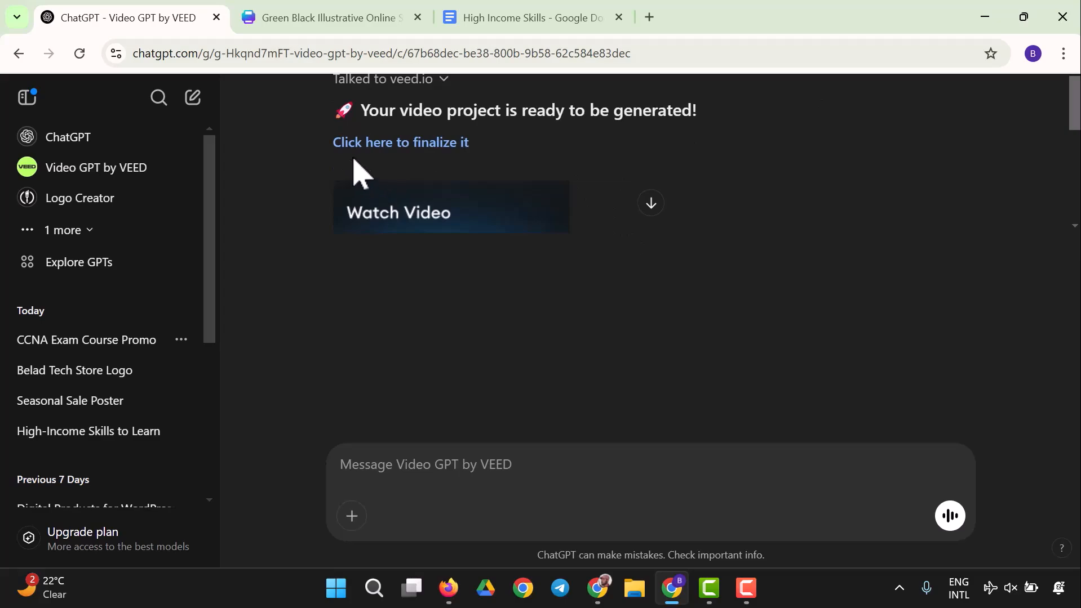
scroll(445, 180, down, 5)
scroll(458, 194, up, 2)
scroll(429, 195, down, 2)
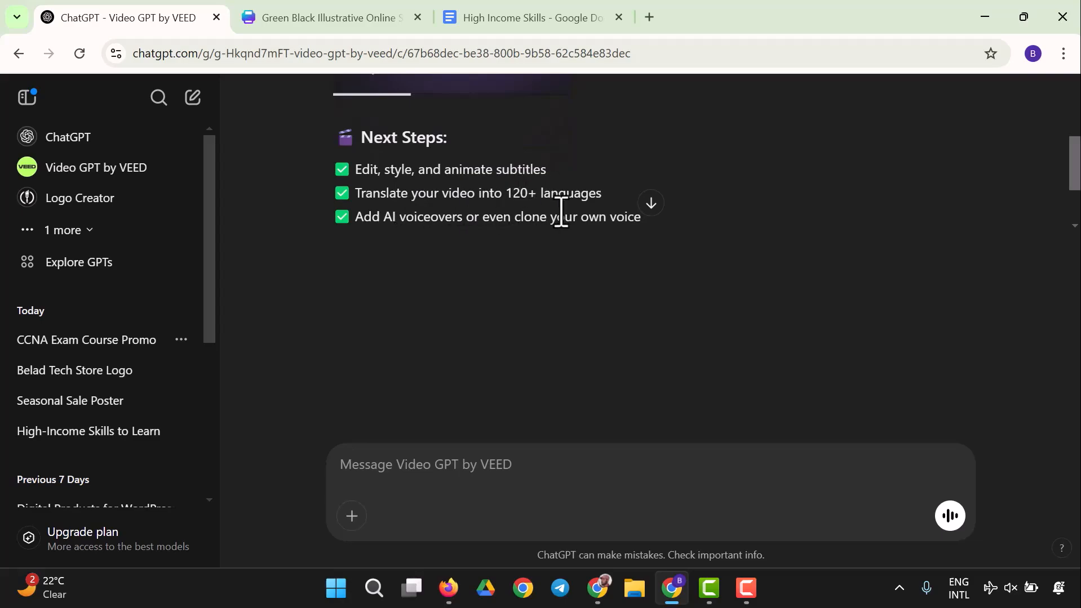
scroll(420, 180, down, 2)
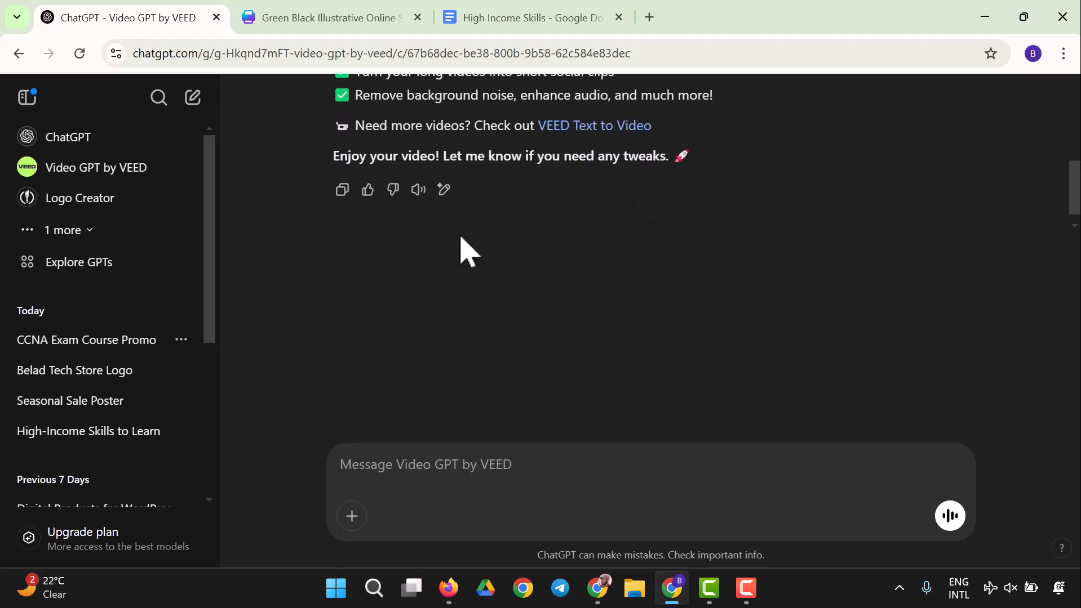
scroll(494, 169, up, 10)
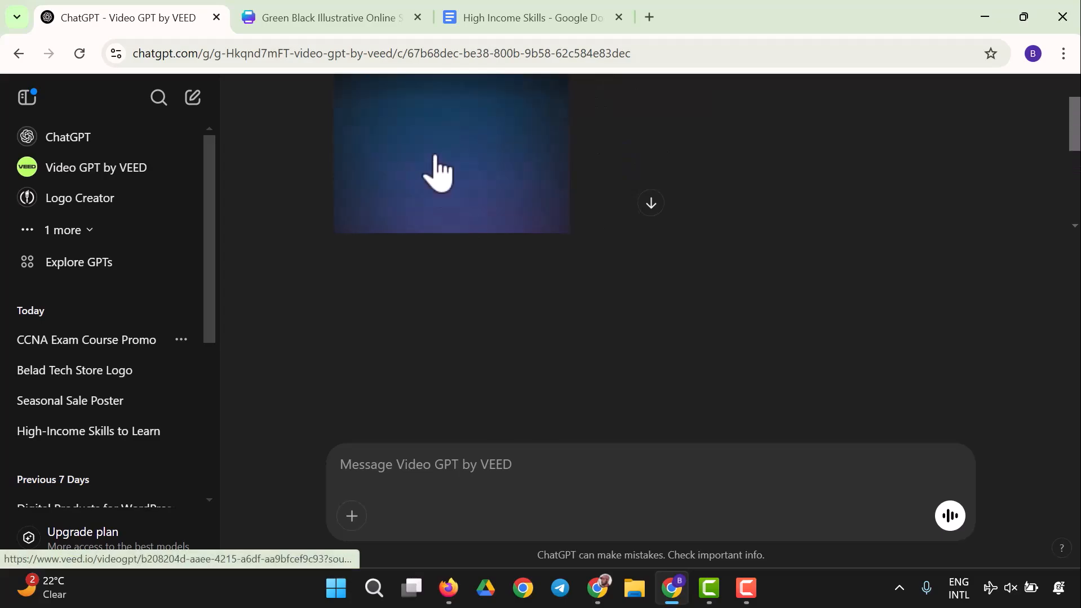
Step: Open the generated video in the VEED editor and accept the terms and conditions
click(435, 144)
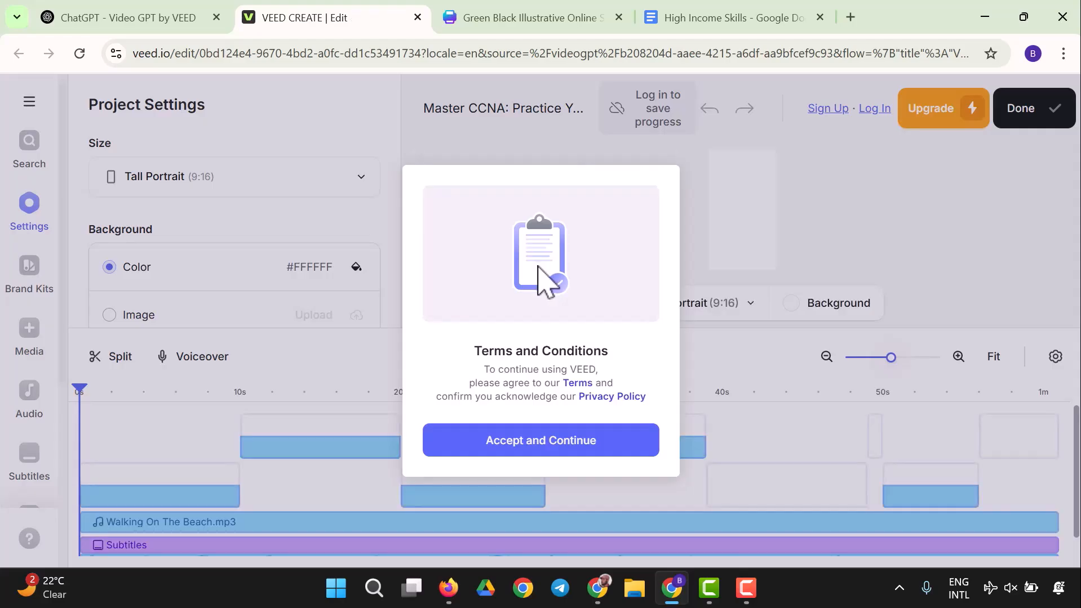
click(553, 445)
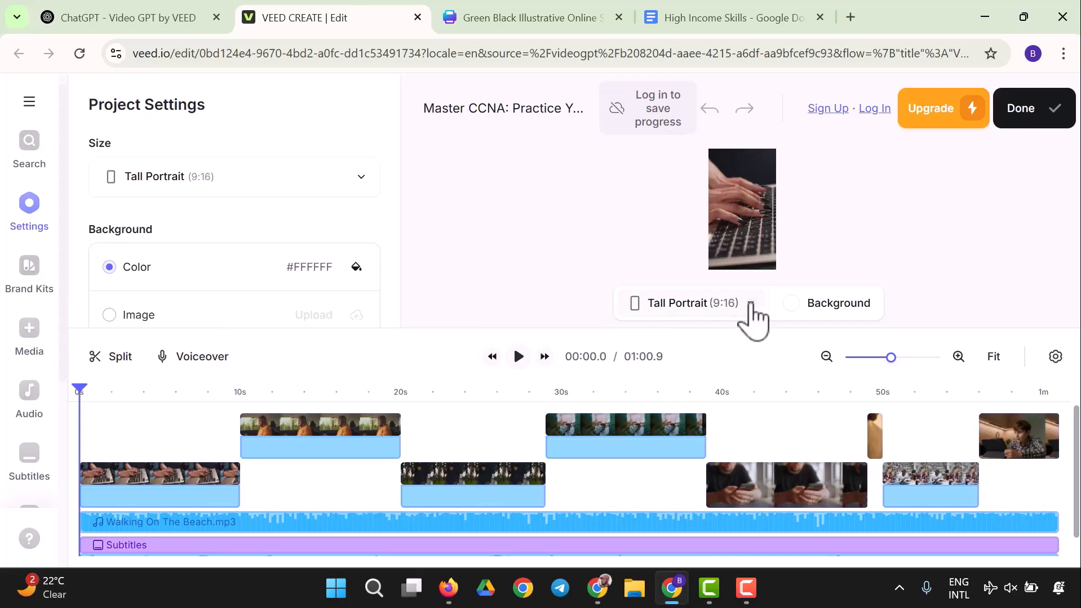
Step: Change the video size from Tall Portrait to Original (16:9)
click(750, 304)
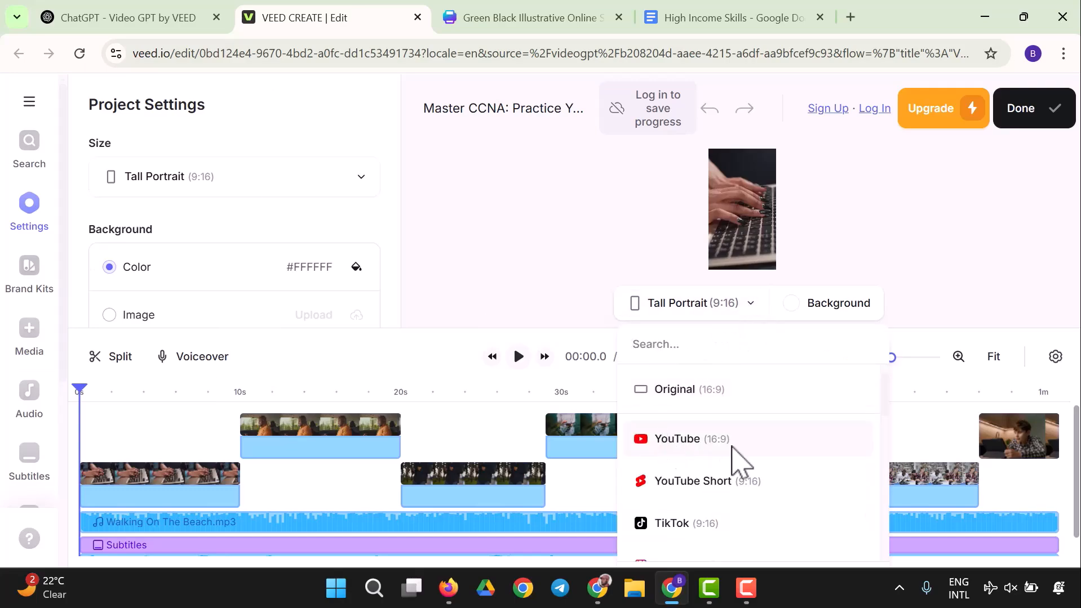
click(727, 445)
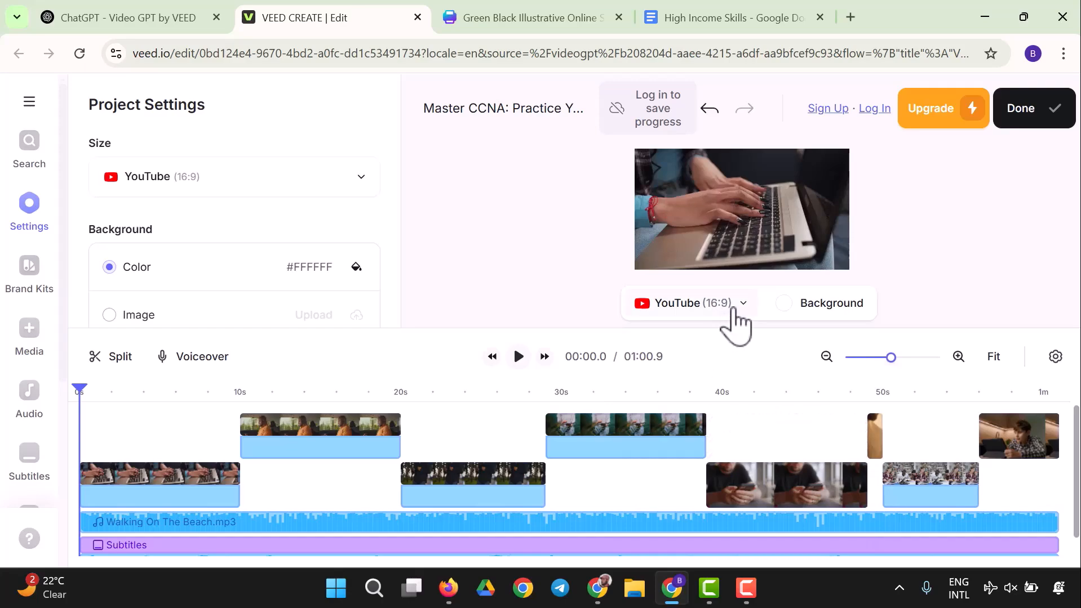
click(733, 308)
click(696, 390)
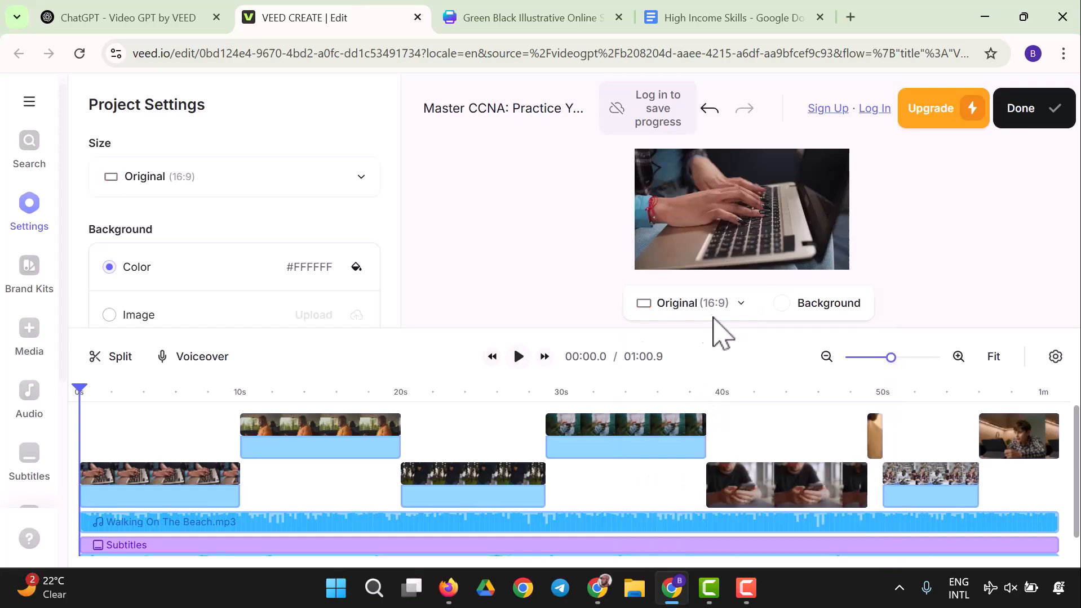
Step: Change the video size to YouTube (16:9) and play the preview
click(711, 316)
click(704, 440)
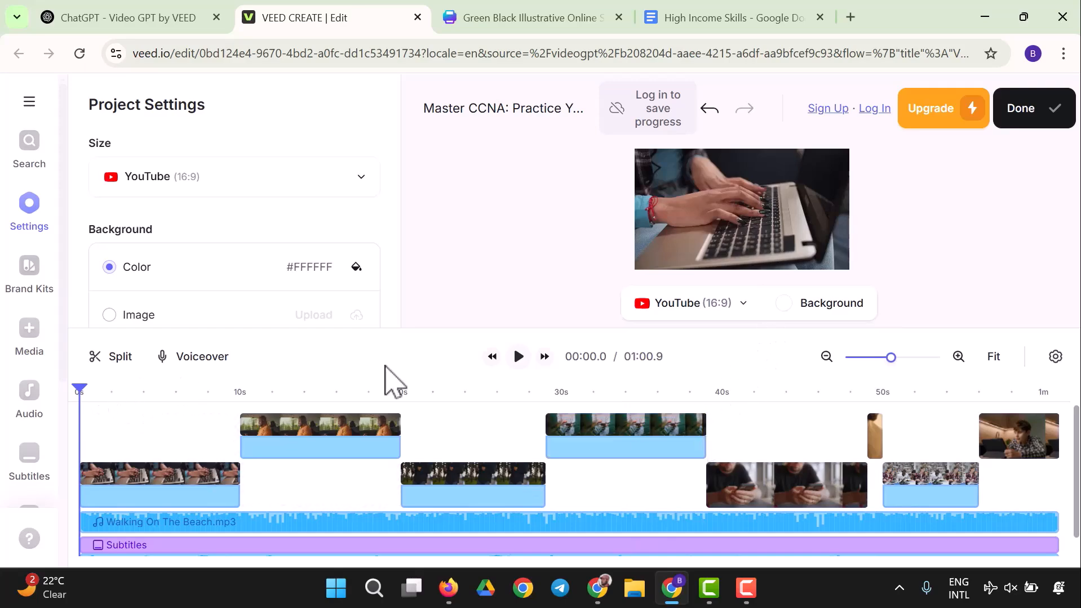
click(518, 359)
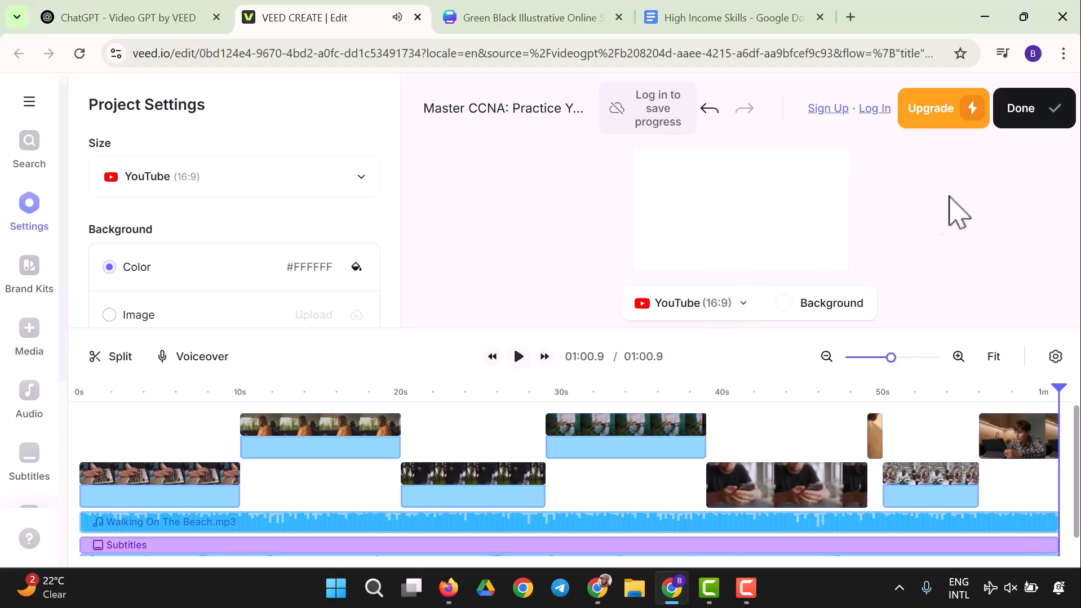
Step: Finish editing to open the Export Video panel
click(1037, 118)
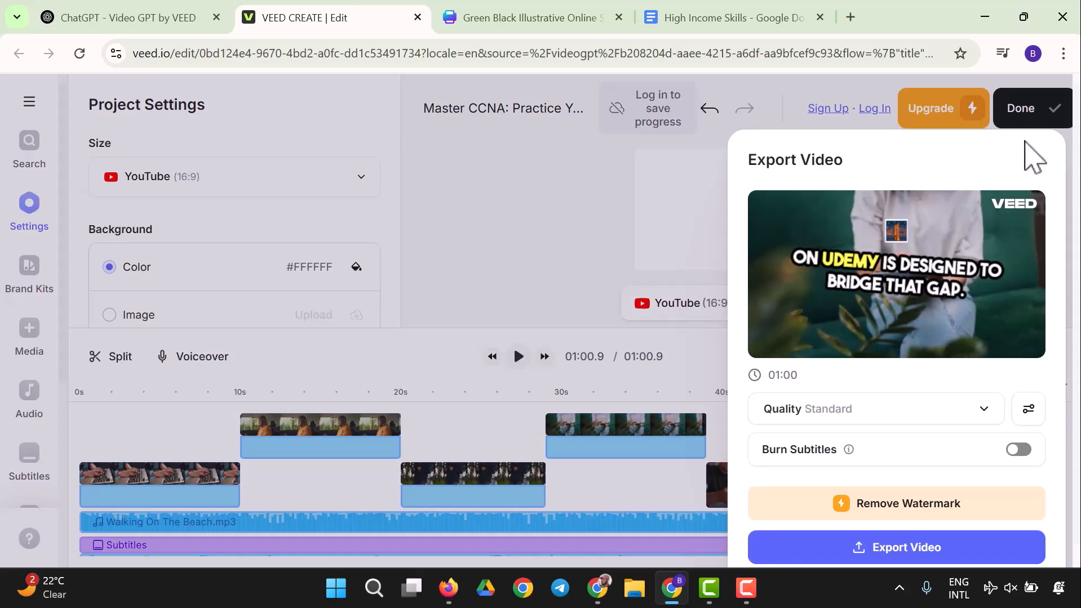
right_click(888, 500)
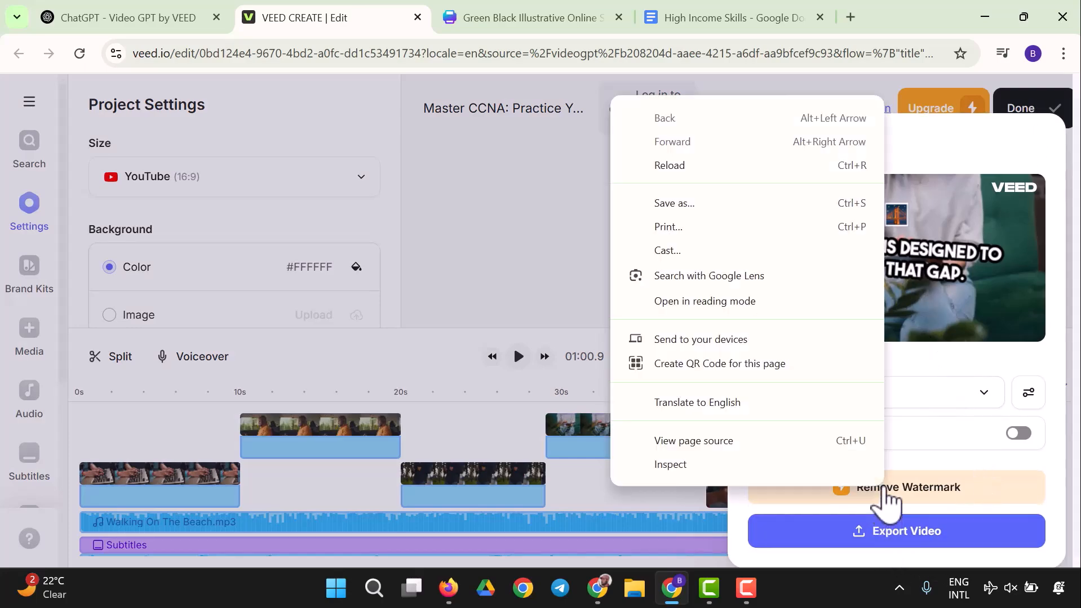
click(904, 501)
Step: Review the watermark-removal upgrade plans, then close the plans dialog
click(905, 489)
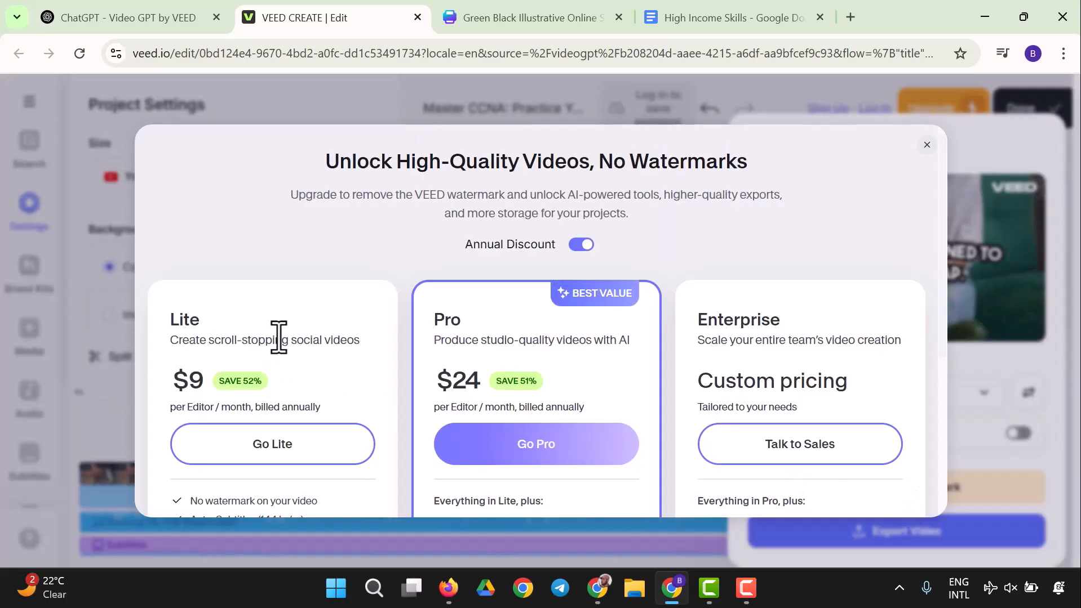
scroll(461, 322, down, 3)
scroll(367, 402, down, 2)
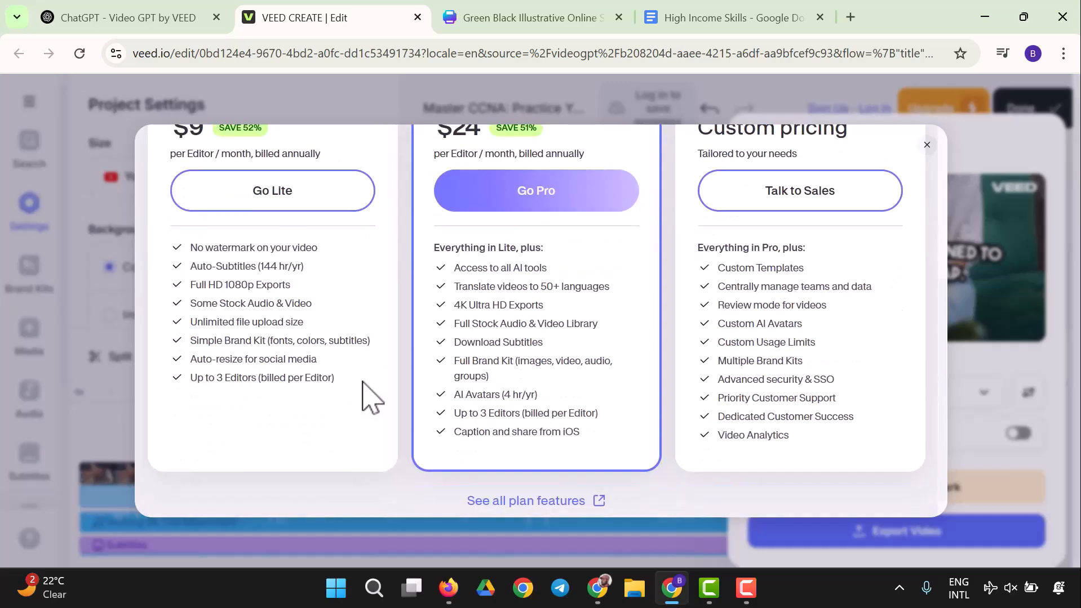
scroll(837, 175, up, 5)
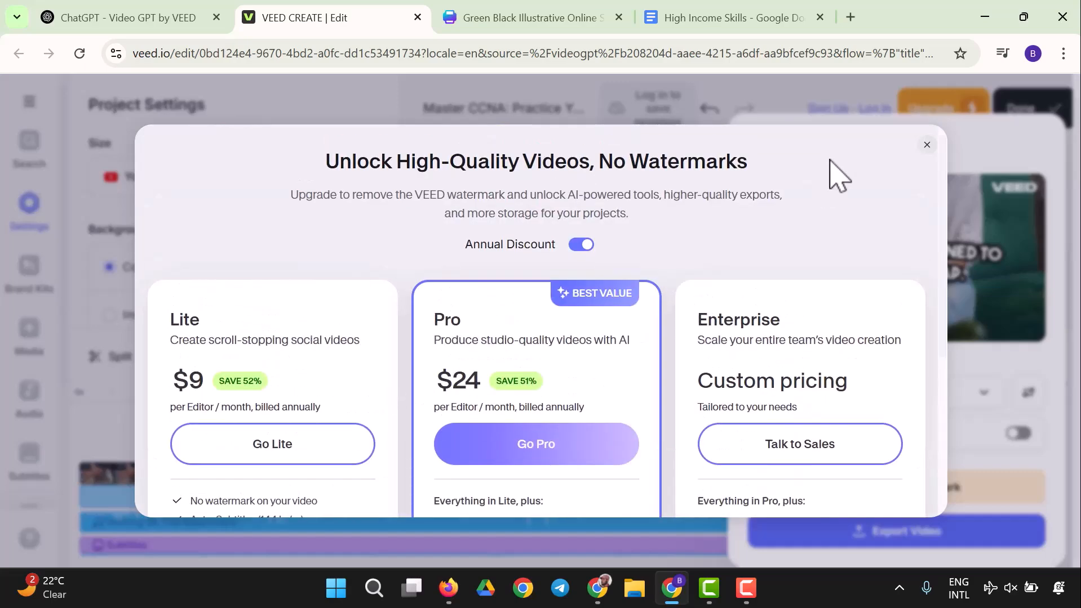
click(925, 145)
Step: Export the video at Standard quality
click(923, 539)
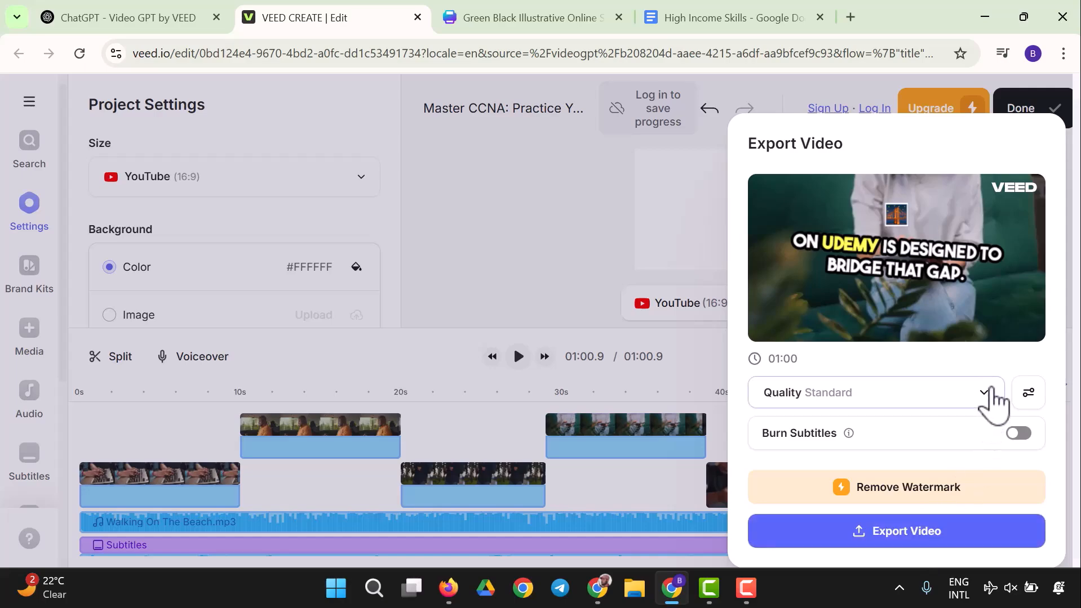
click(987, 538)
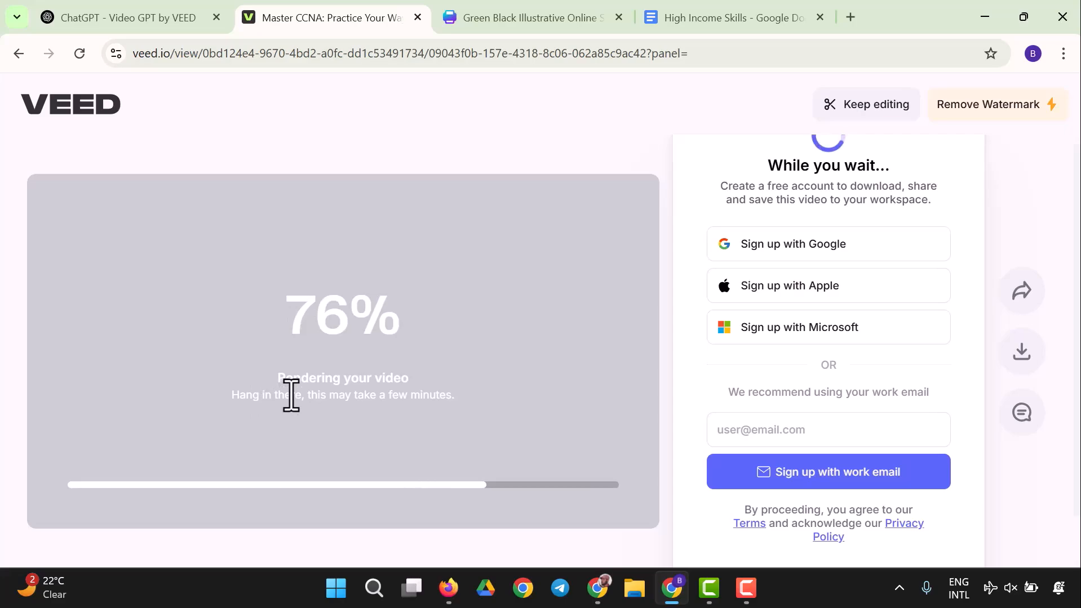
Step: Return to the rendered video page and play the video in full screen, then exit full screen
click(138, 10)
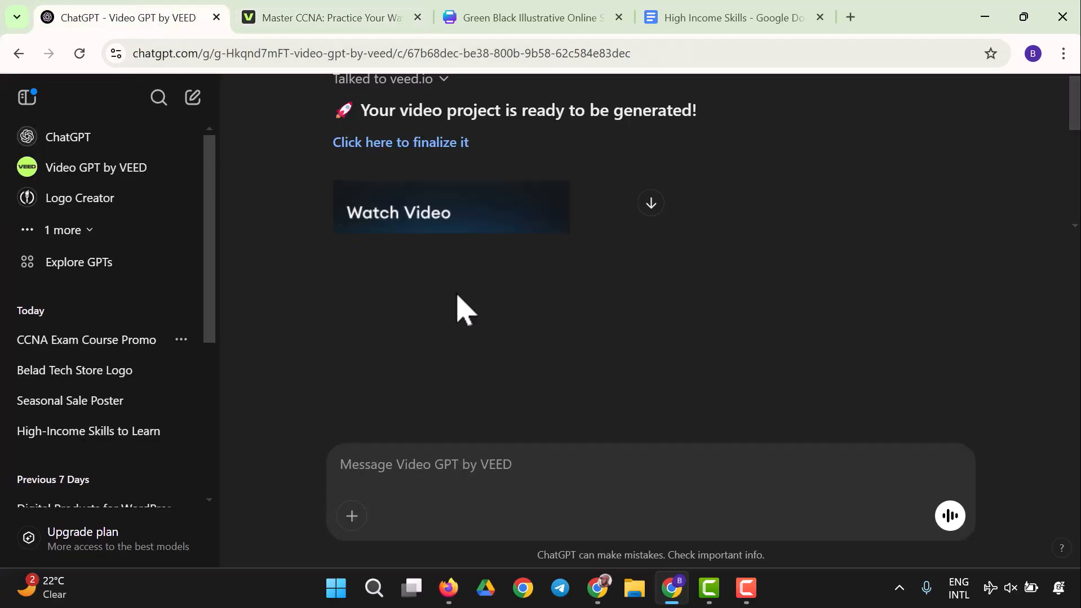
click(363, 17)
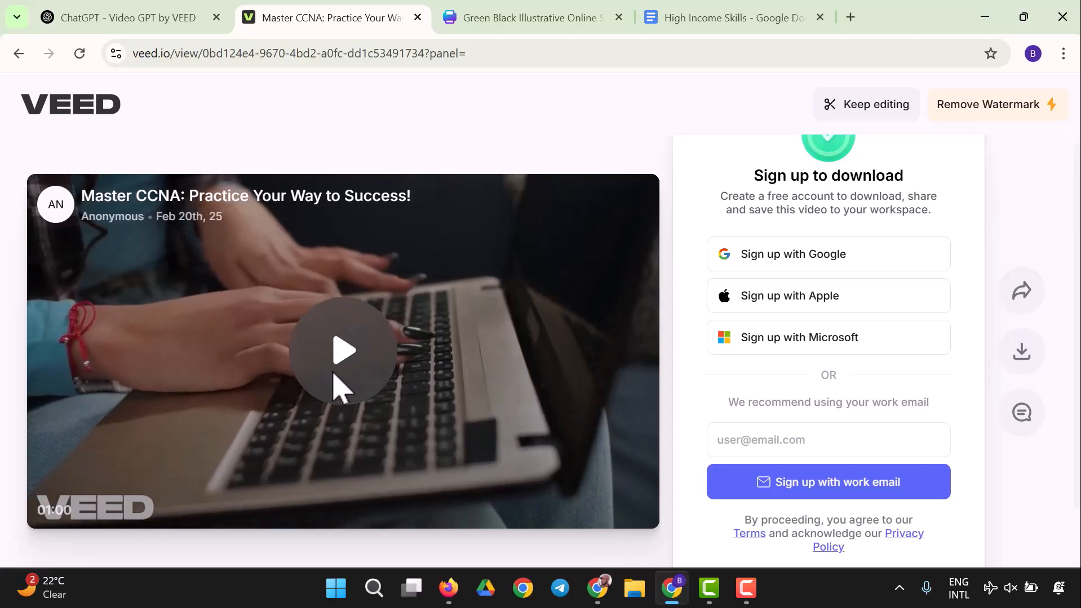
click(340, 360)
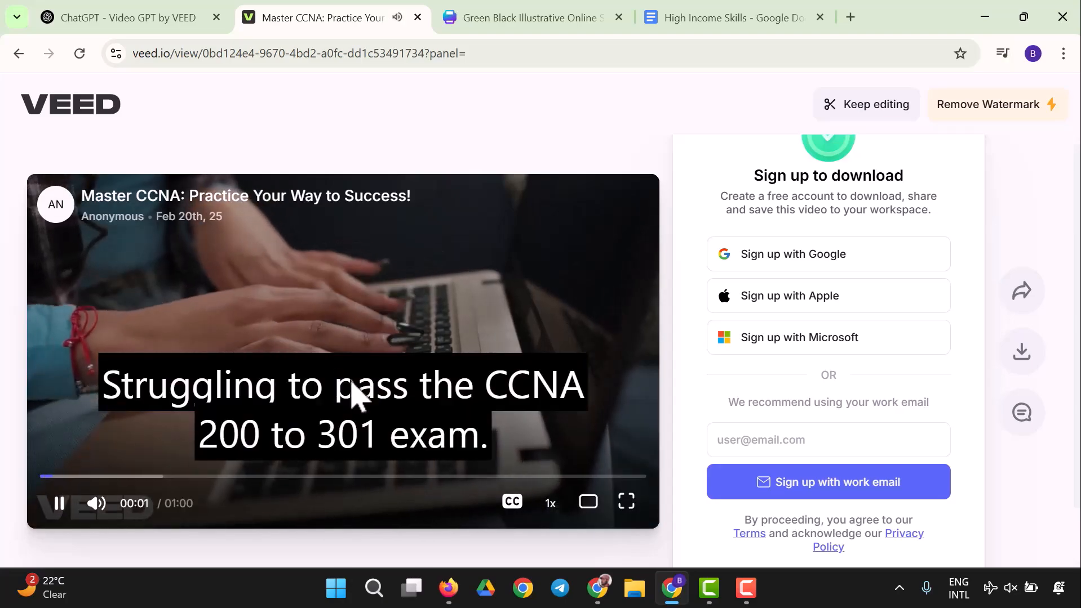
click(627, 503)
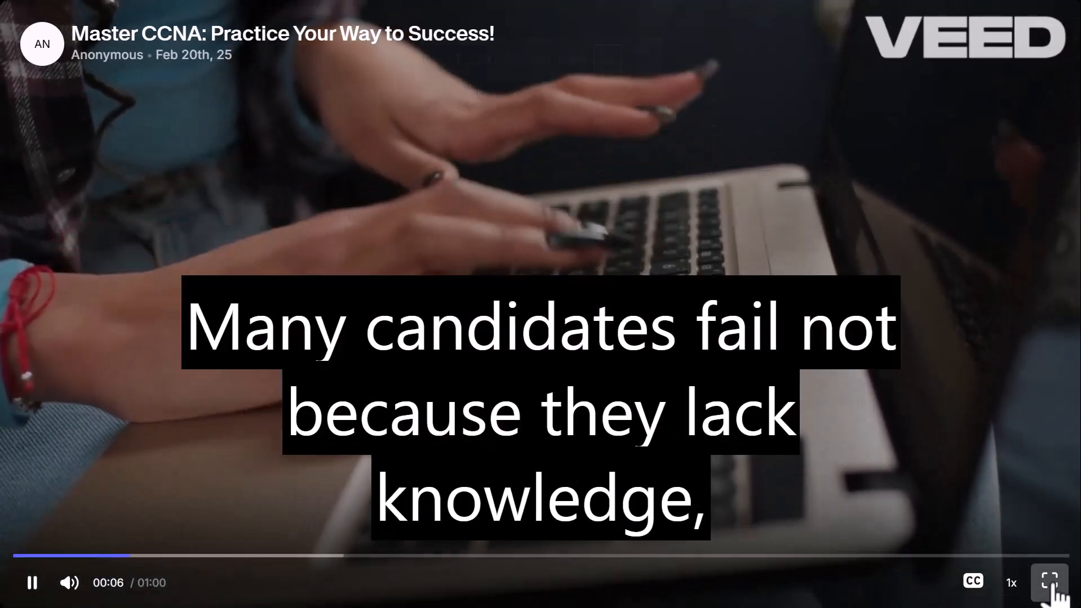
click(1049, 581)
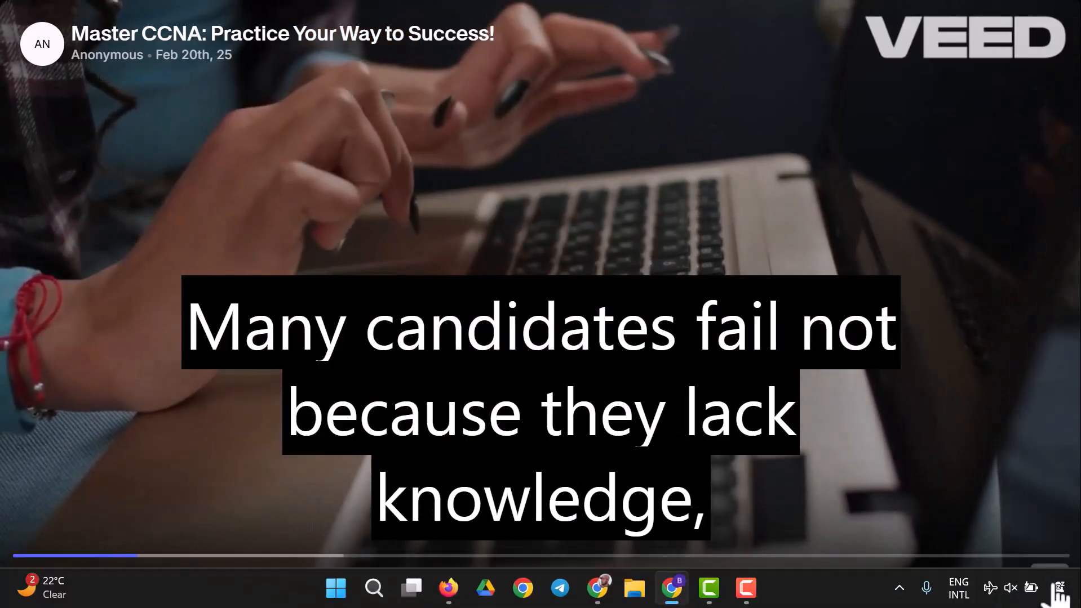
Step: Sign up to VEED with the Google account to enable downloading
scroll(835, 360, down, 1)
scroll(789, 383, down, 1)
scroll(614, 451, up, 2)
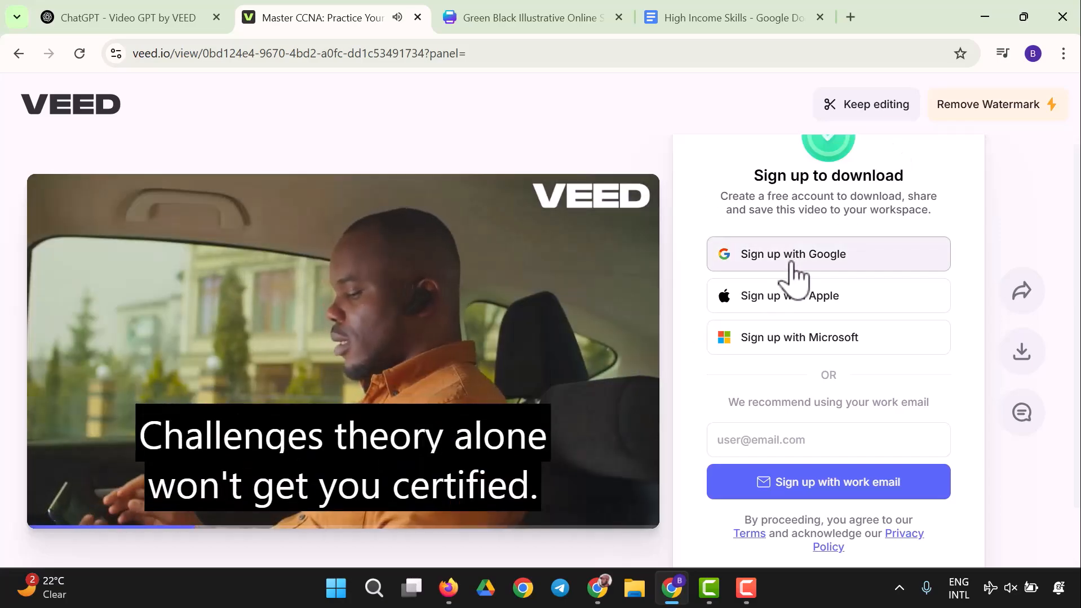
click(791, 269)
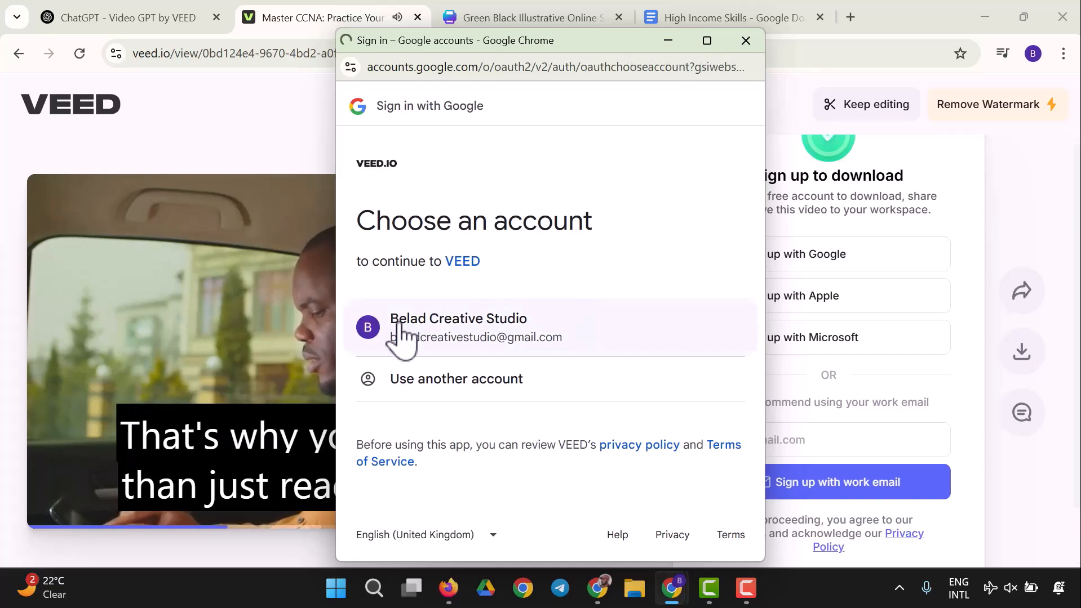
click(401, 337)
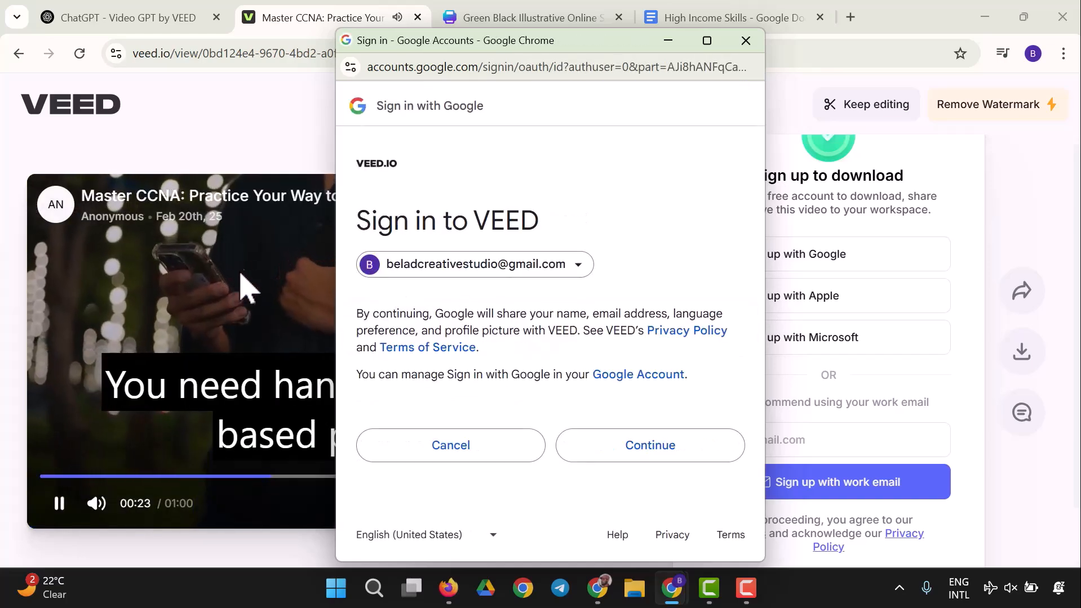
click(706, 447)
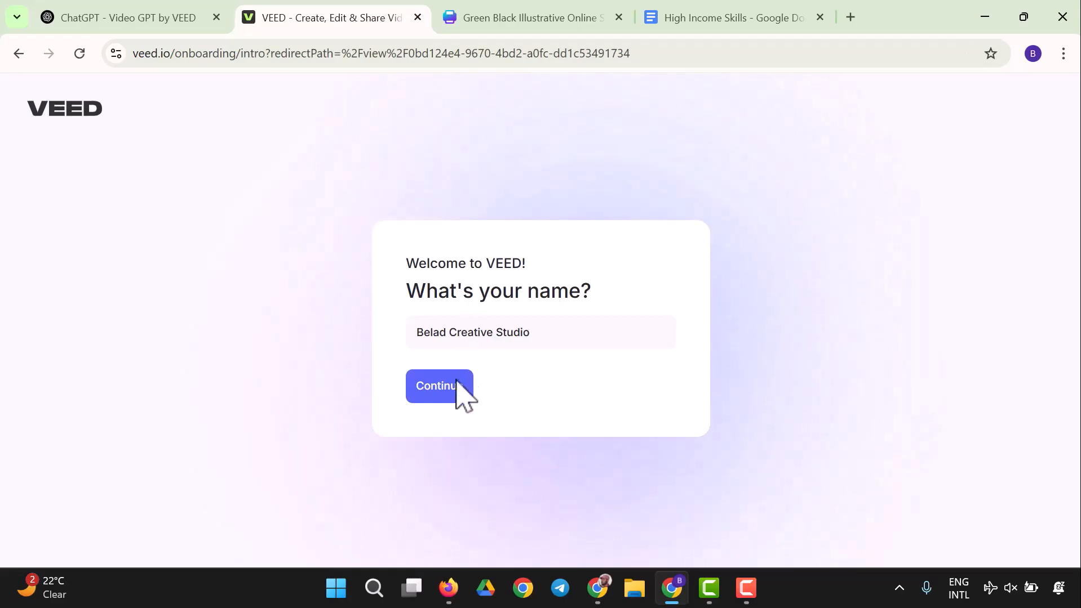
Step: Complete the onboarding survey: Personal use, Educate on a particular topic, Once a month, and heard via Other
click(457, 388)
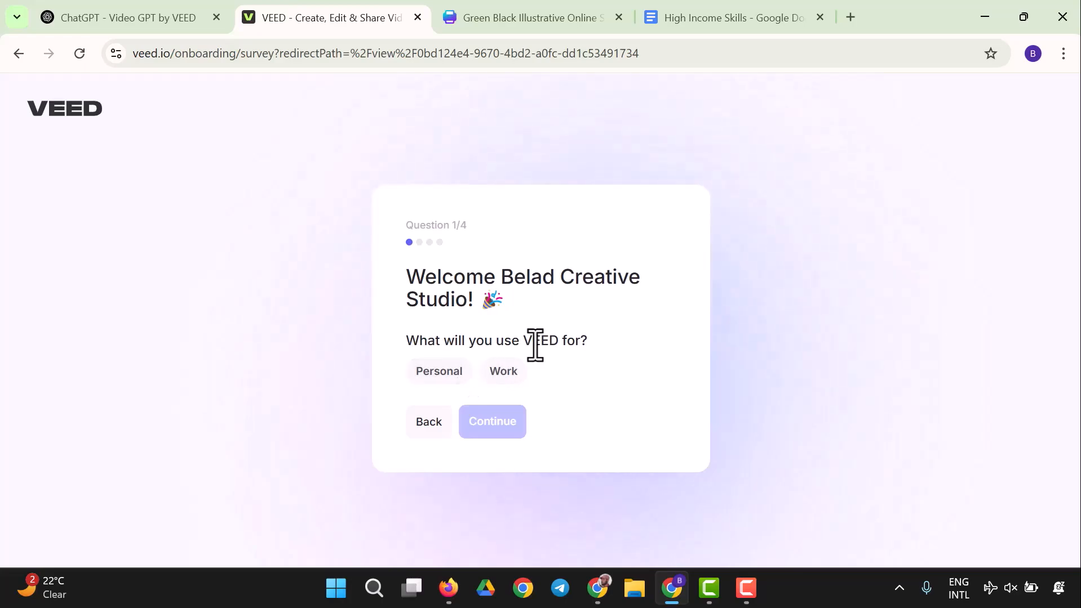
click(438, 372)
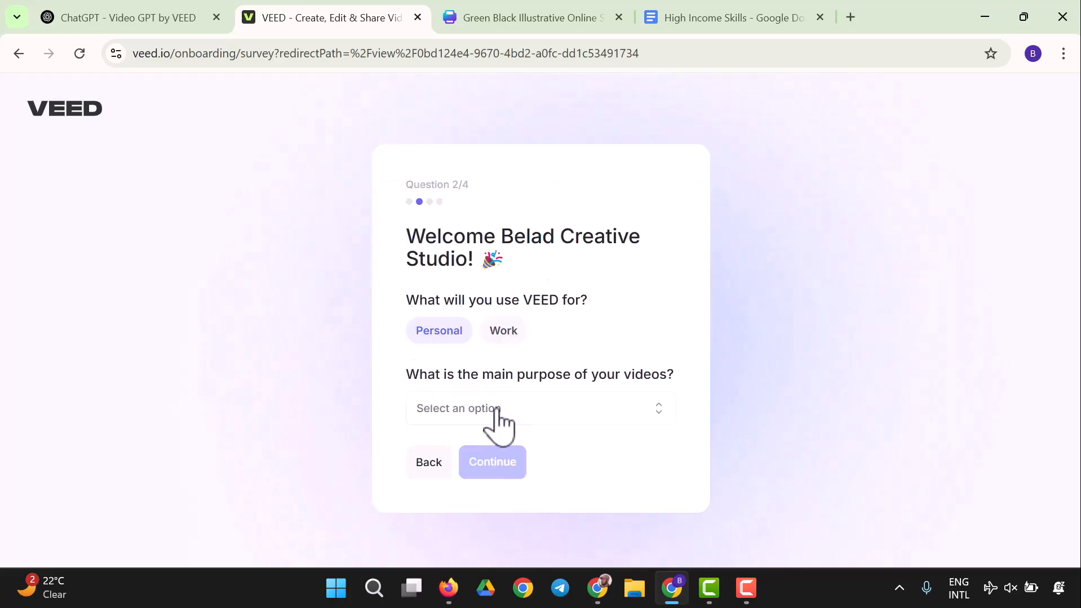
click(514, 417)
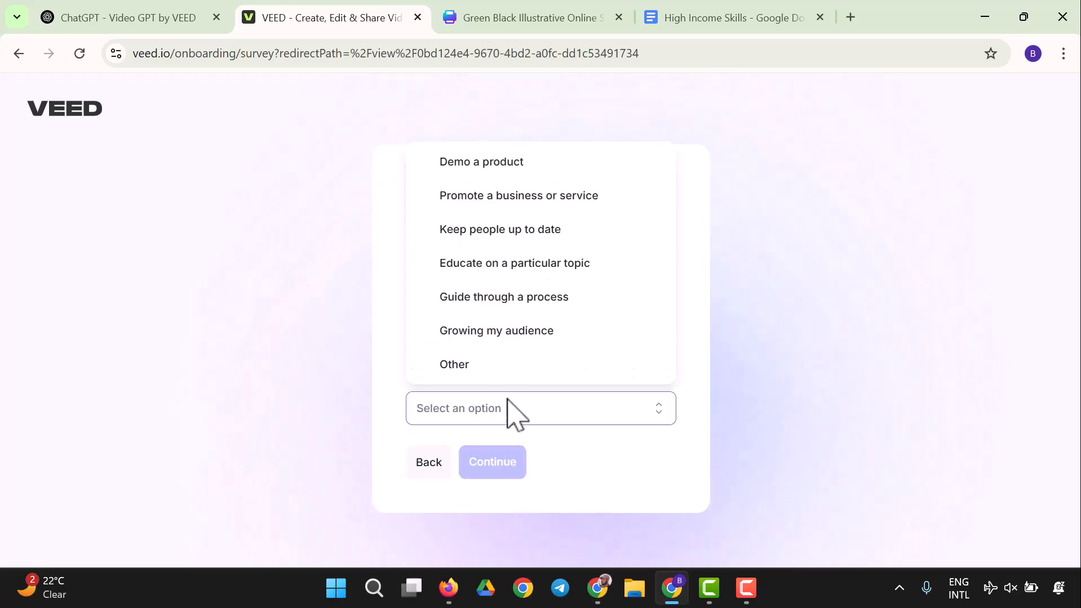
click(509, 265)
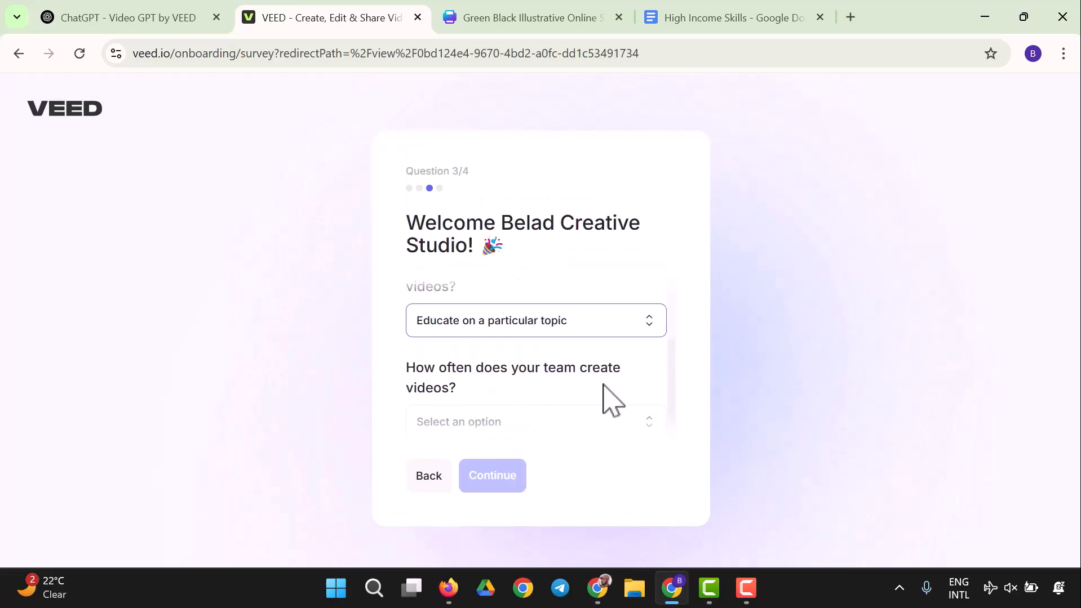
click(597, 428)
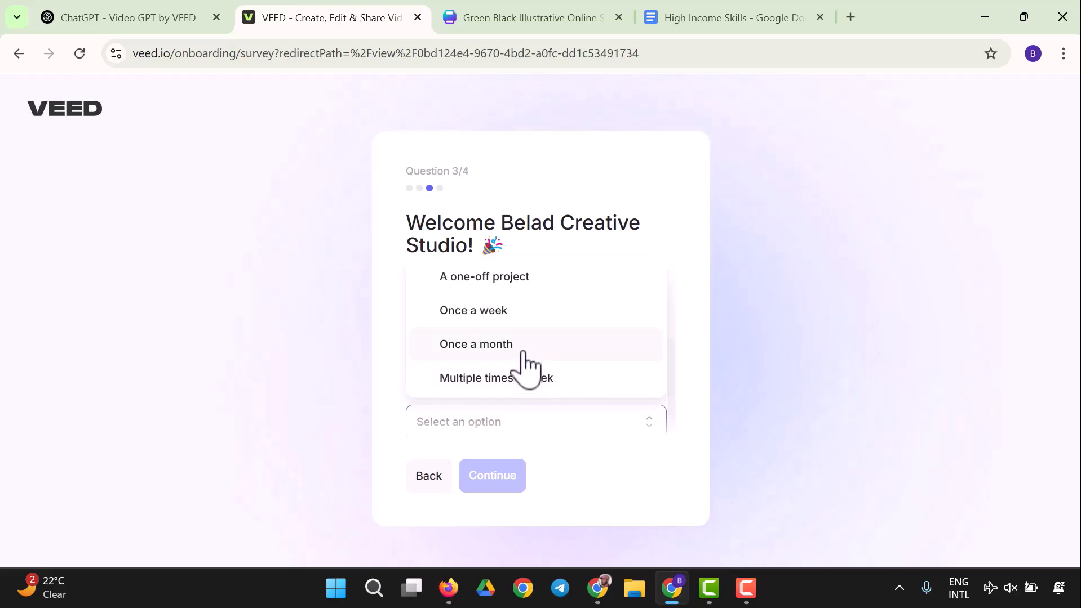
click(523, 350)
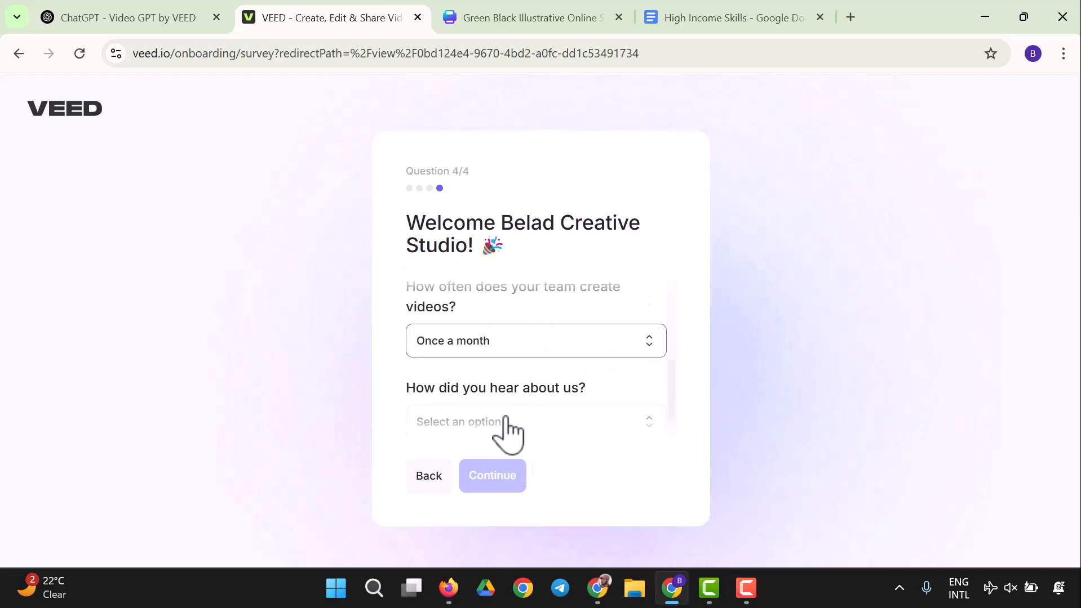
click(548, 423)
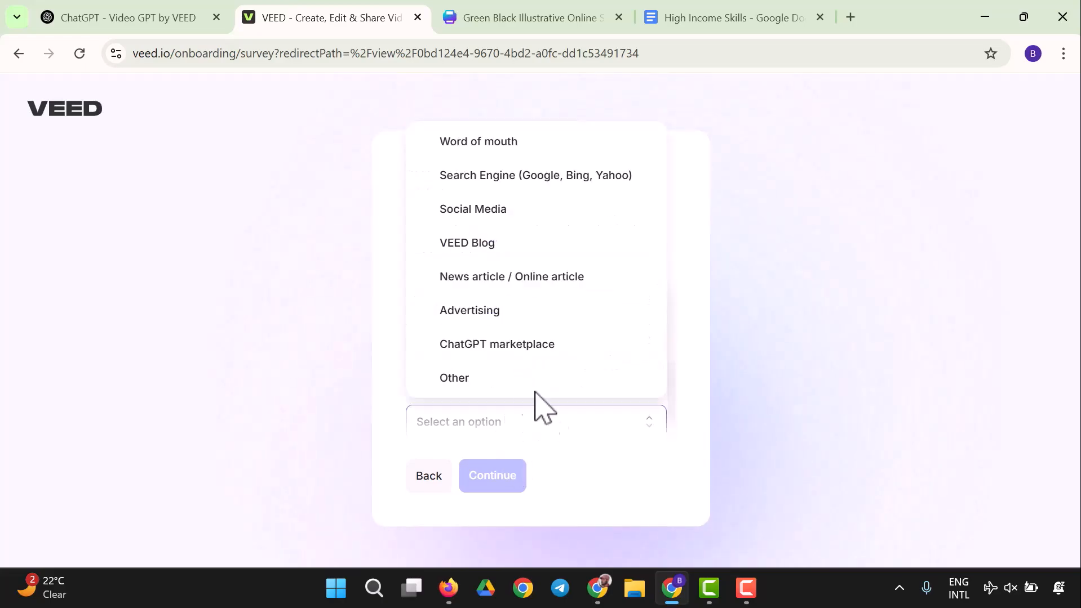
click(503, 377)
click(482, 484)
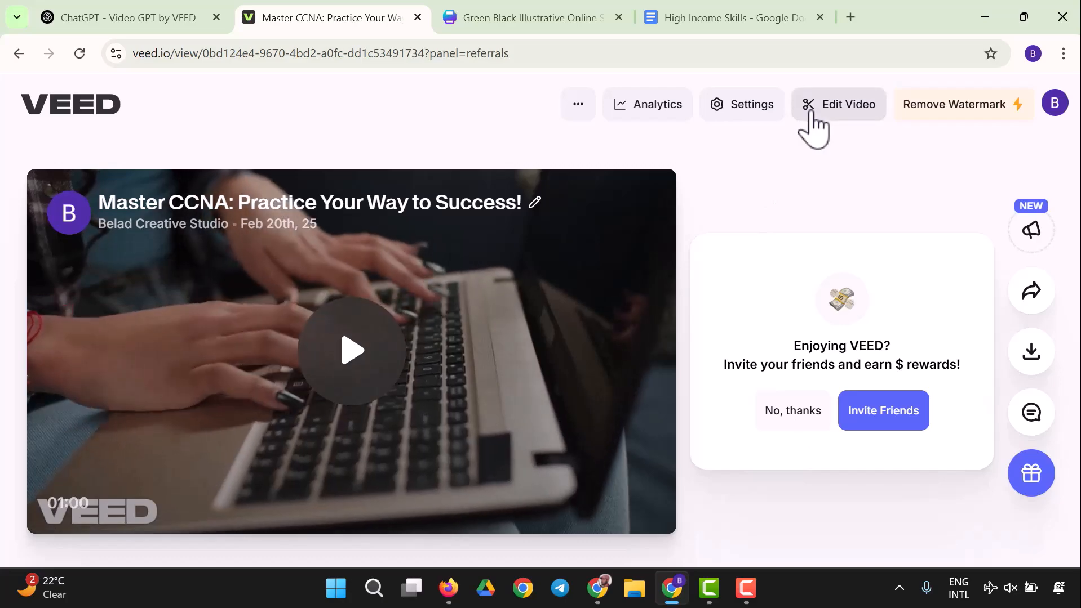
Step: Download the video as a free MP4 and locate it in the Downloads folder
click(1020, 355)
scroll(813, 321, down, 1)
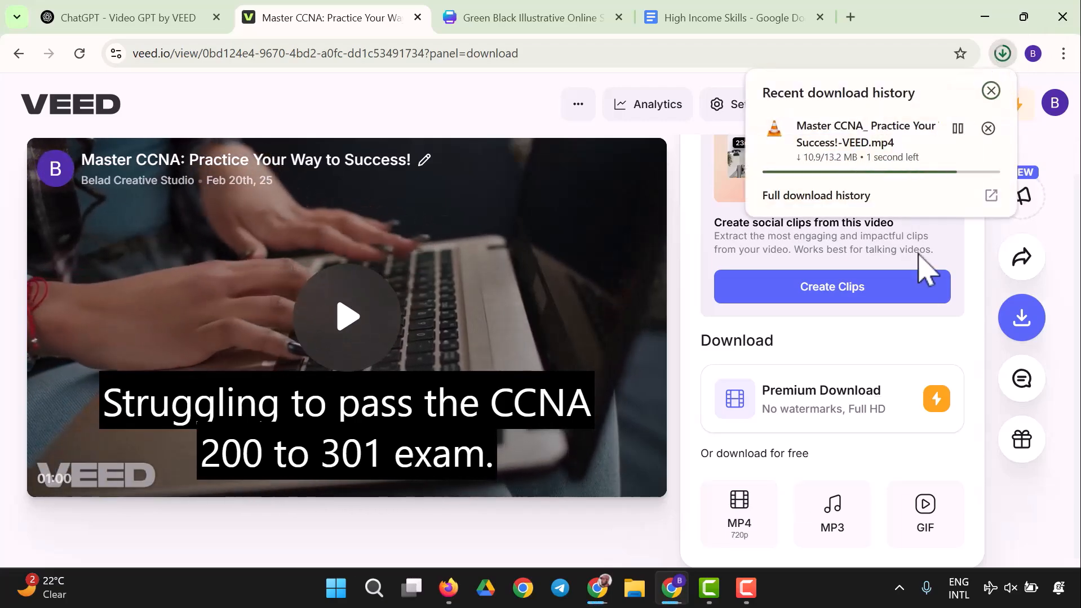
click(647, 588)
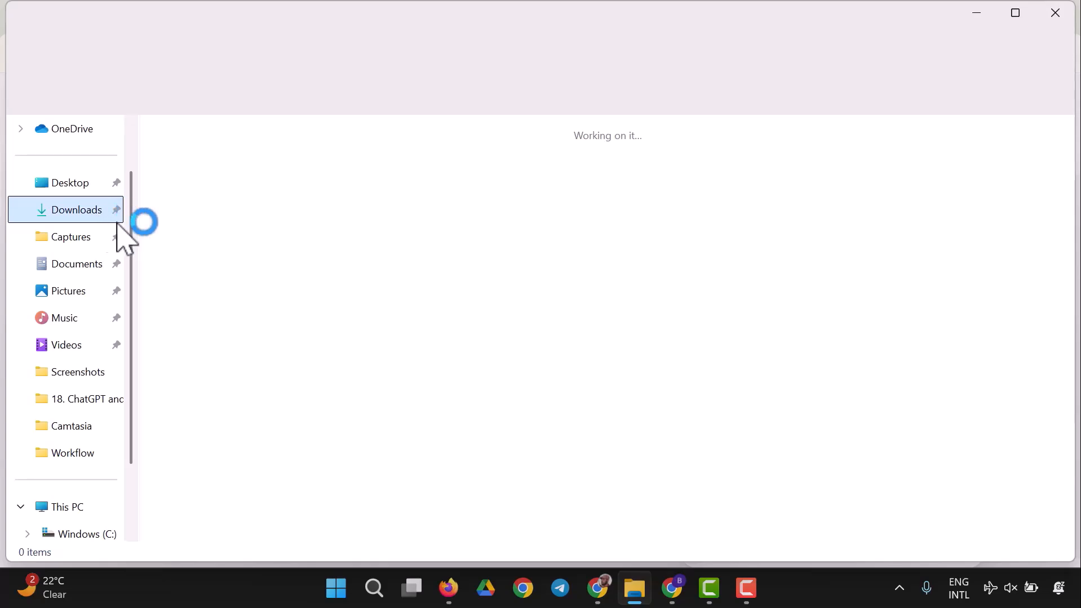
click(225, 200)
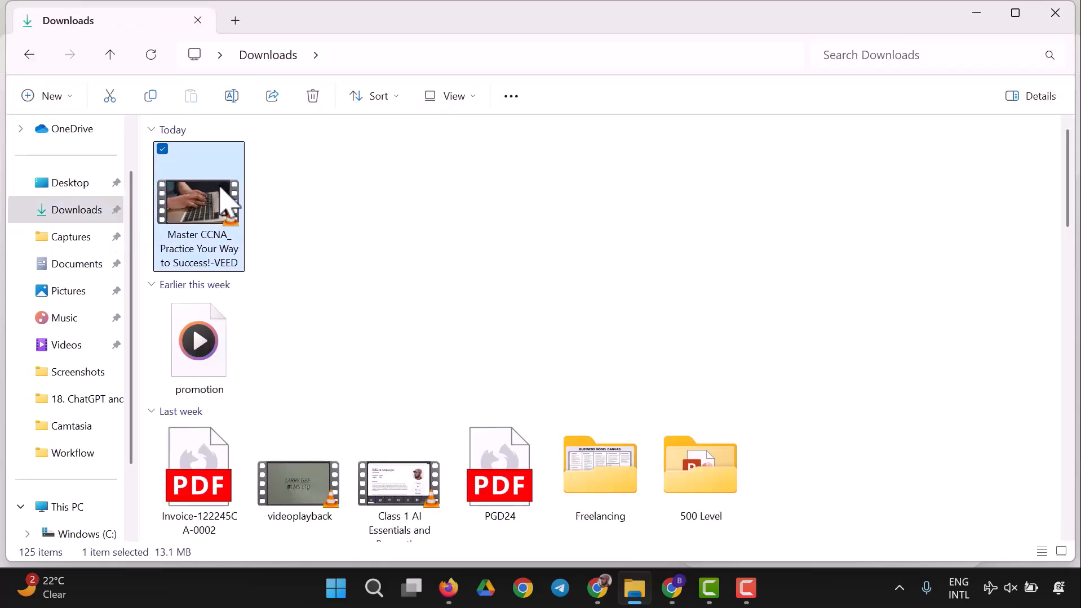